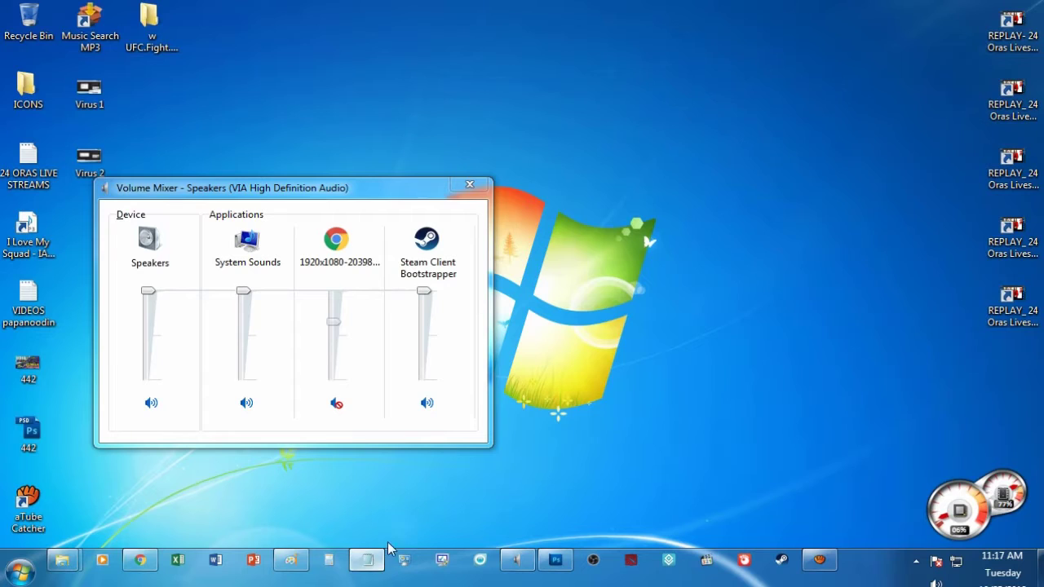
Step: Read through the Notepad intro lines announcing a YouTube thumbnail tutorial in Photoshop CS5, then return to 442.psd
left_click(366, 559)
double_click(943, 25)
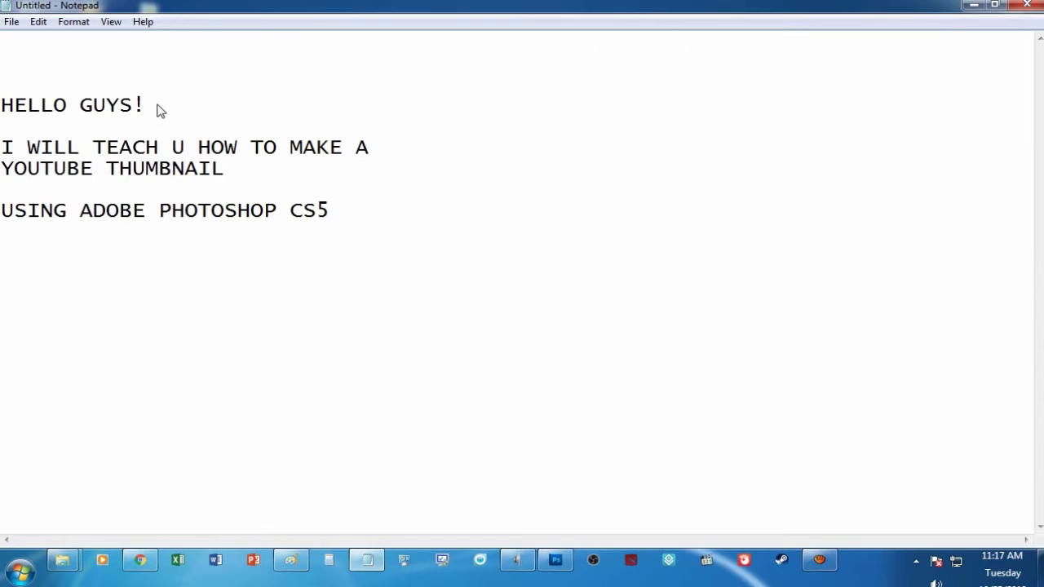
key("shift+Home")
left_click_drag(375, 150, 2, 148)
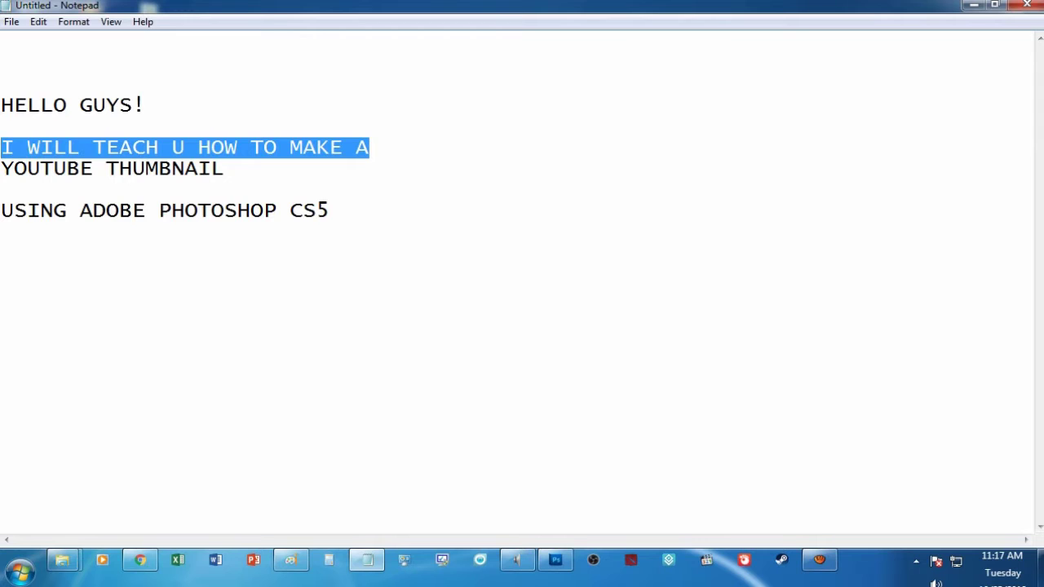
left_click_drag(226, 174, 3, 169)
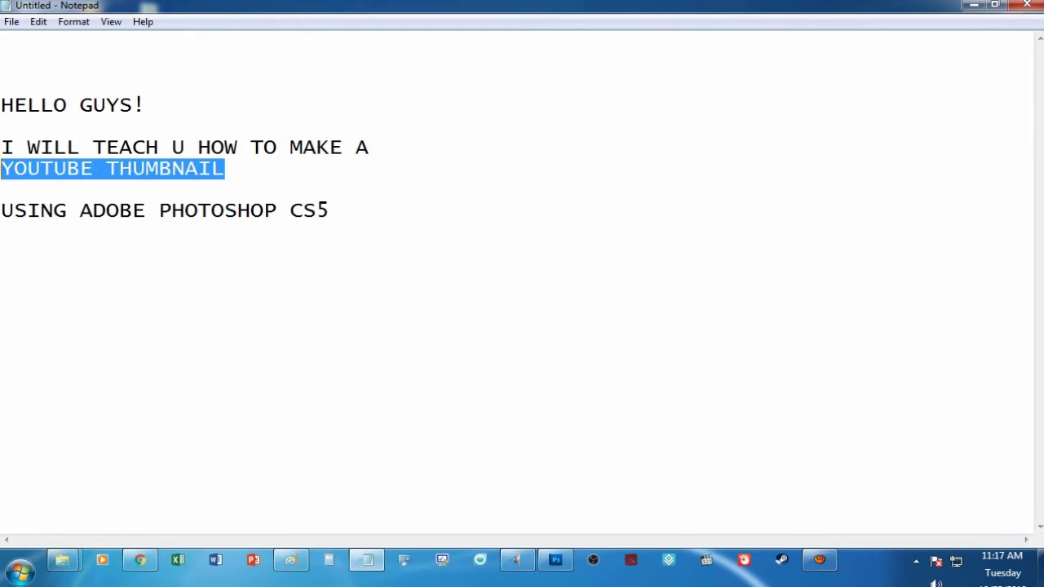
left_click_drag(341, 210, 2, 210)
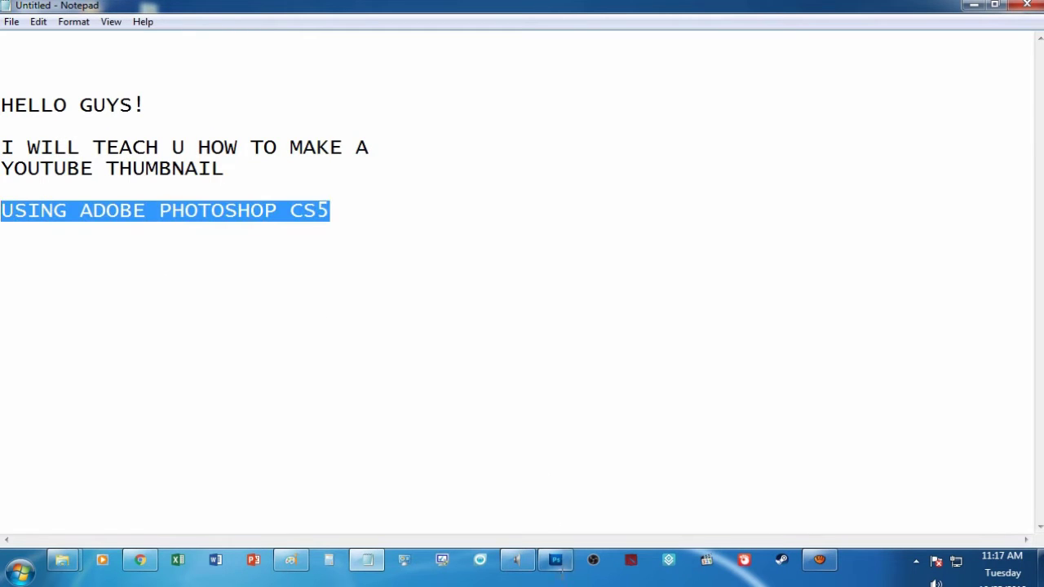
left_click(554, 561)
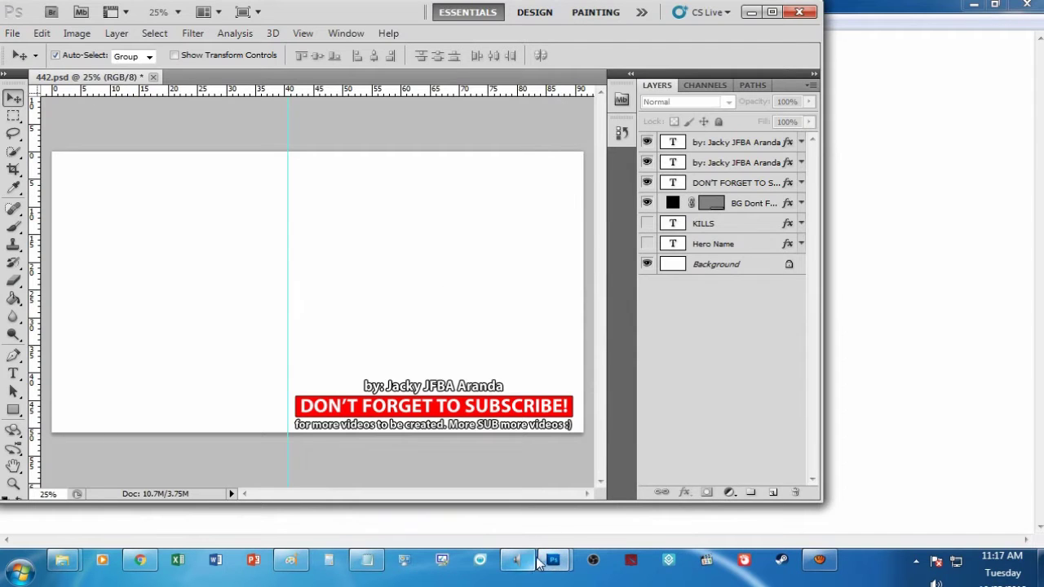
Step: Open the 442.jpg reference and replace the notes with 'Download a background from google'
left_click(600, 501)
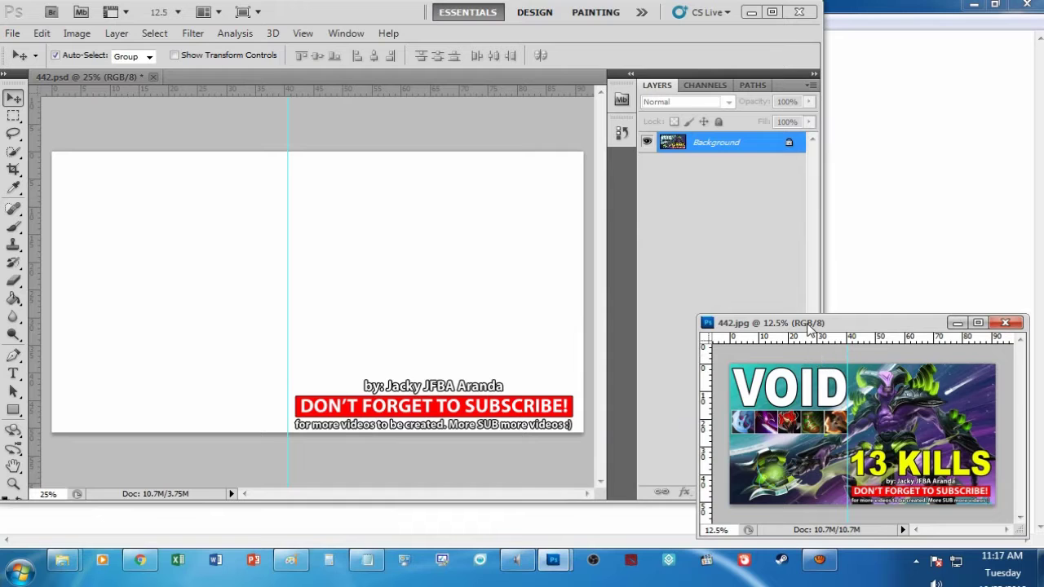
left_click_drag(807, 326, 816, 321)
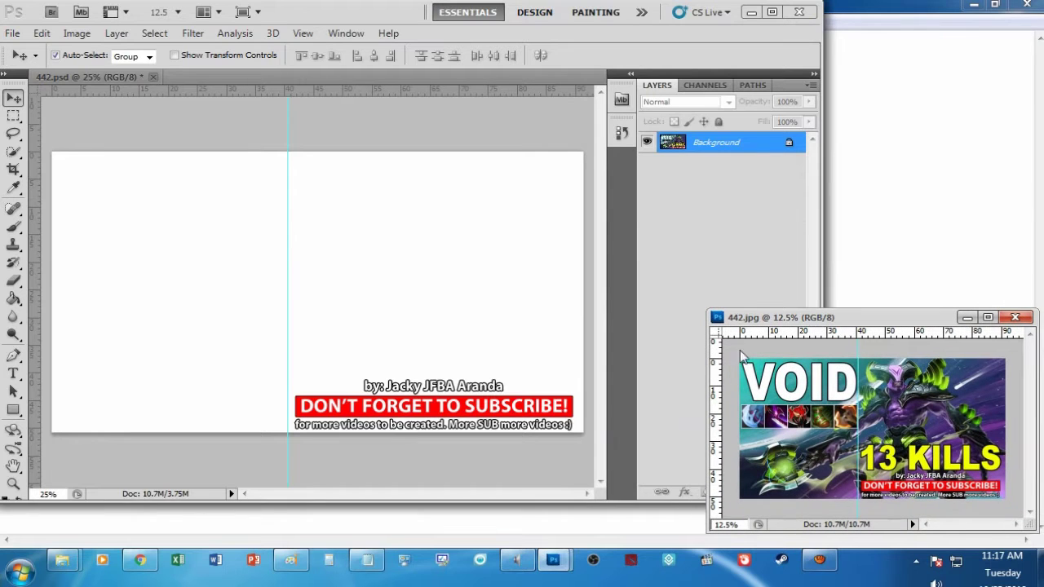
left_click(371, 561)
left_click(993, 6)
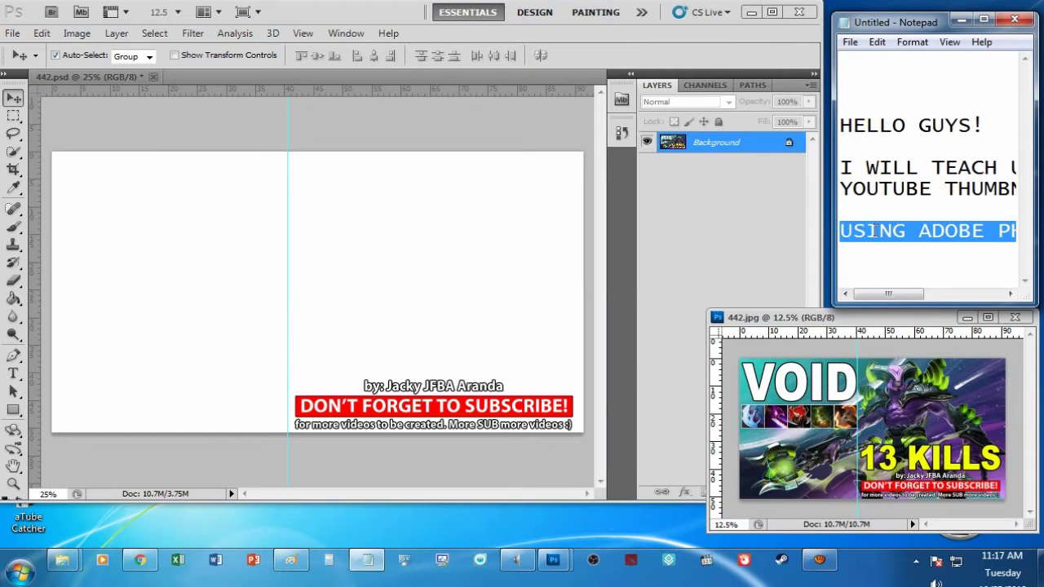
left_click_drag(834, 305, 733, 287)
key("ctrl+a")
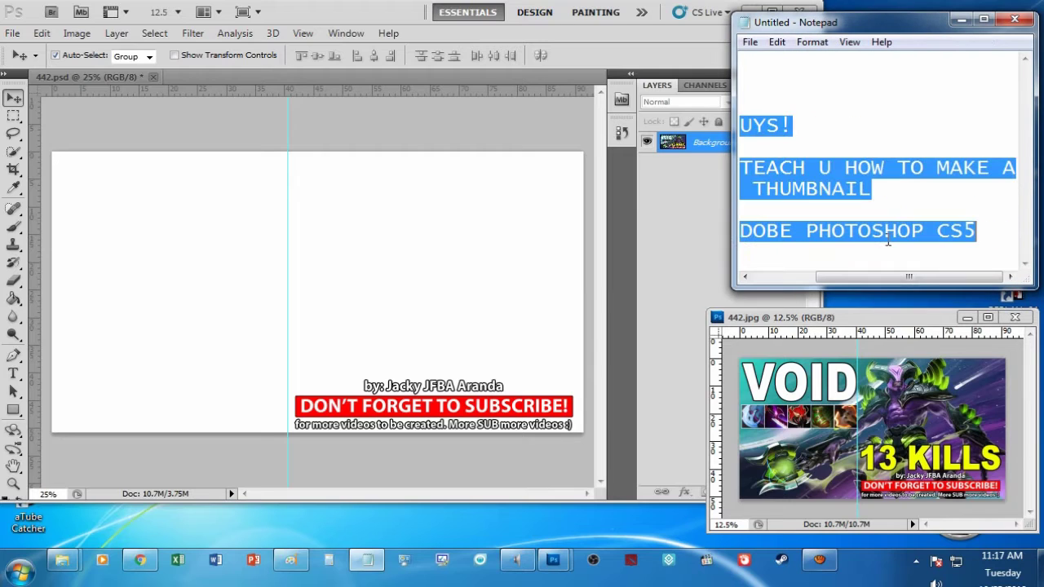
type("Download a")
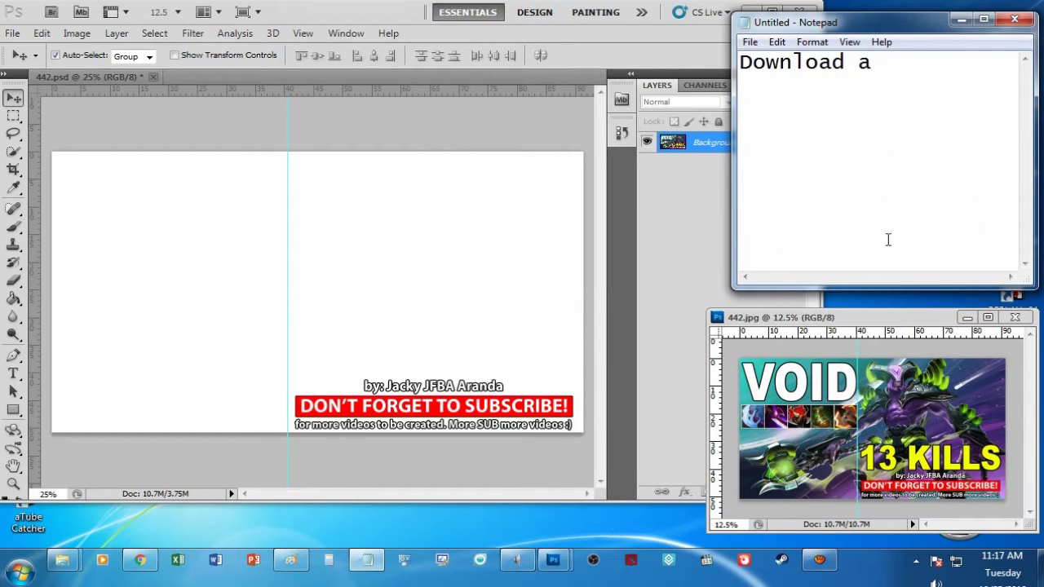
type(" backgroun")
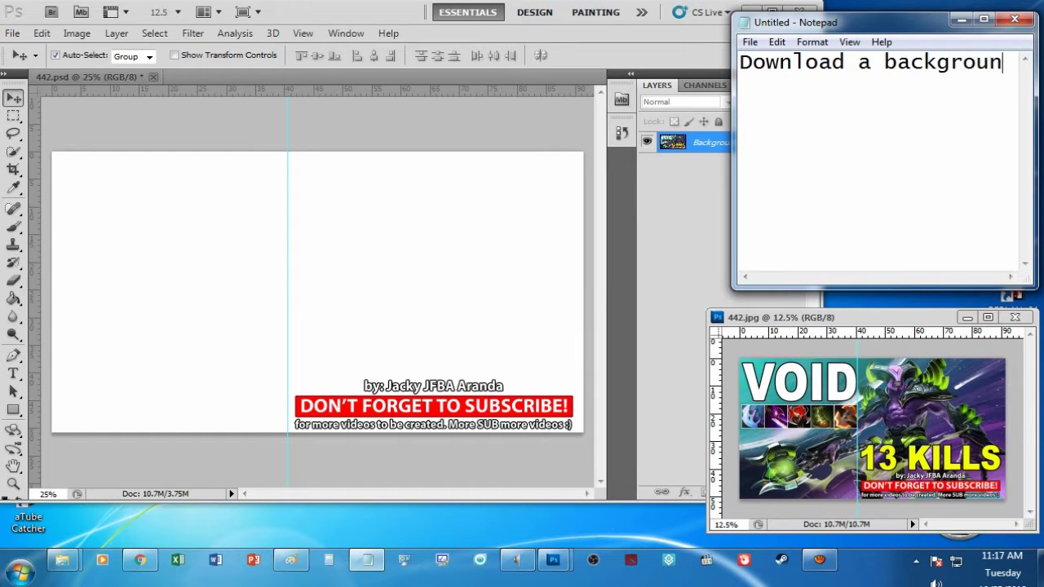
type("d")
type(" from google")
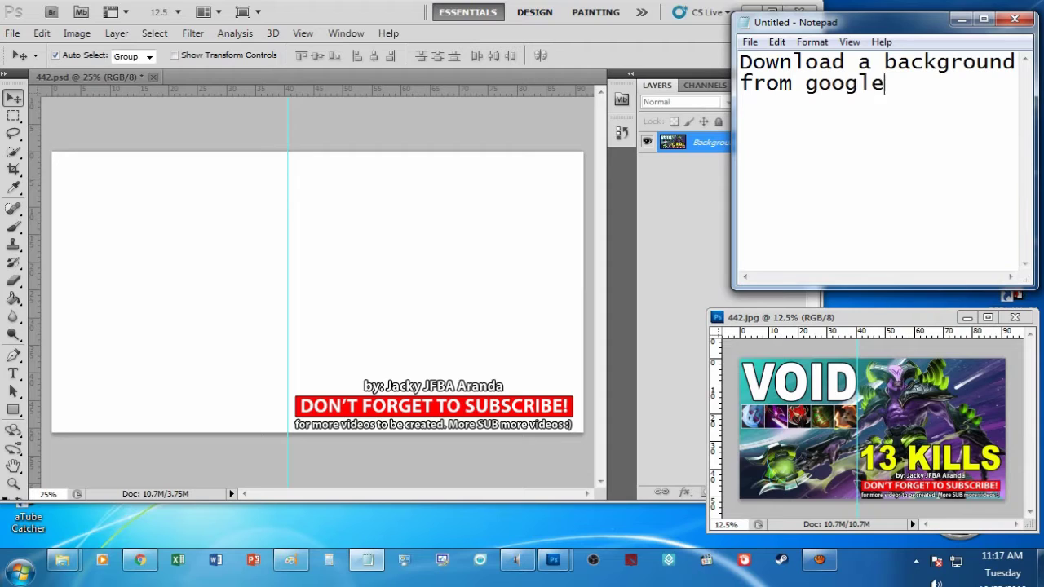
Step: Save the Faceless Void wallpaper from Chrome as a JPEG and show it in its folder
left_click(140, 561)
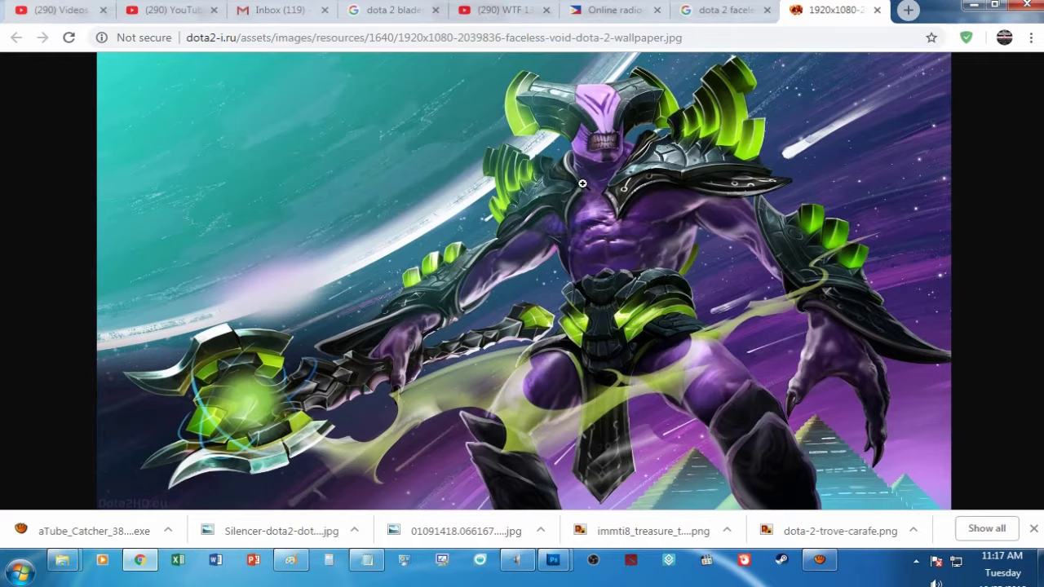
key("ctrl+s")
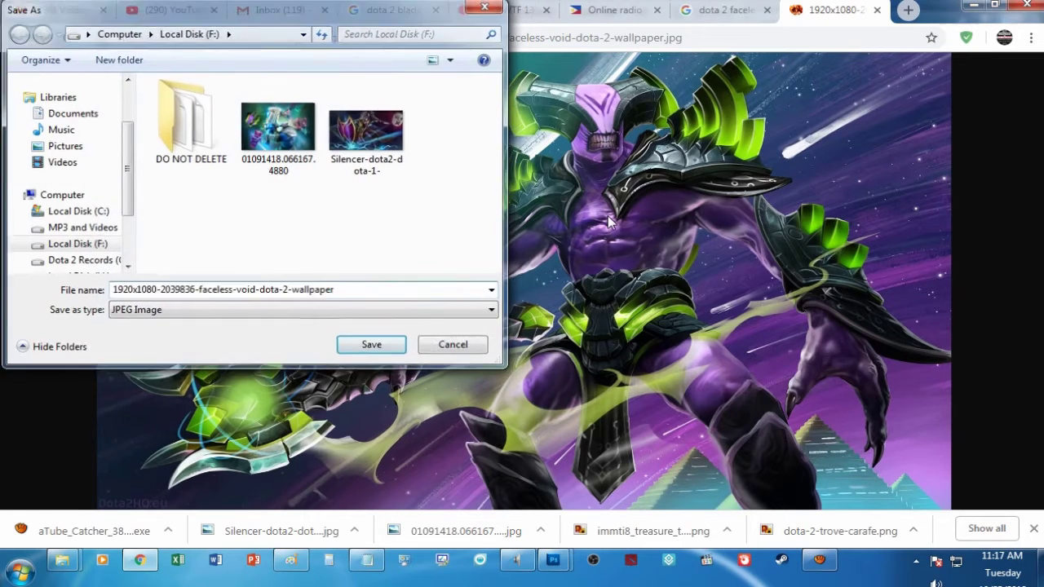
key("Return")
left_click(167, 530)
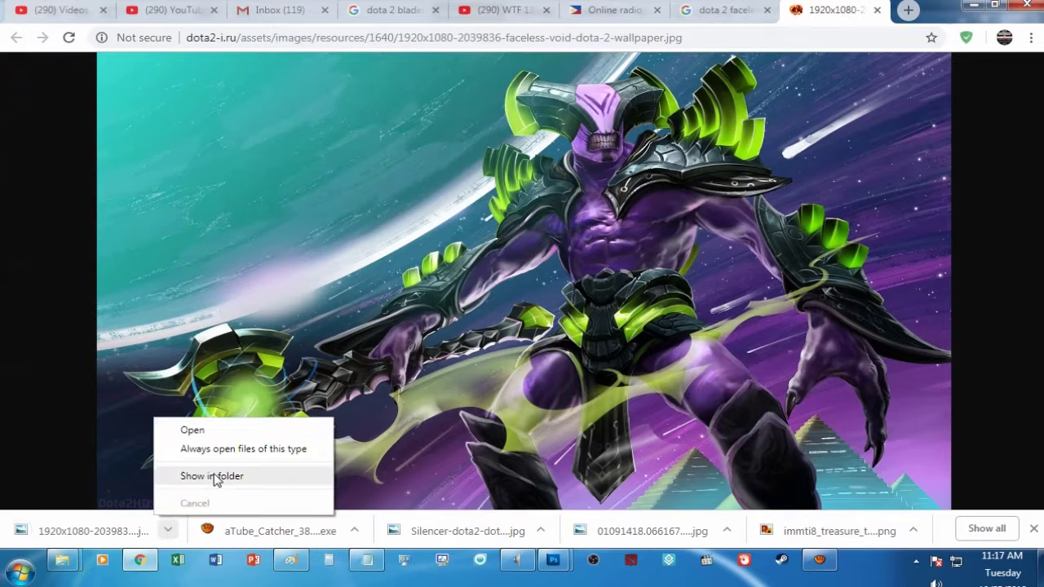
left_click(213, 476)
left_click(973, 6)
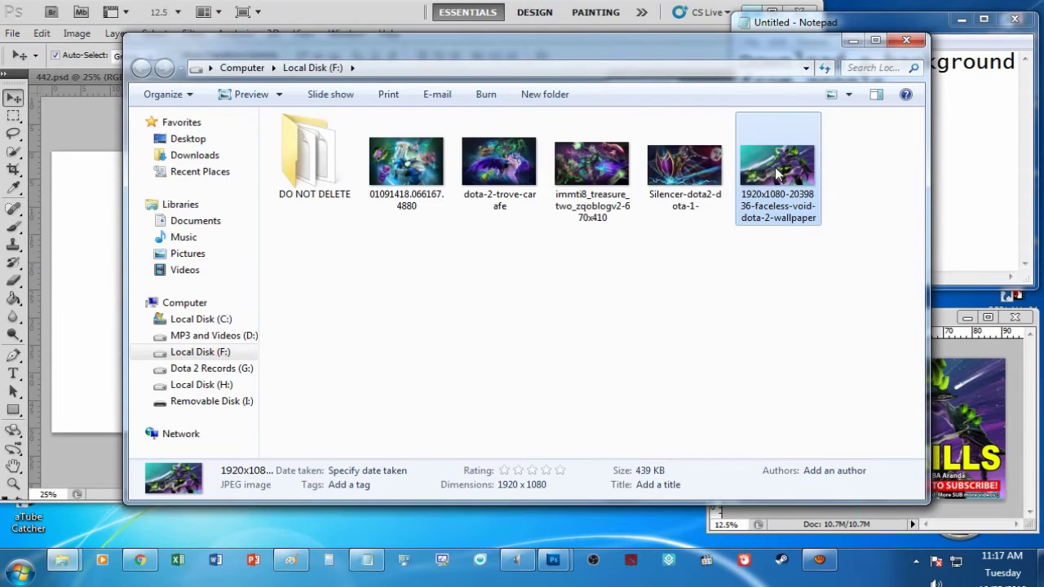
Step: Place the Faceless Void wallpaper file into 442.psd, move its layer above Background and align it top-left
left_click_drag(73, 260, 70, 250)
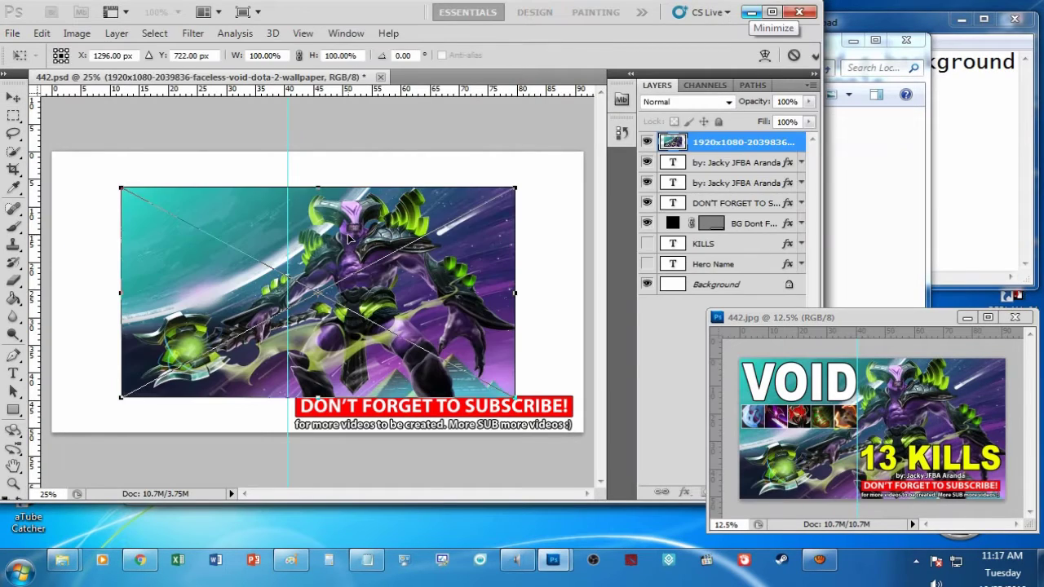
key("Return")
left_click_drag(718, 145, 718, 274)
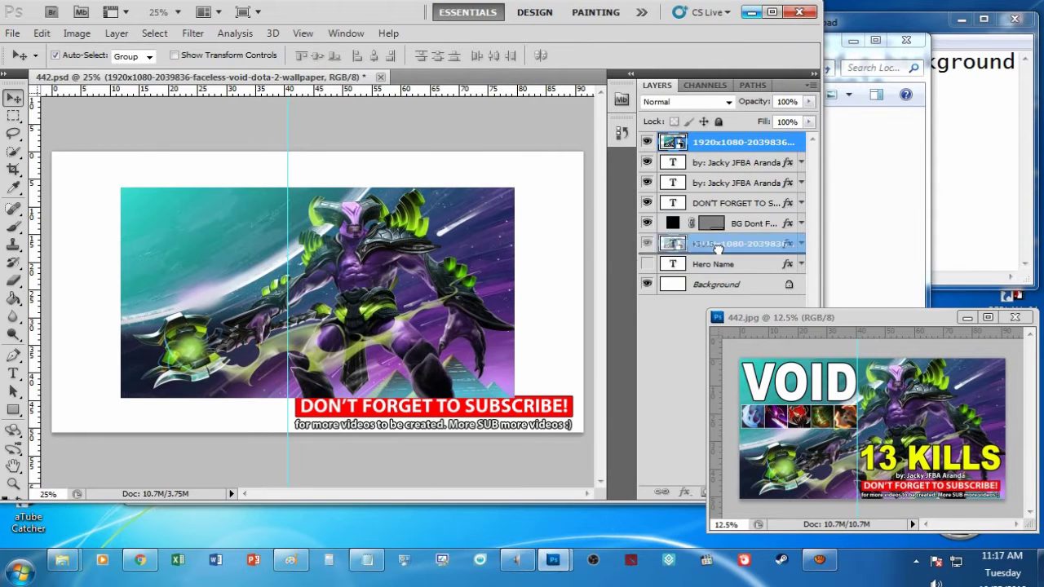
left_click_drag(416, 269, 342, 221)
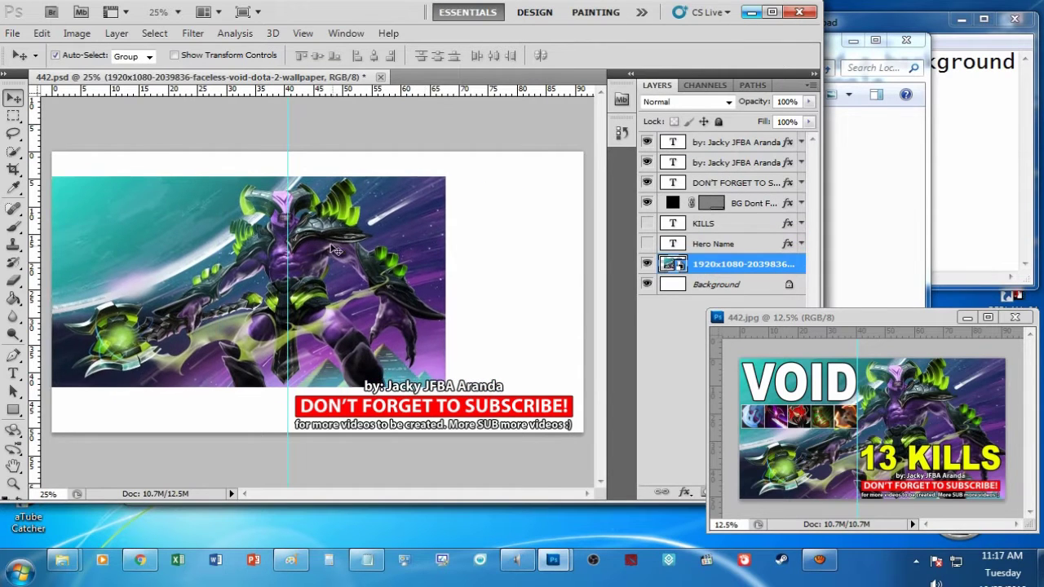
left_click(963, 106)
Step: Replace the notes with a Ctrl+T tip for resizing the image/BG
key("ctrl+a")
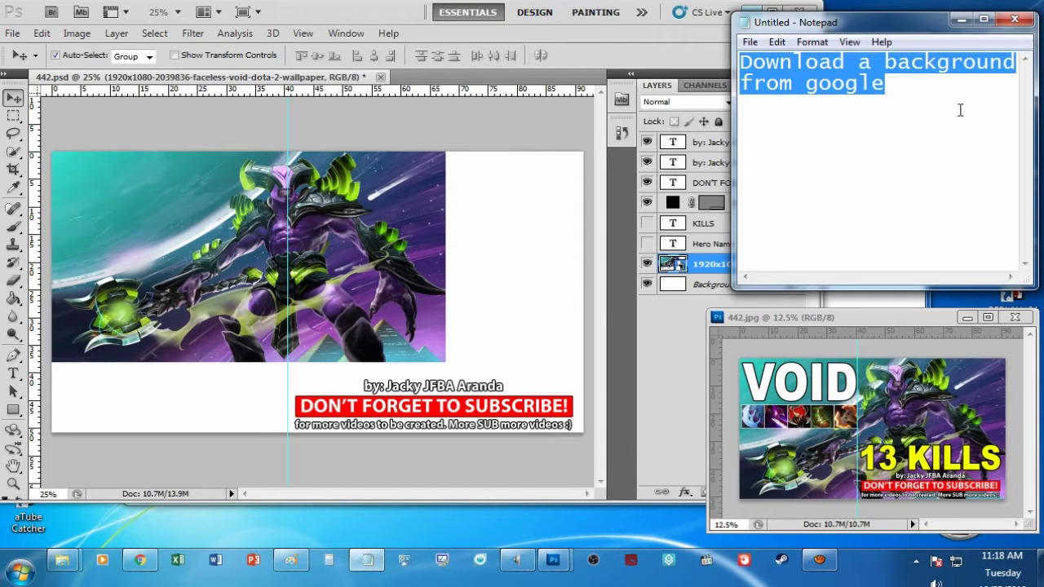
type("Ctrl")
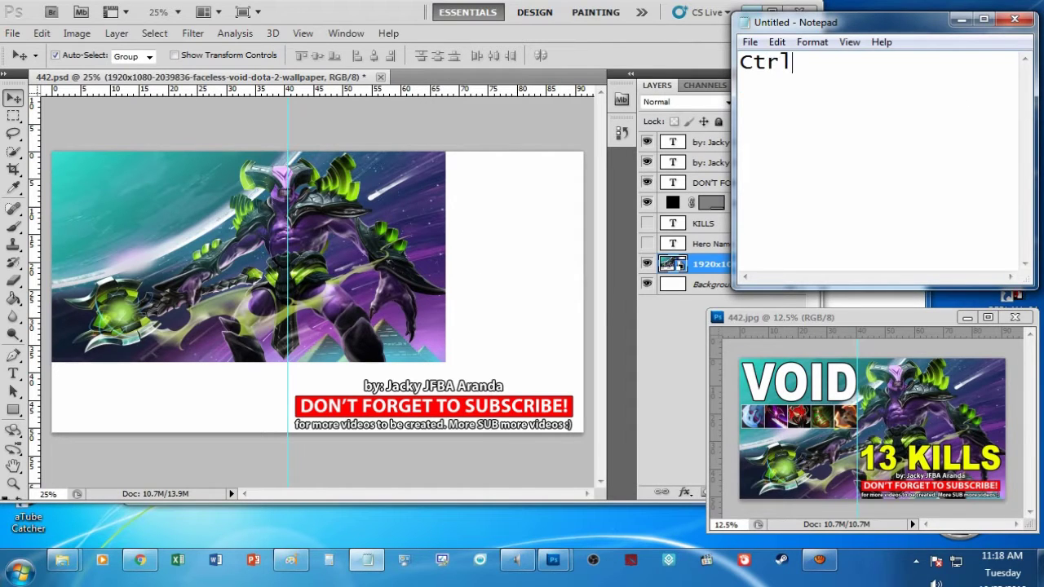
type("+ T t")
type("o resize the")
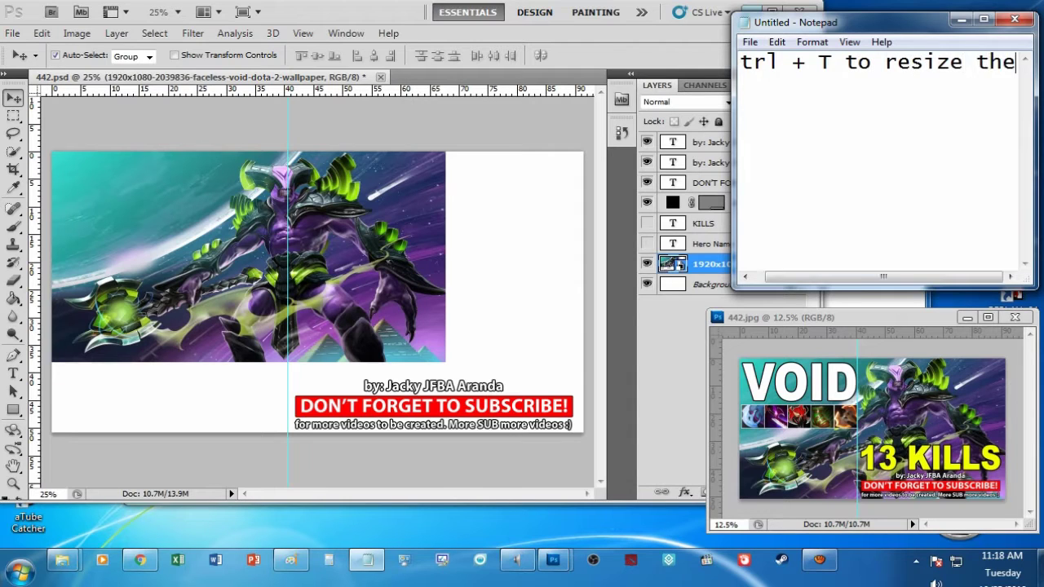
key("Return")
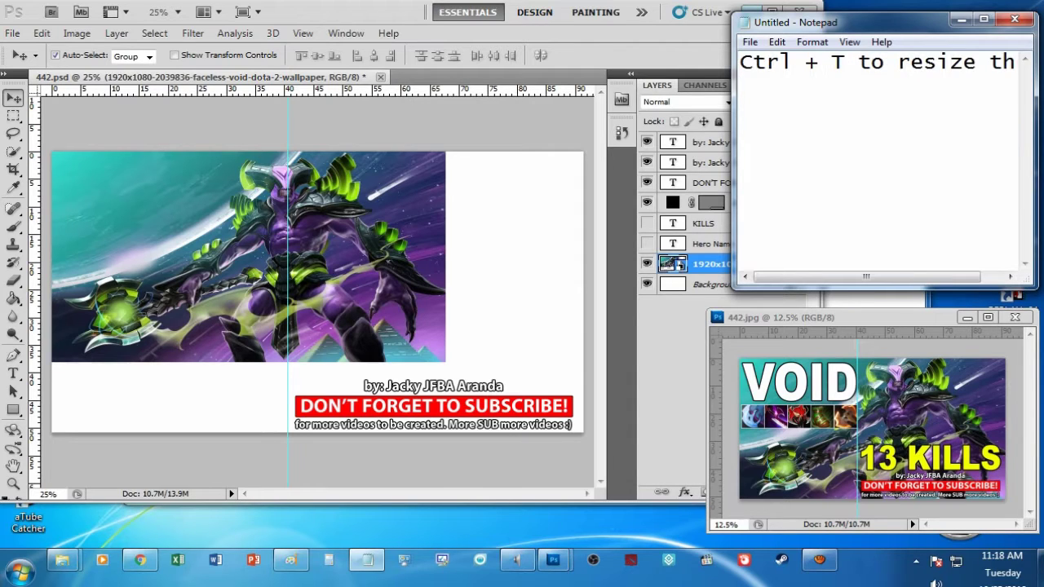
type("image")
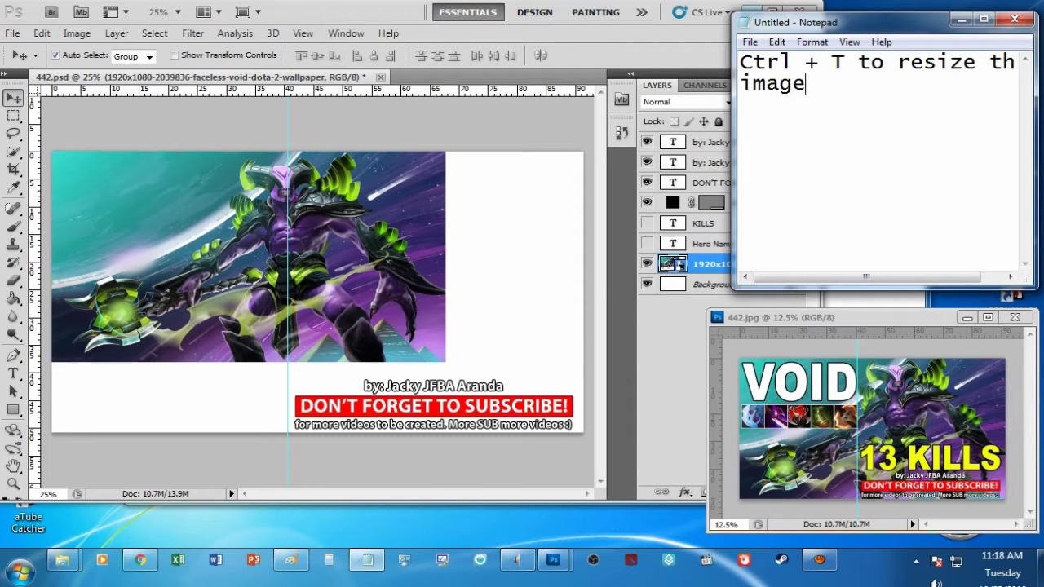
left_click_drag(734, 288, 638, 317)
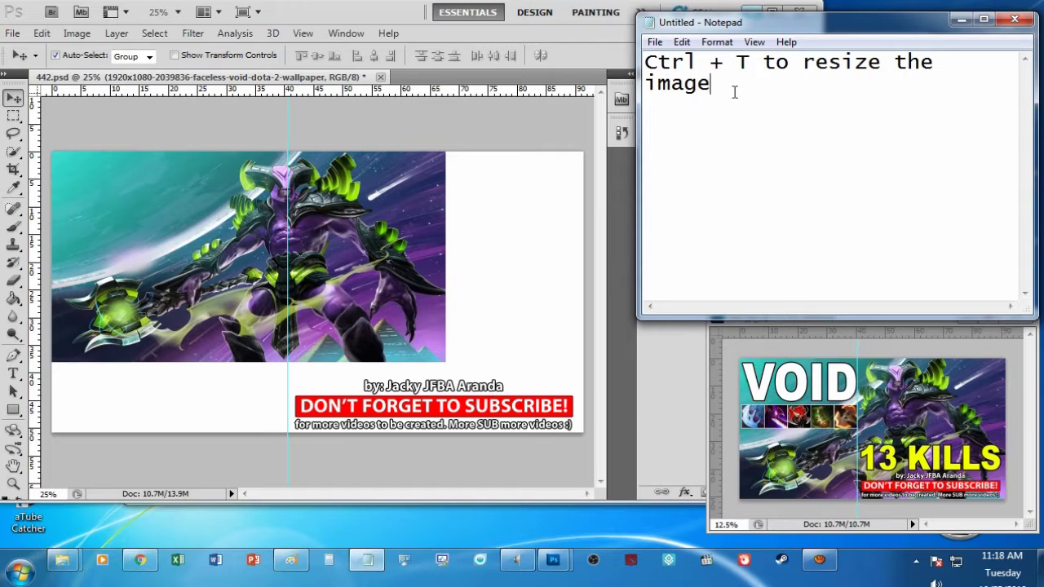
type("/BG")
left_click(186, 220)
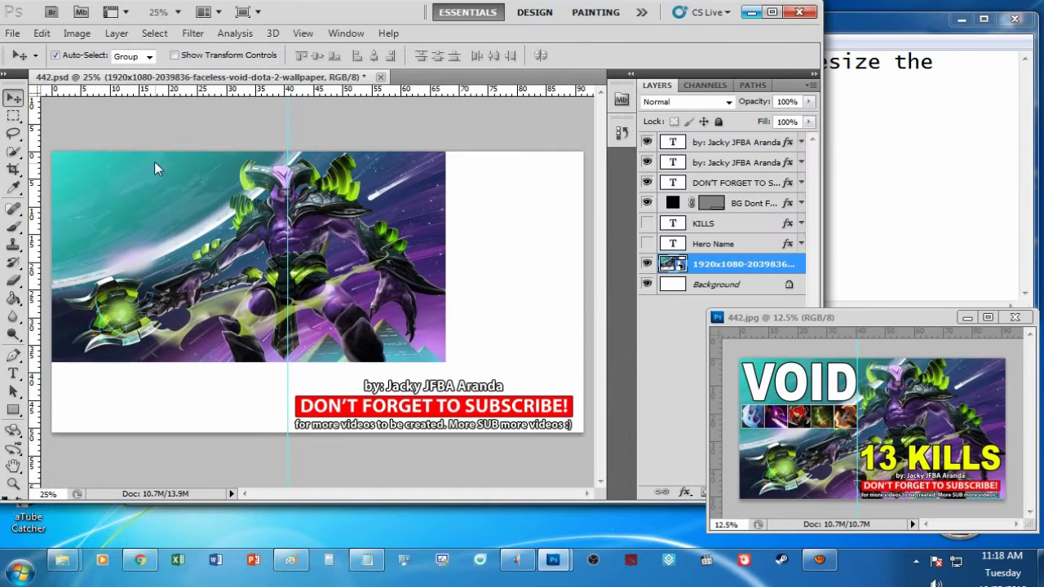
Step: Add the note 'to select the image select V on the keyboard' below it
left_click(897, 175)
key("Return")
key("Return")
type("to")
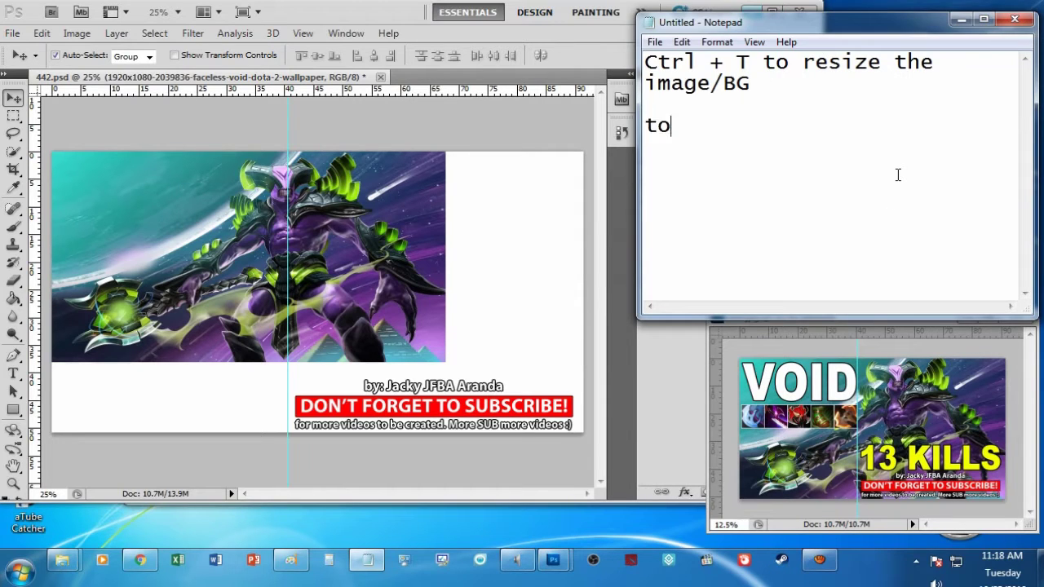
type(" select the i")
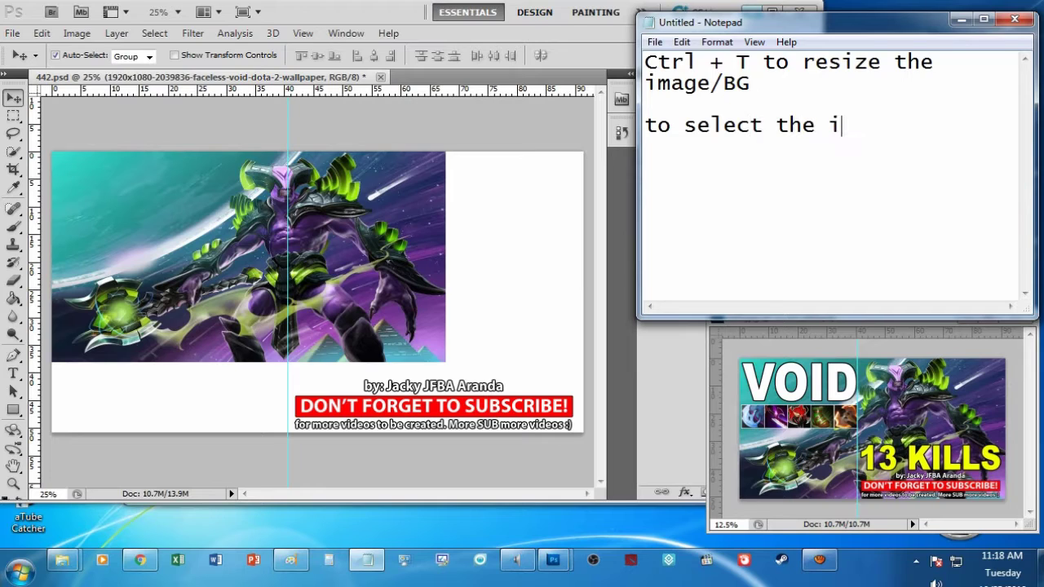
type("mage")
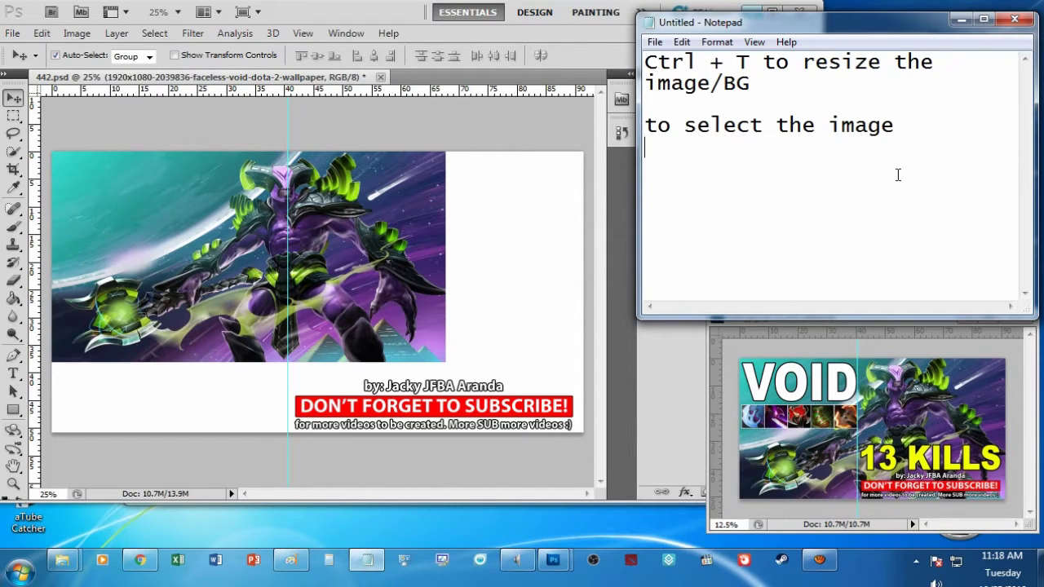
type(" select ")
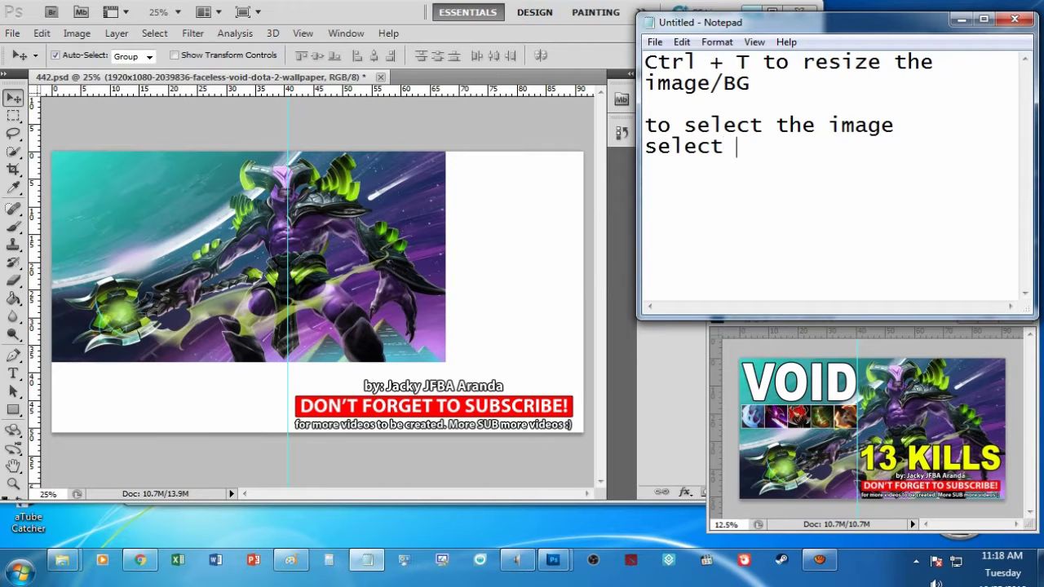
type("V on the ky")
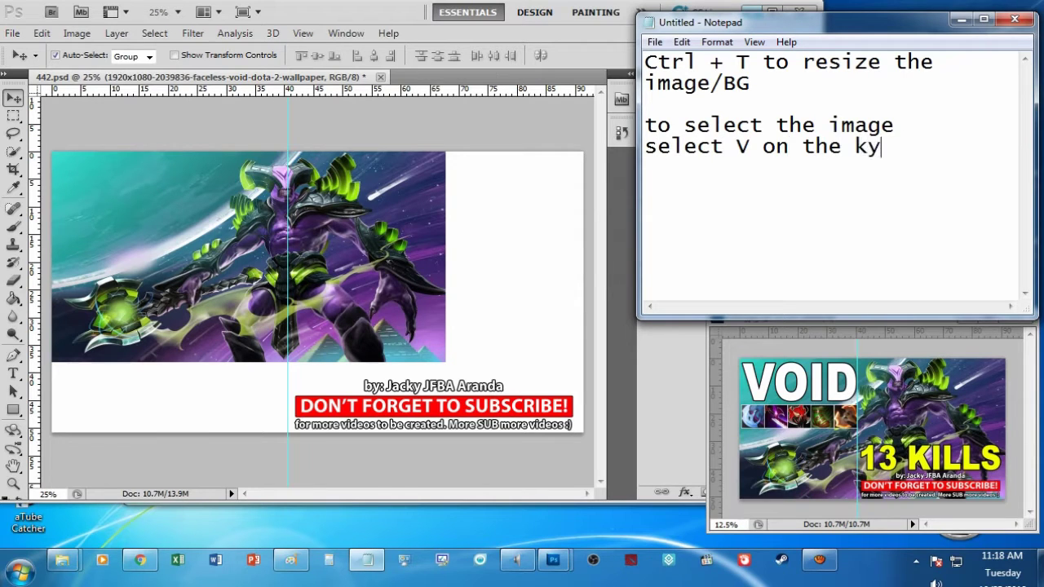
type("boa")
key("BackSpace")
key("BackSpace")
key("BackSpace")
key("BackSpace")
type("eyboar")
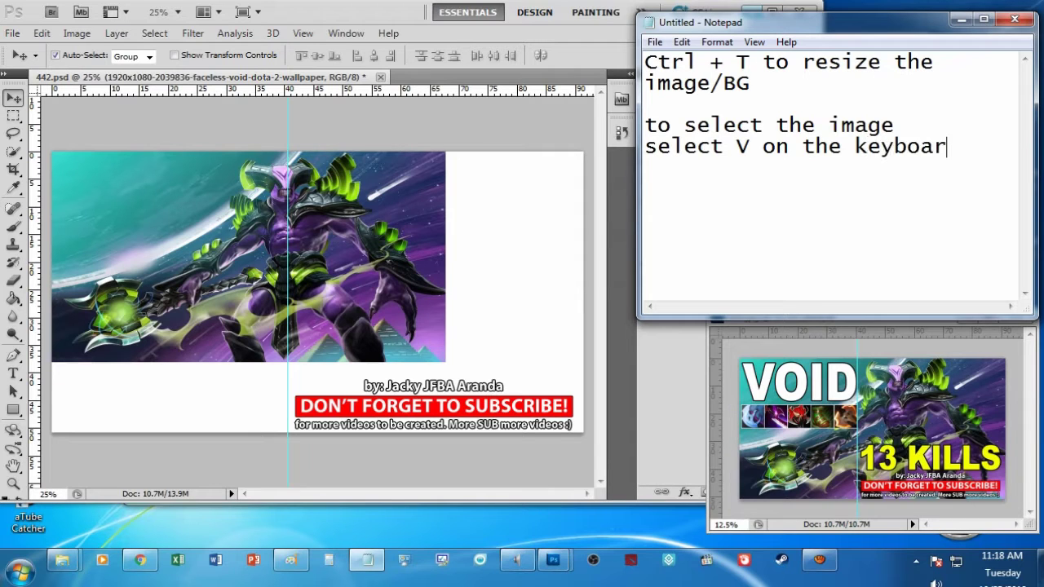
type("d")
left_click(384, 214)
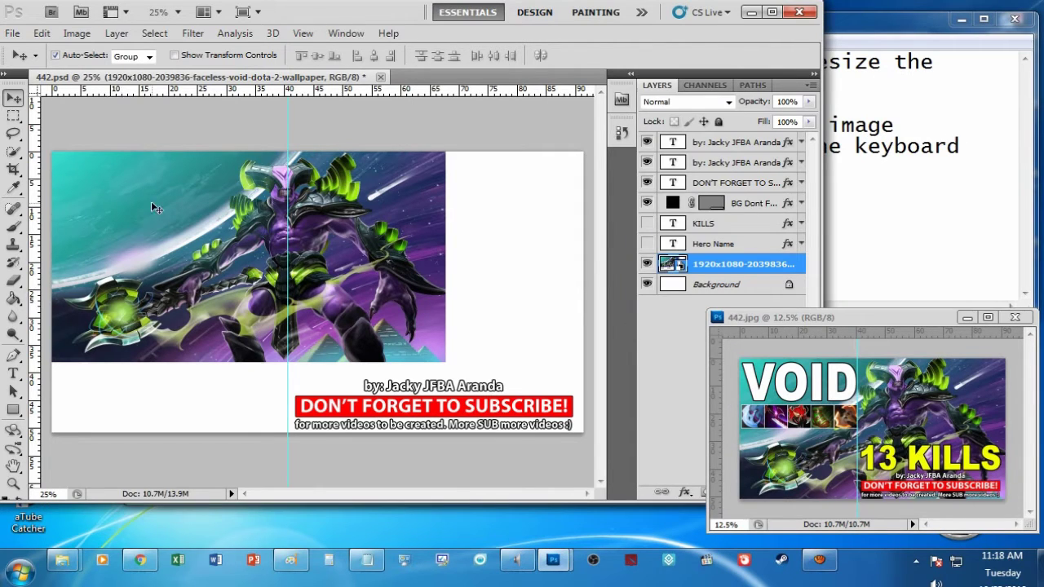
Step: Select the Move tool with Auto-Select turned off
left_click(13, 115)
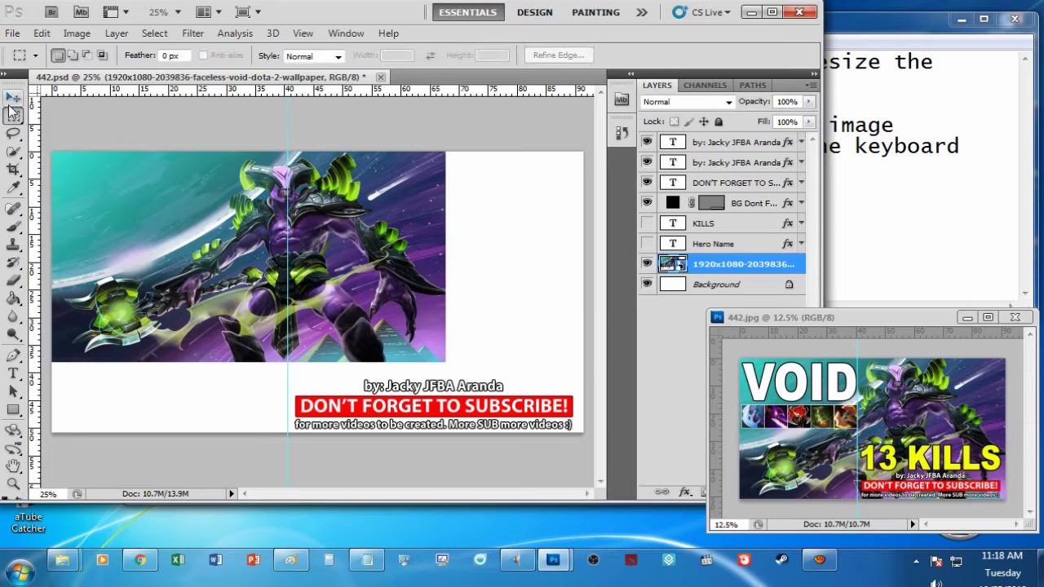
left_click(13, 98)
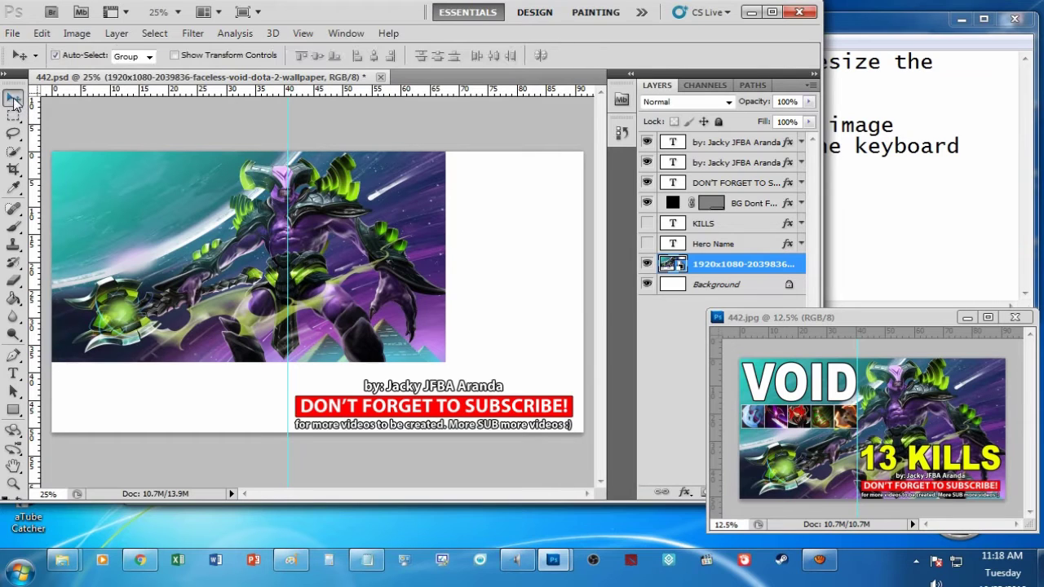
left_click(55, 55)
Step: Free-transform the wallpaper layer up to about 134.7% so it fills the canvas
left_click(917, 111)
left_click_drag(754, 63, 644, 63)
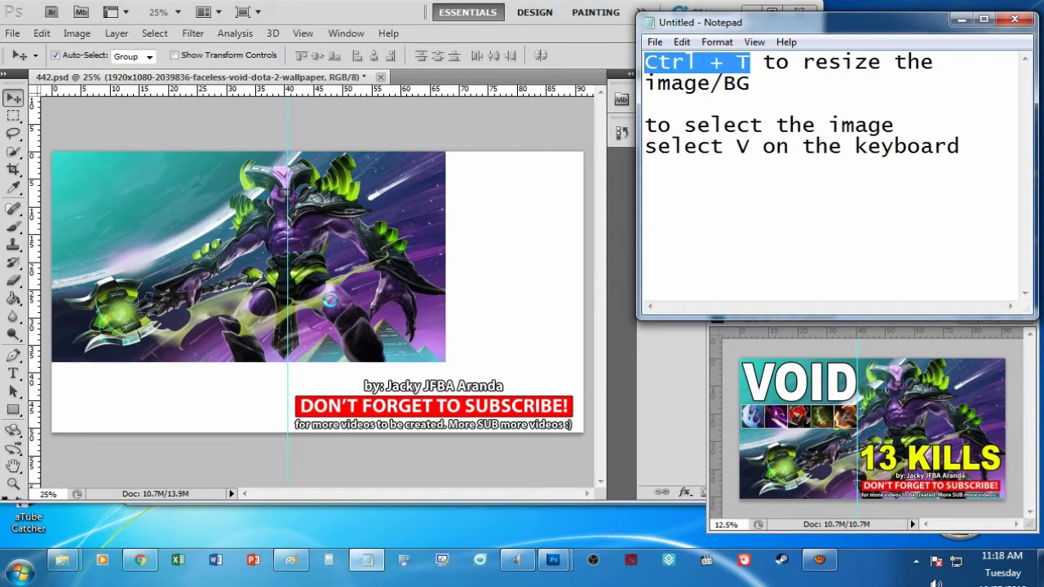
left_click(358, 282)
key("ctrl+t")
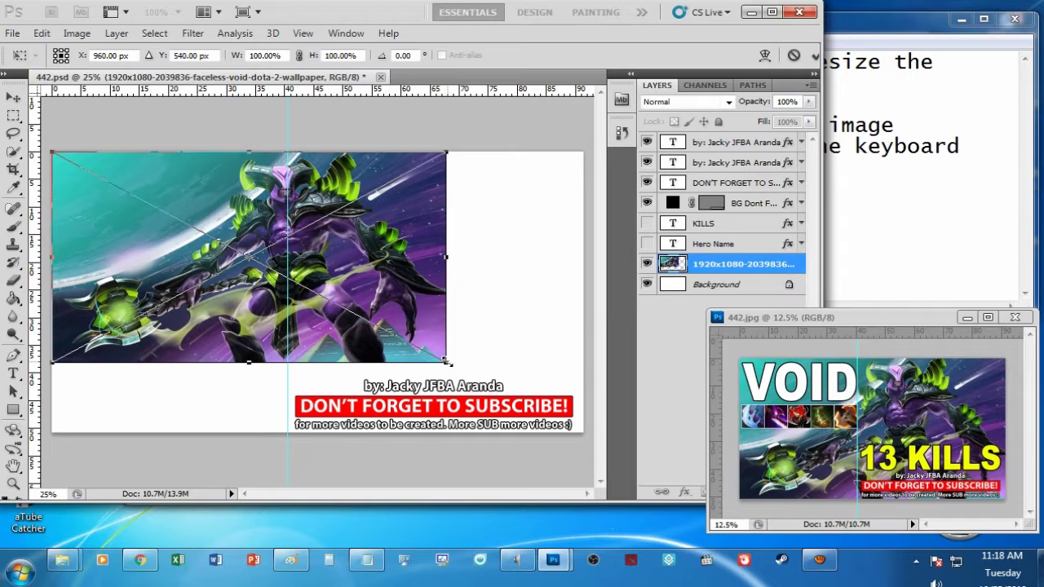
left_click_drag(458, 367, 591, 428)
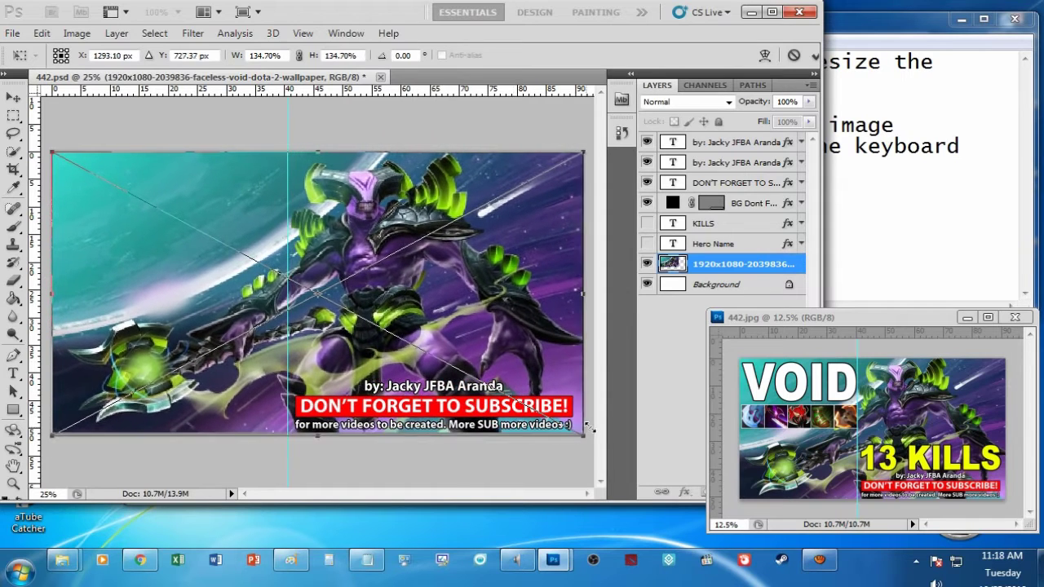
key("Return")
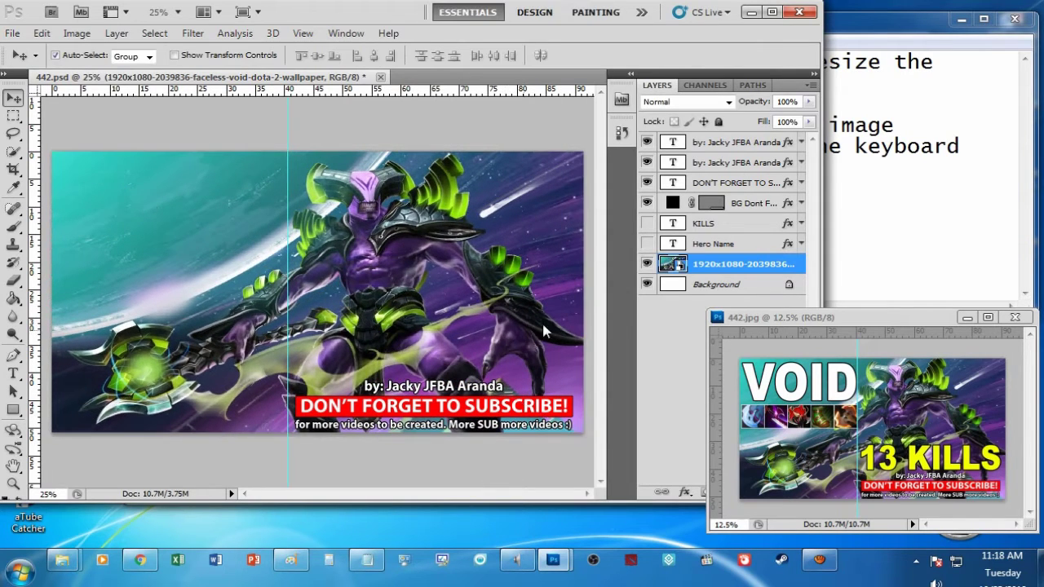
Step: Make the Hero Name text layer visible and change its text to VOID
left_click(717, 224)
left_click(713, 243)
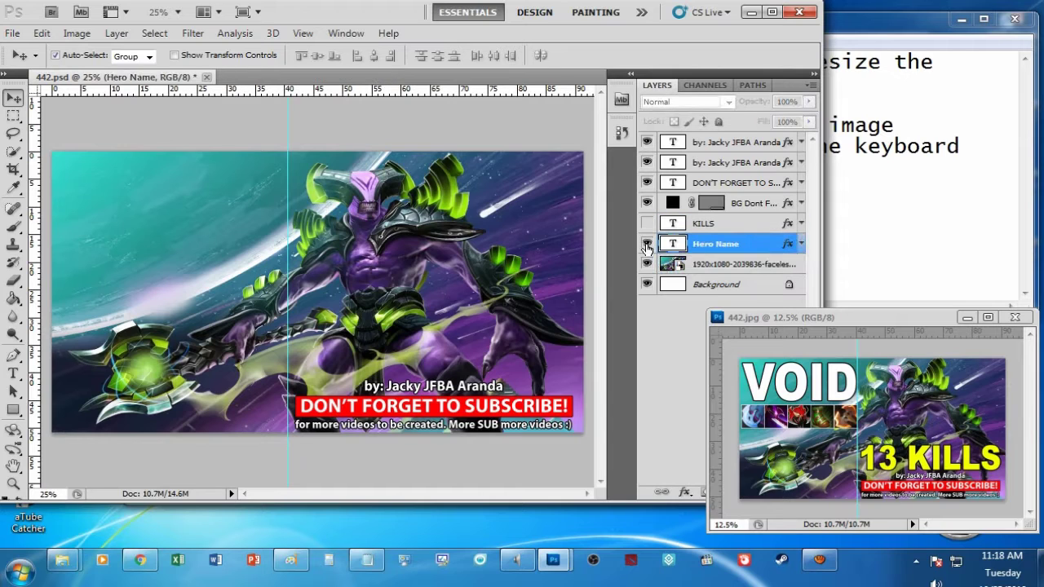
left_click(647, 243)
left_click(649, 244)
double_click(673, 243)
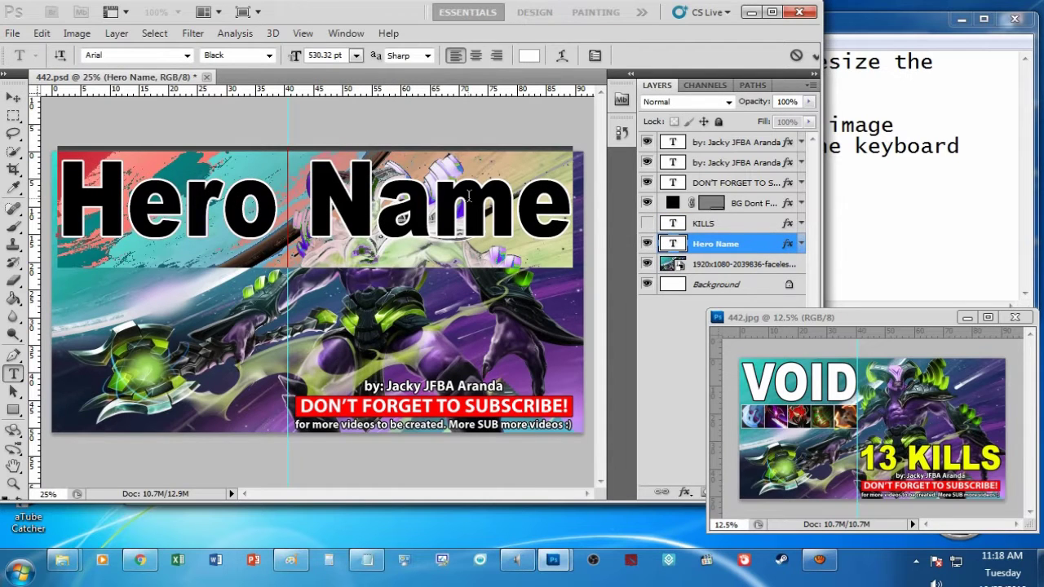
type("VOID")
key("ctrl+Return")
key("v")
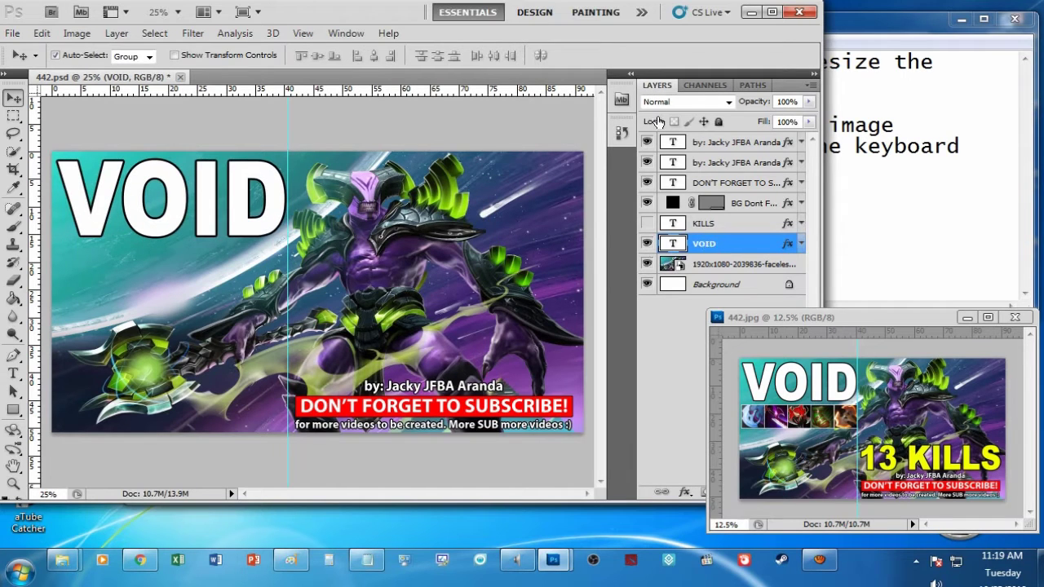
left_click(944, 178)
key("ctrl+a")
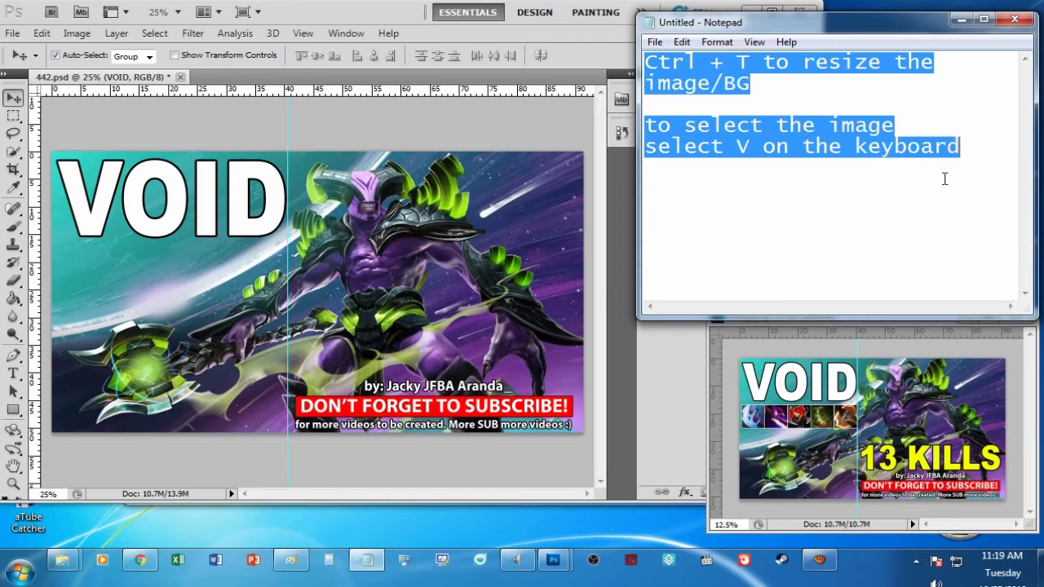
Step: Type 'FOLLOW my MOUSE to edit your design :)' as the new note
type("FOLLOW")
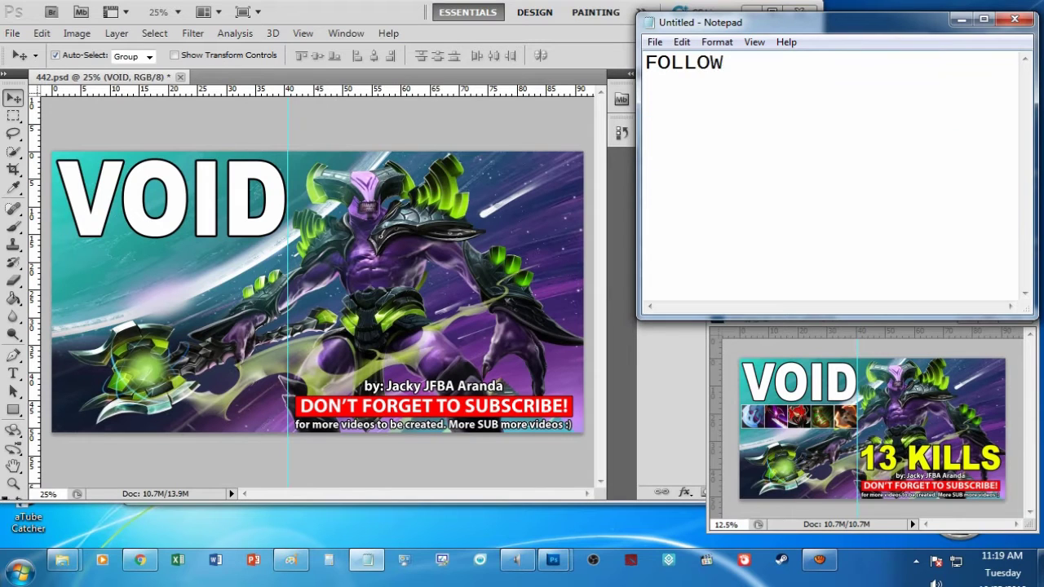
type(" my MOUSE ")
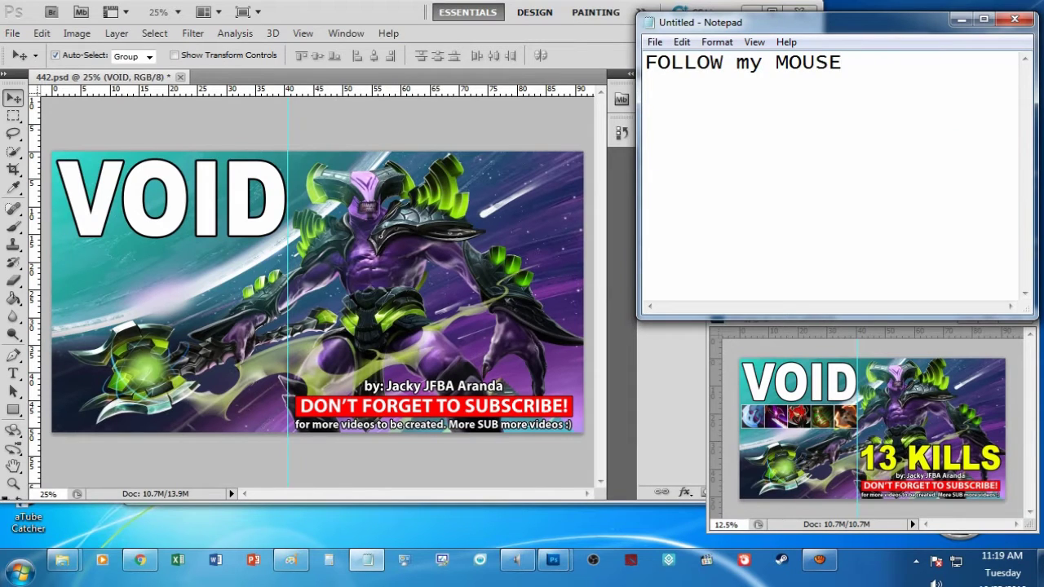
type("to edit ")
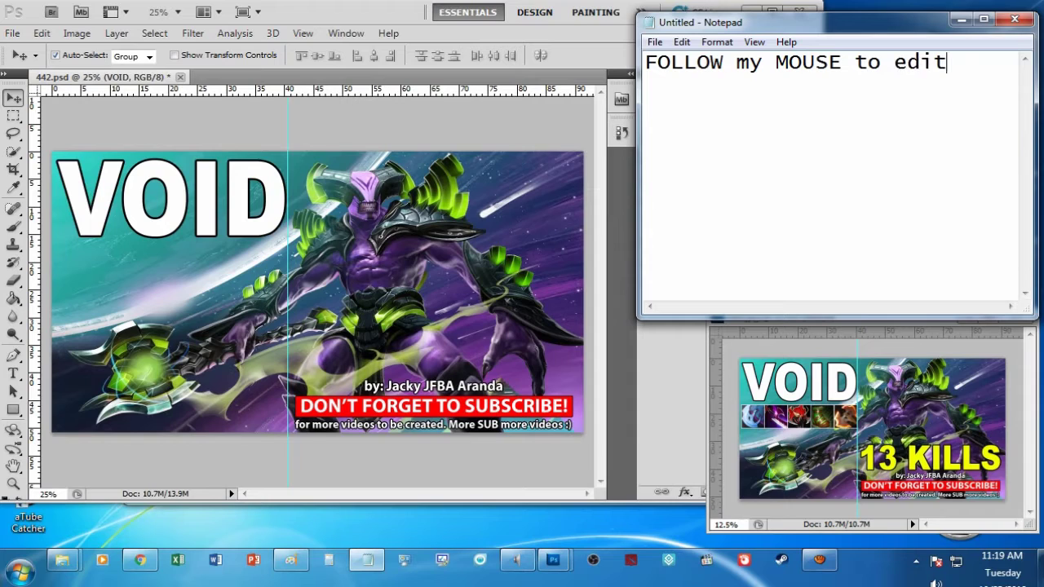
type("your ")
type("desin")
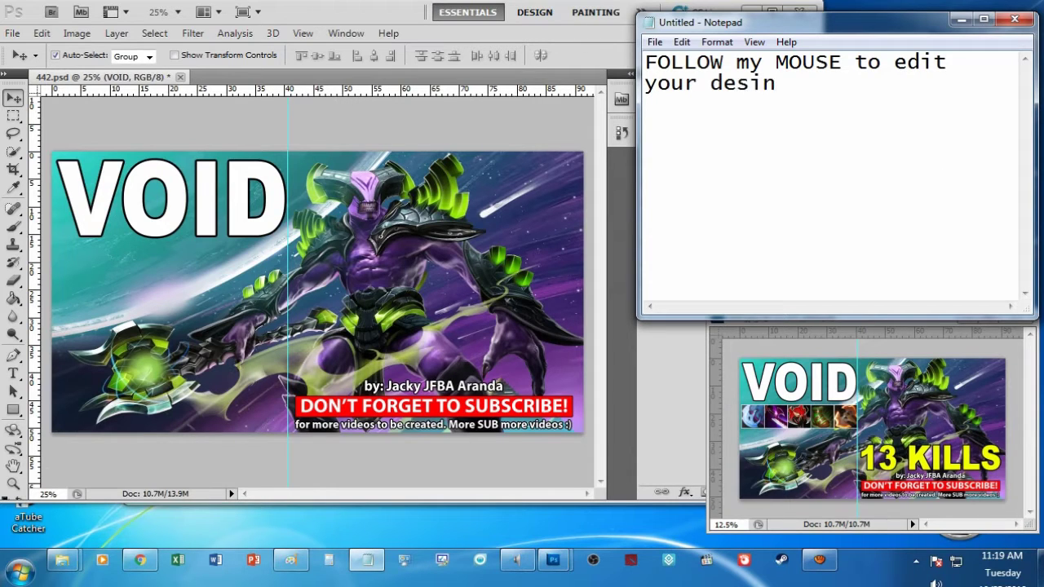
key("BackSpace")
type("gn ")
type(":)")
Step: Show the KILLS layer and make it read 13 KILLS, checking against the 442.jpg reference
left_click(587, 214)
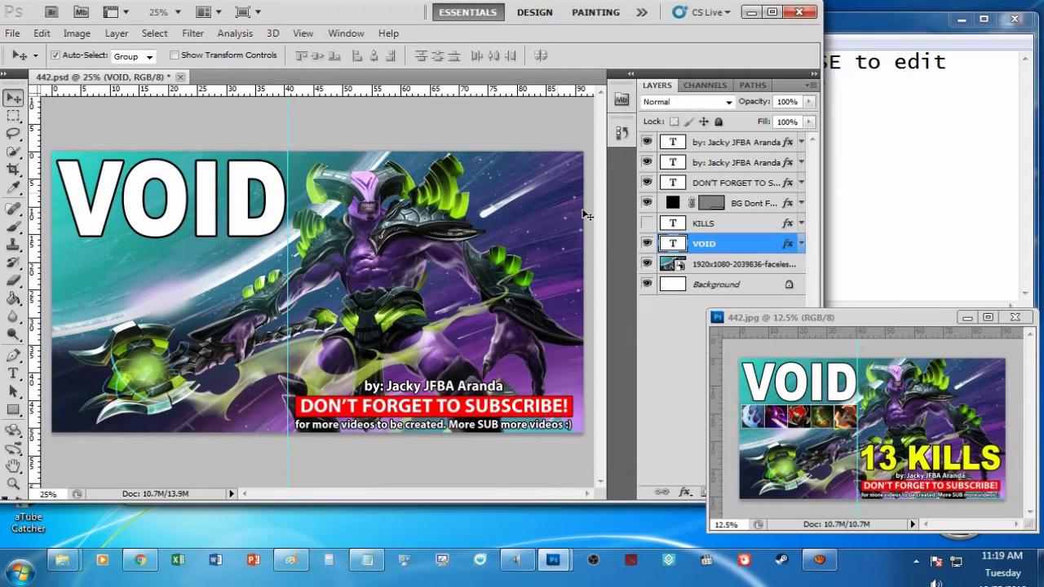
left_click(921, 462)
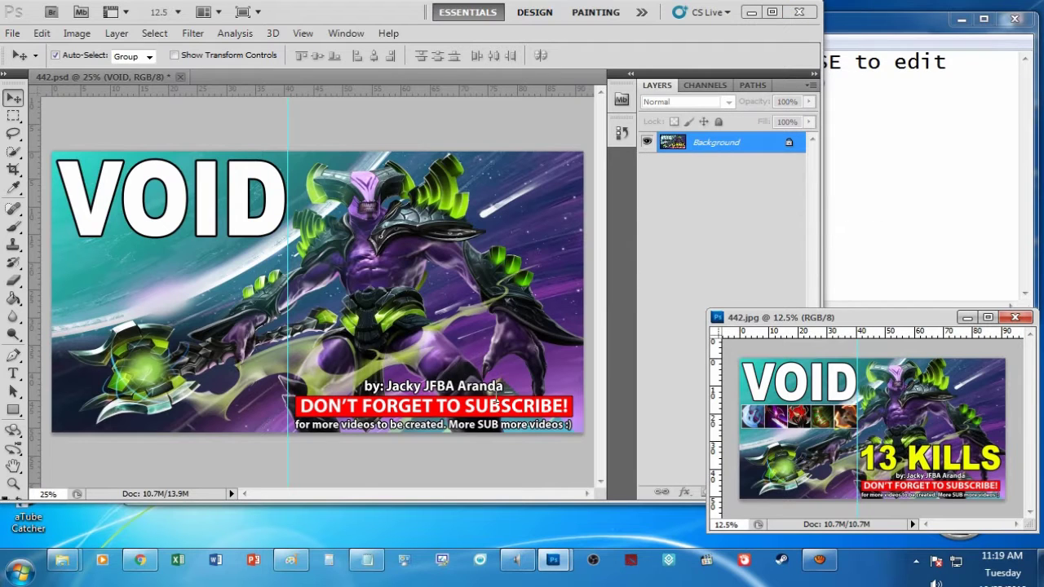
left_click(419, 291)
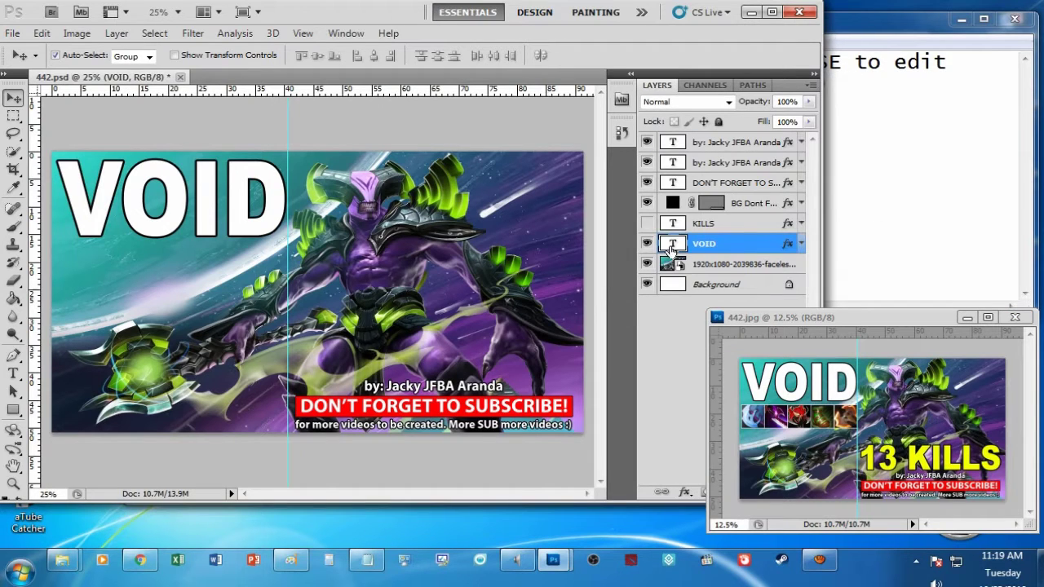
left_click(646, 223)
double_click(673, 224)
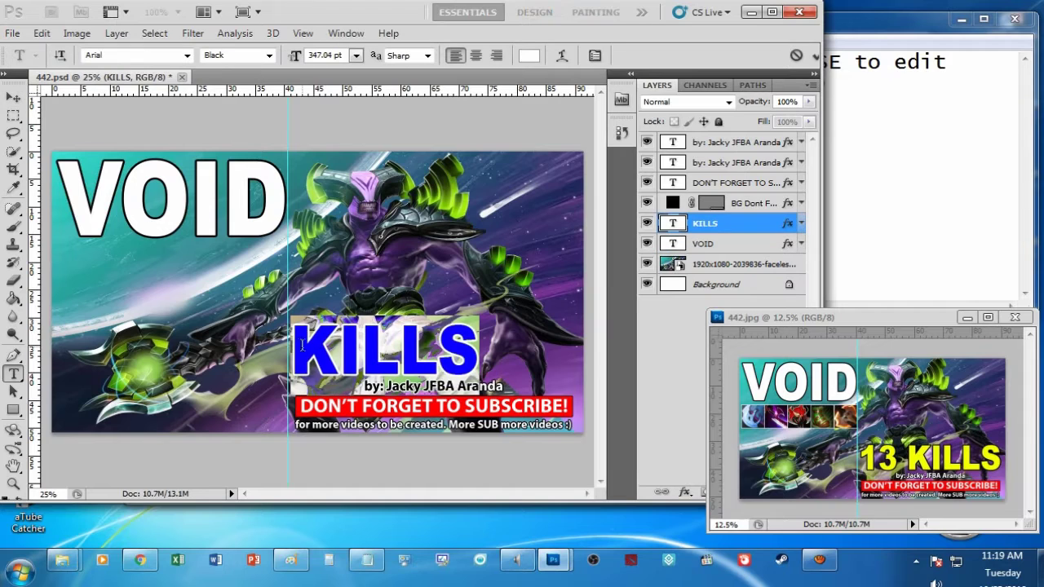
left_click(302, 344)
type("13")
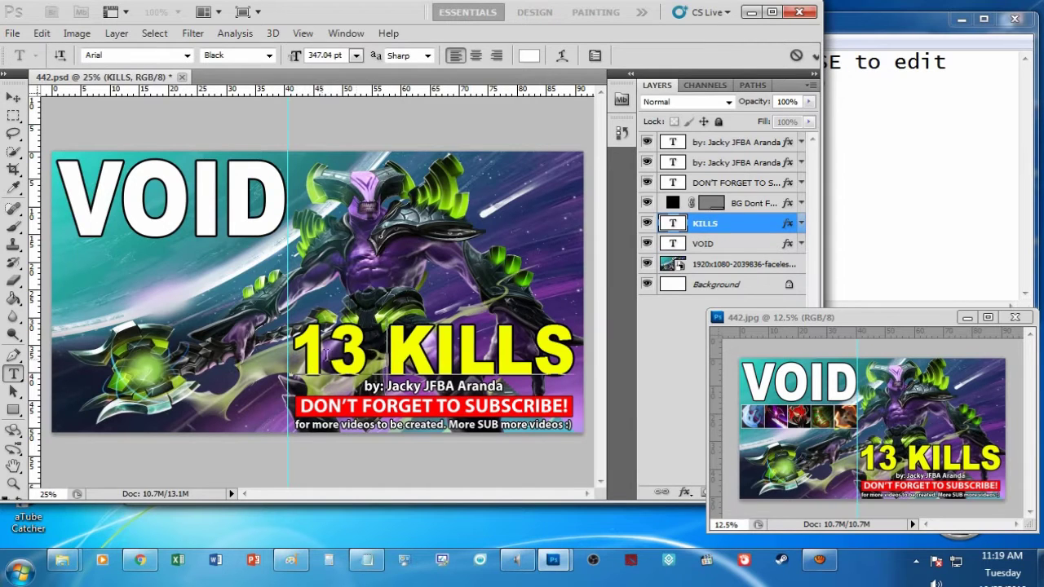
key("ctrl+Return")
key("v")
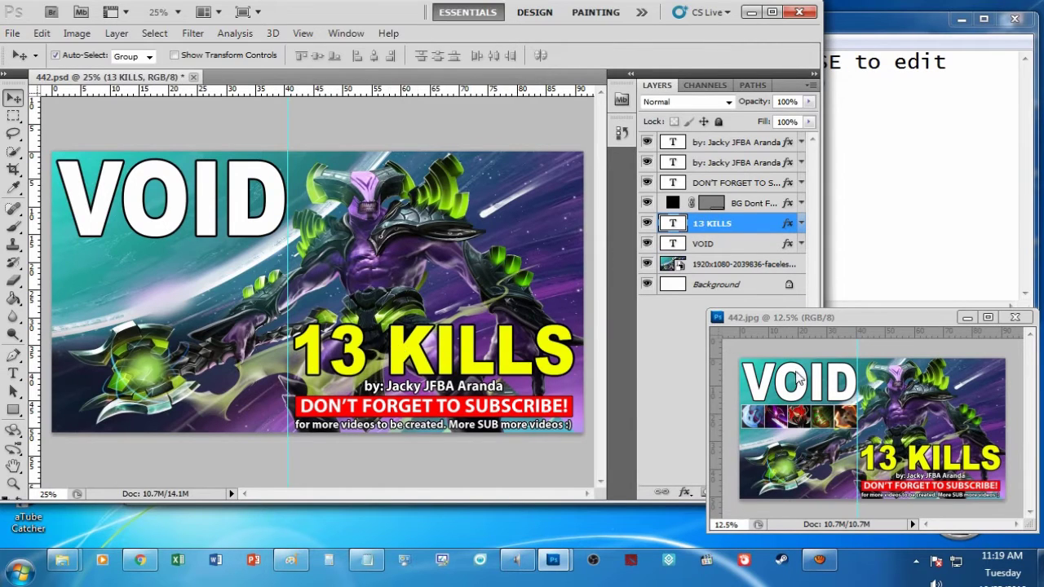
left_click(770, 424)
left_click(472, 231)
Step: Replace the notes with 'Next Items of your hero'
left_click(915, 177)
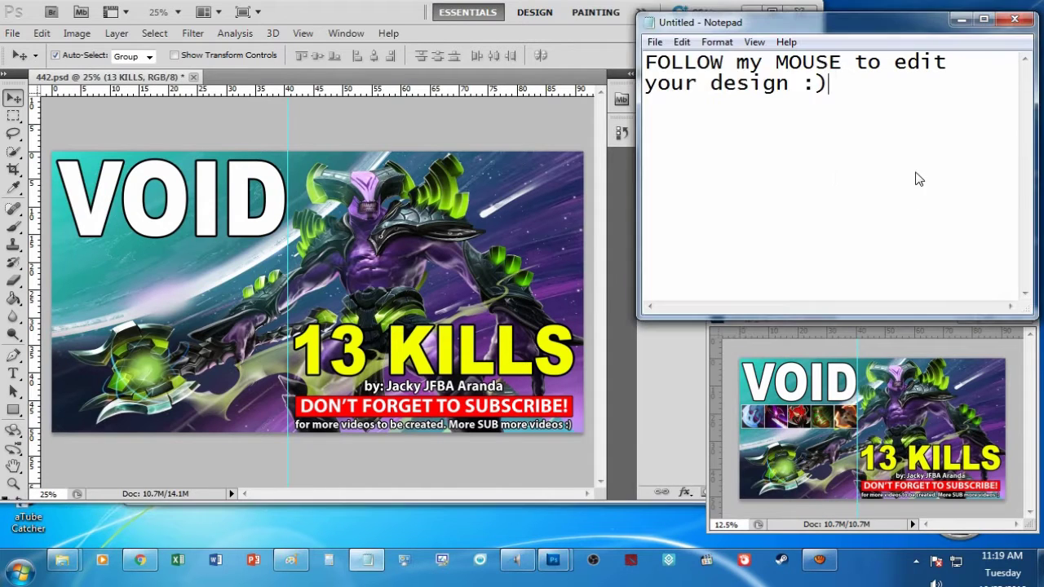
key("ctrl+a")
type("Next It")
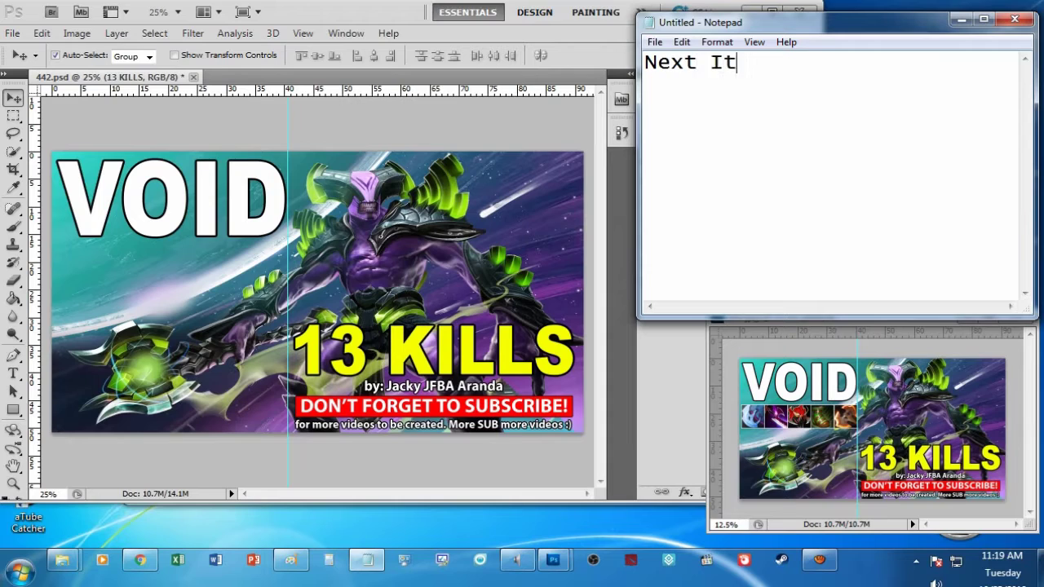
type("ems ")
type("of yo")
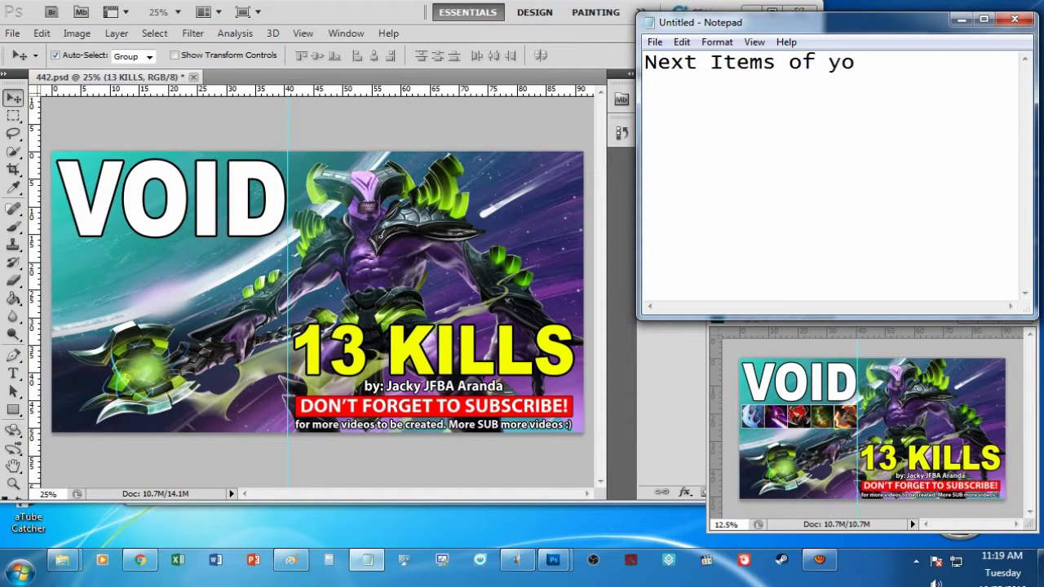
type("ur hero.")
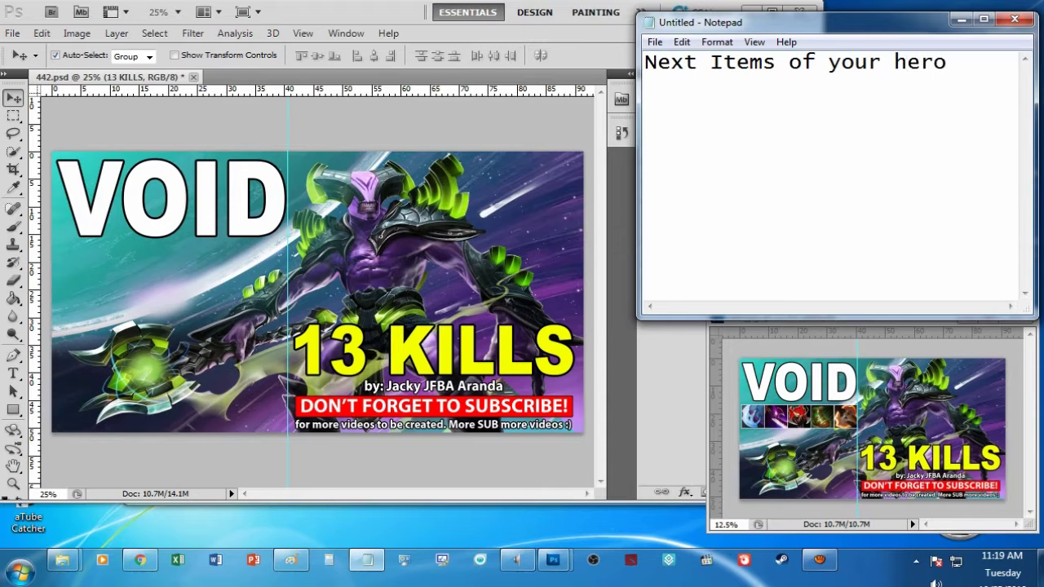
Step: Bring up the Sized folder window and resize it so icons fit six columns
left_click(62, 561)
left_click(178, 448)
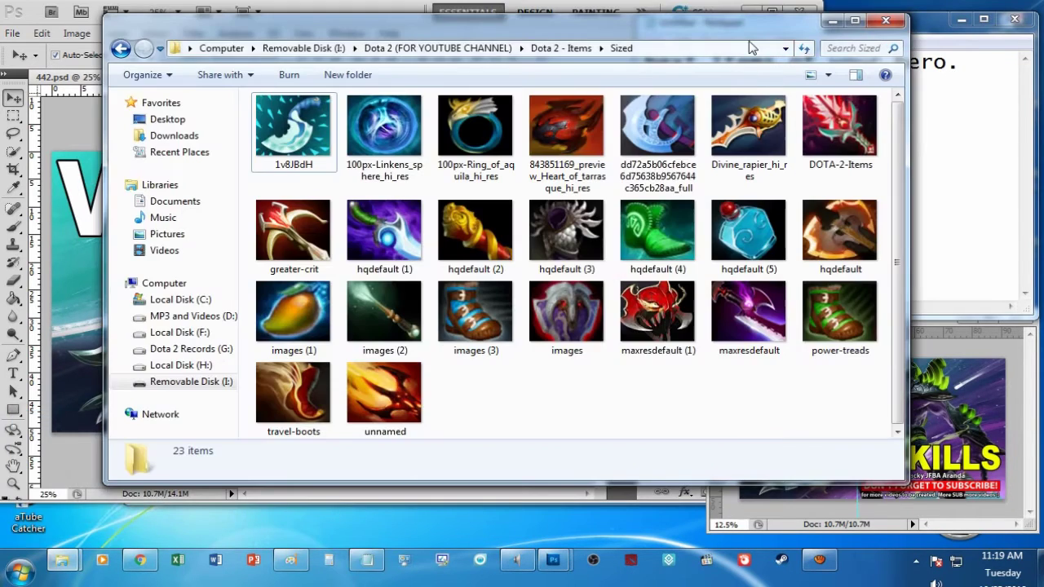
left_click_drag(771, 36, 632, 36)
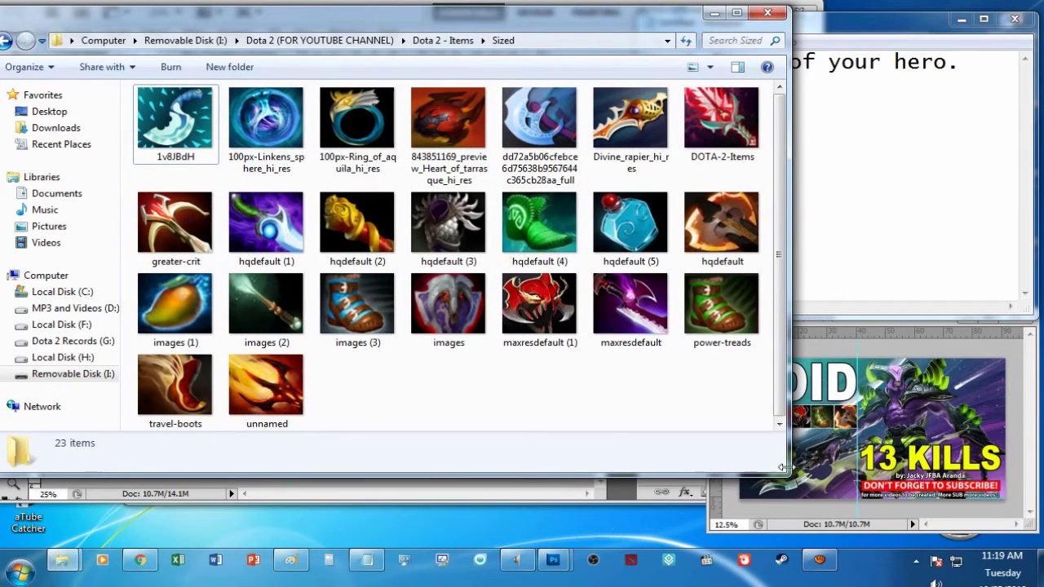
left_click_drag(784, 473, 717, 535)
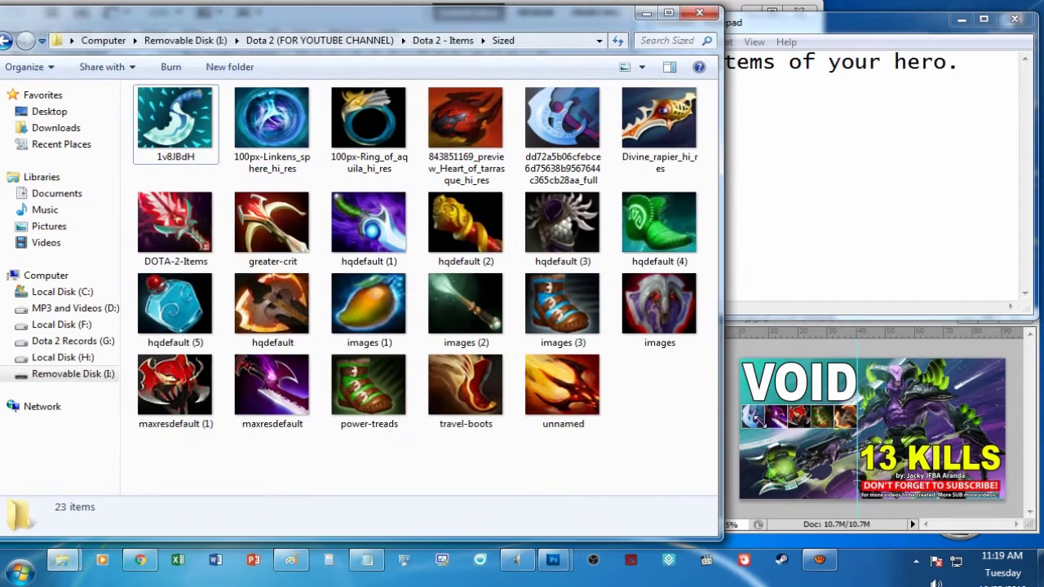
Step: Ctrl-select the long-named axe, maxresdefault, maxresdefault (1), power-treads and hqdefault images
left_click(563, 123)
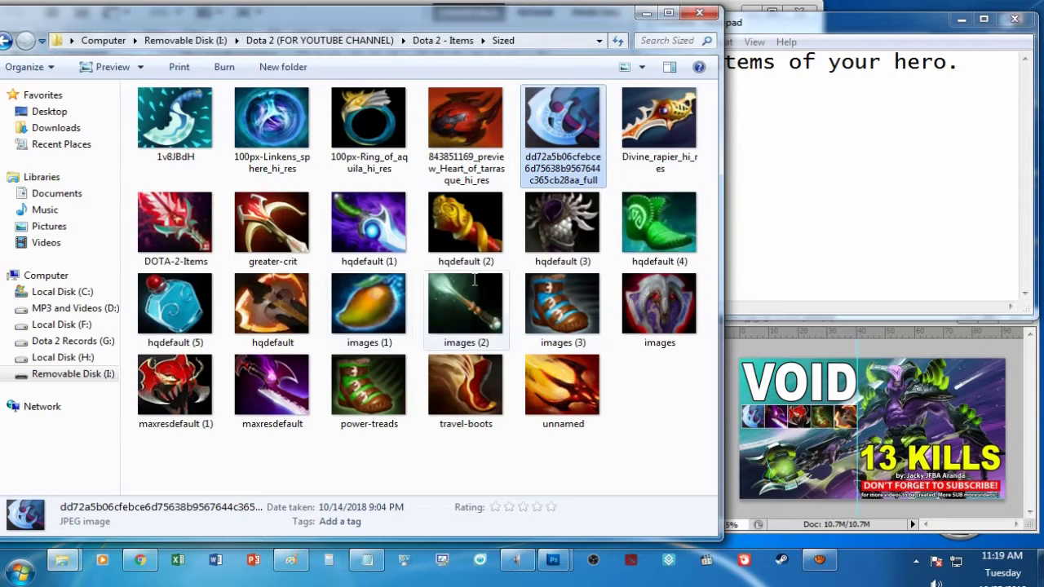
left_click(285, 383, "ctrl")
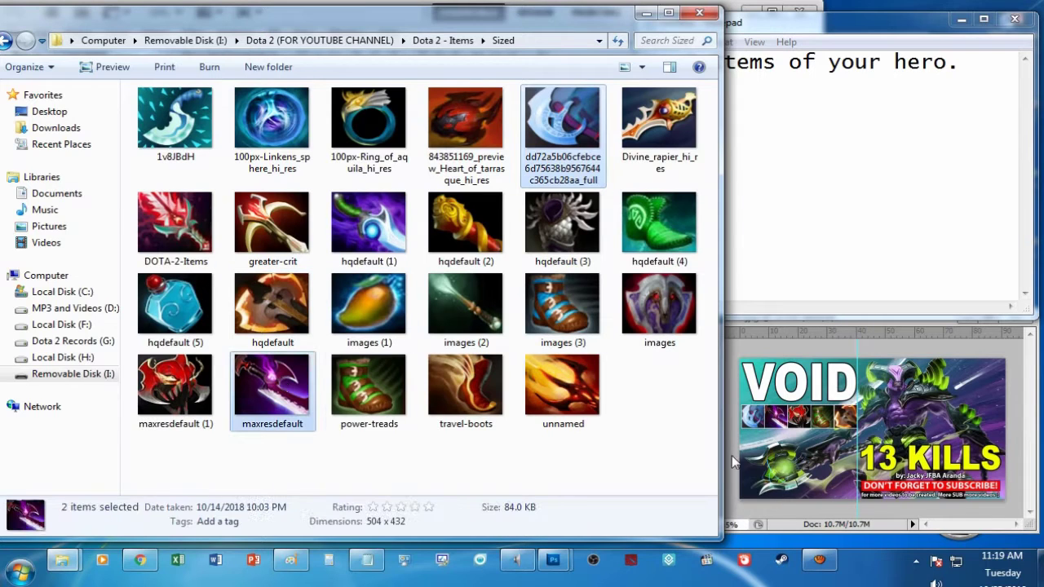
left_click(178, 392, "ctrl")
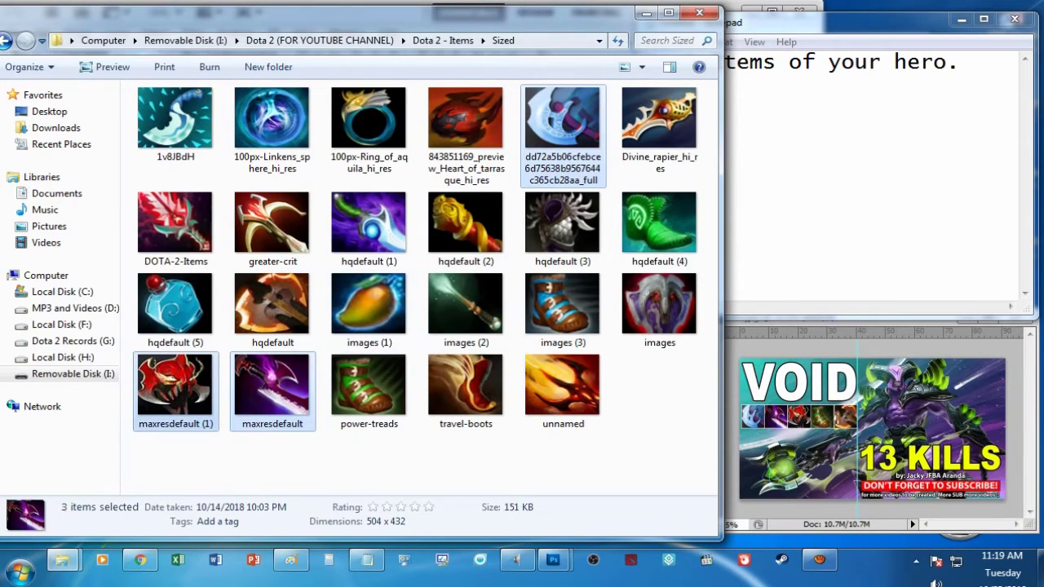
left_click(366, 391, "ctrl")
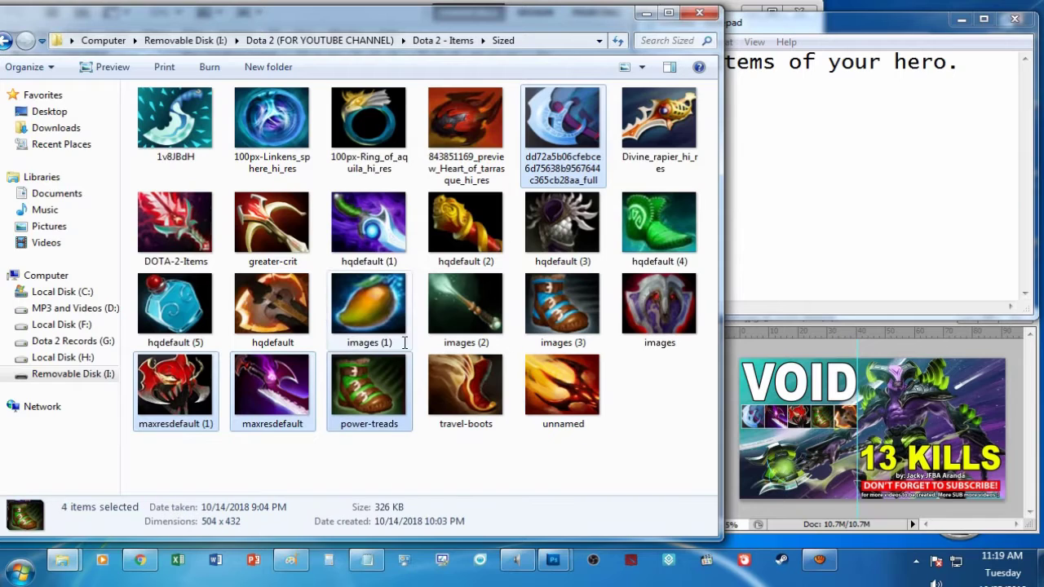
left_click(273, 298, "ctrl")
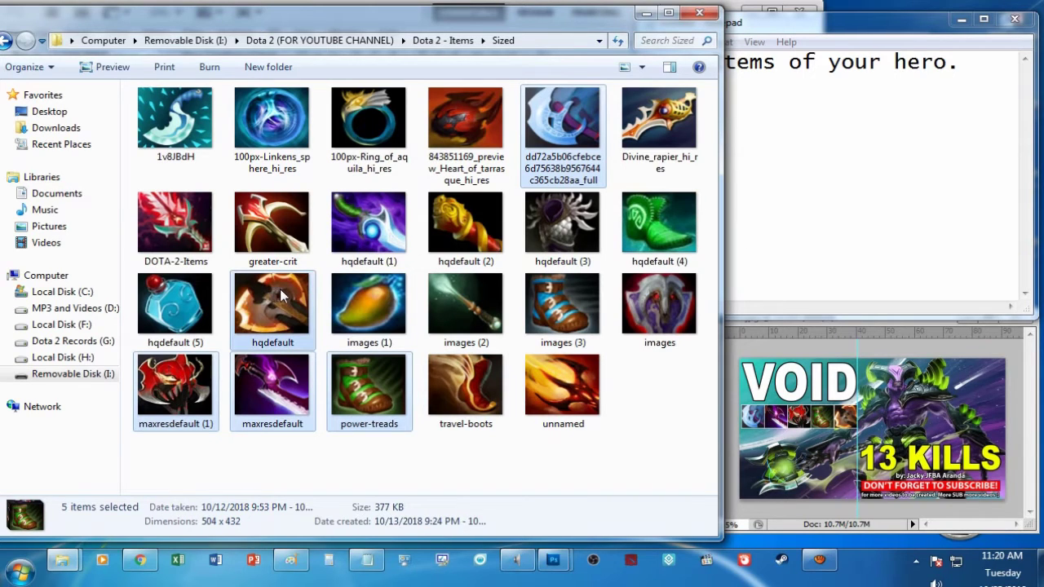
Step: Replace the note with 'After selecting all the Items' and 'Drag it to CS5 Photoshop' on the next line
left_click(859, 187)
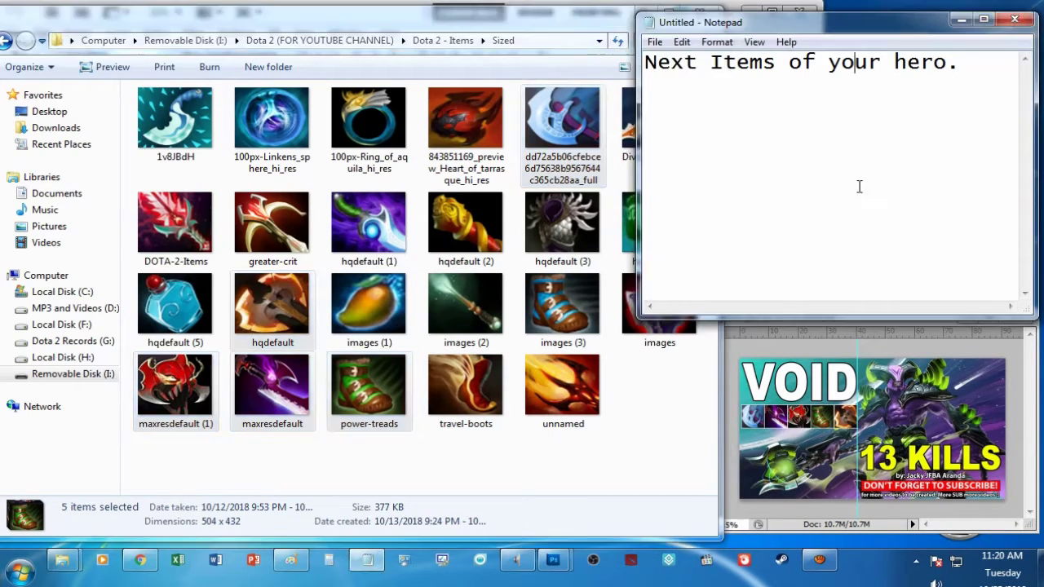
key("ctrl+a")
type("After se")
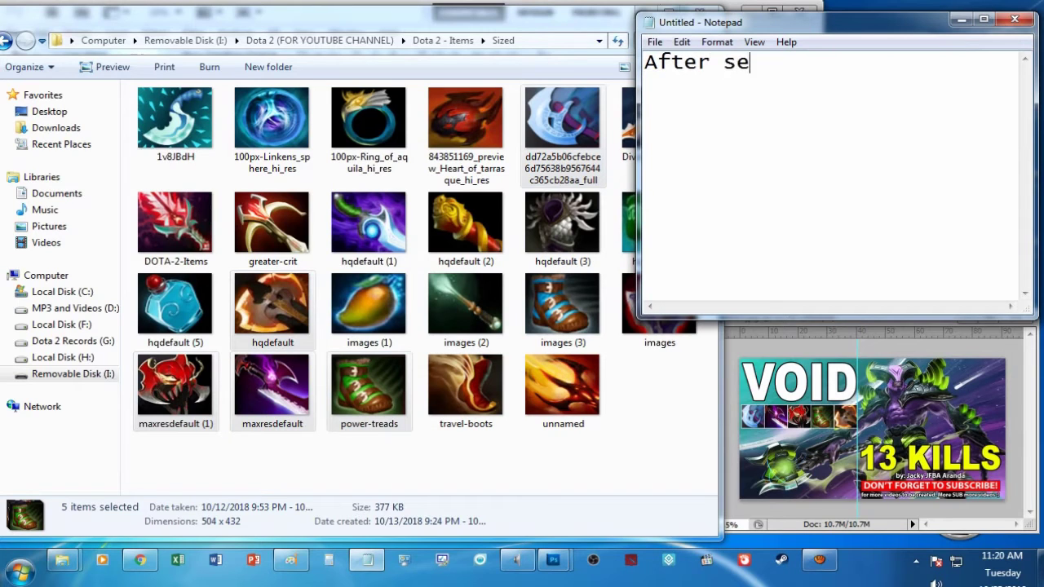
type("lecting all ")
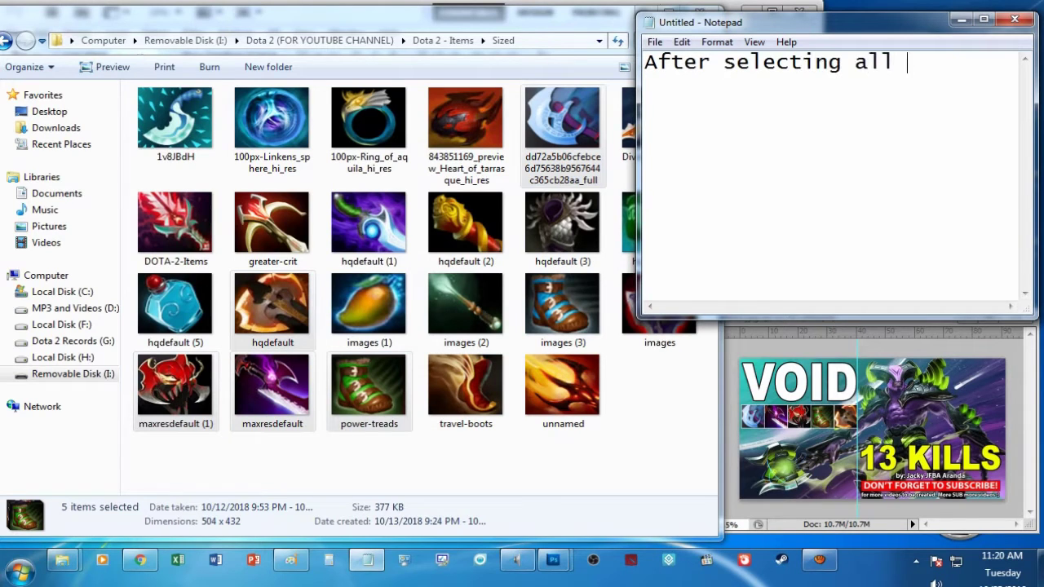
type("the Items")
key("Return")
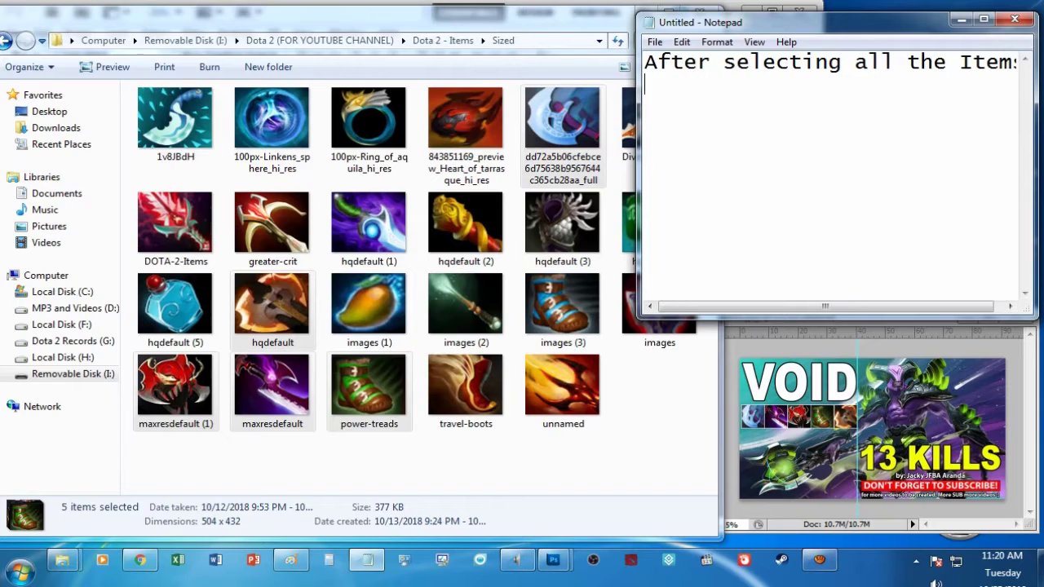
type("Drag it to ")
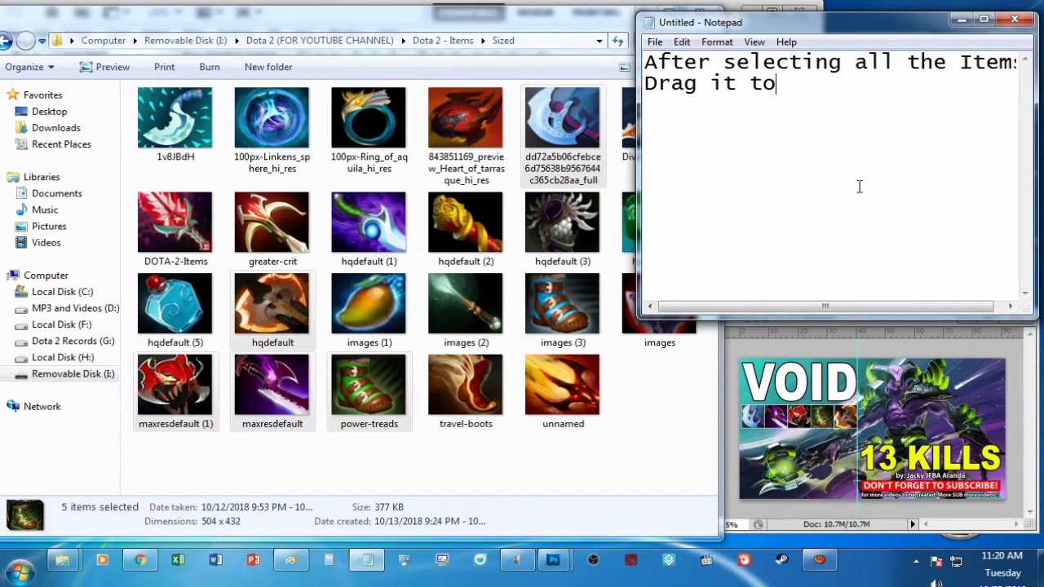
type("CS")
type("5")
type(" Ph")
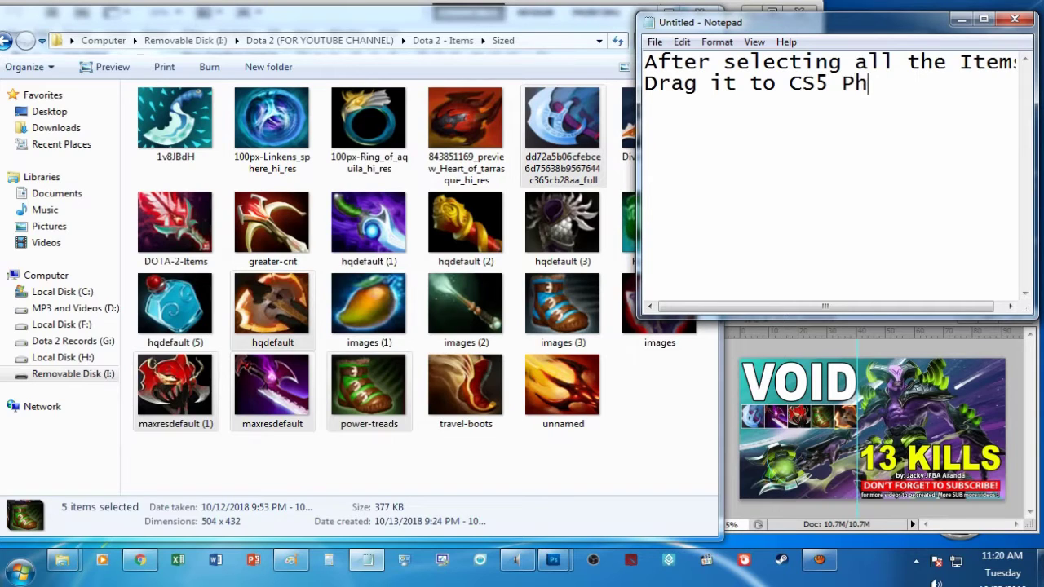
type("otoshop")
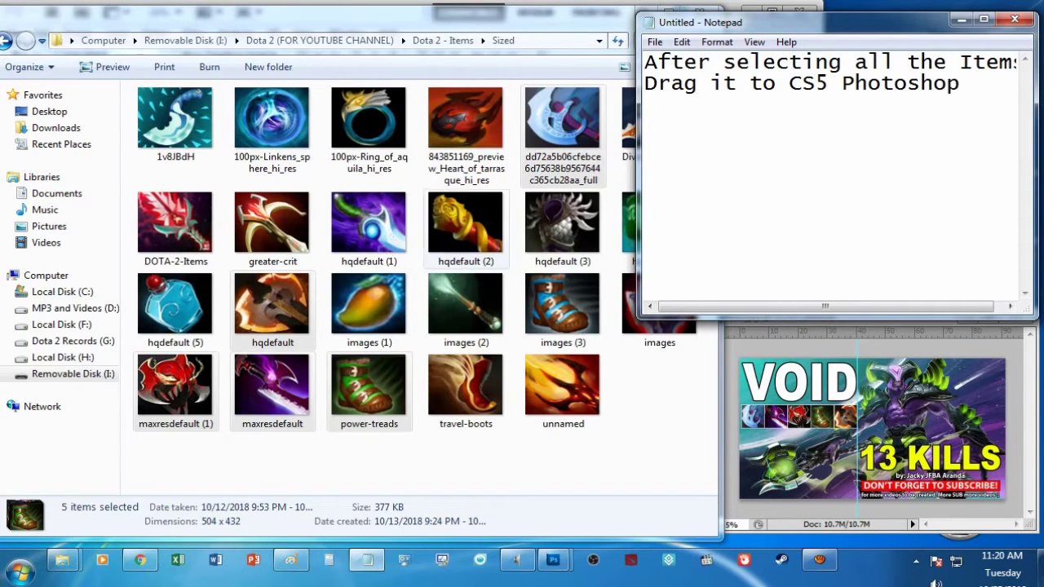
key("alt+Tab")
Step: Drag the five selected item images into 442.psd and commit each placed image
mouse_move(369, 387)
left_mouse_down()
mouse_move(562, 562)
mouse_move(481, 504)
mouse_move(391, 252)
left_mouse_up()
key("Return")
key("Return")
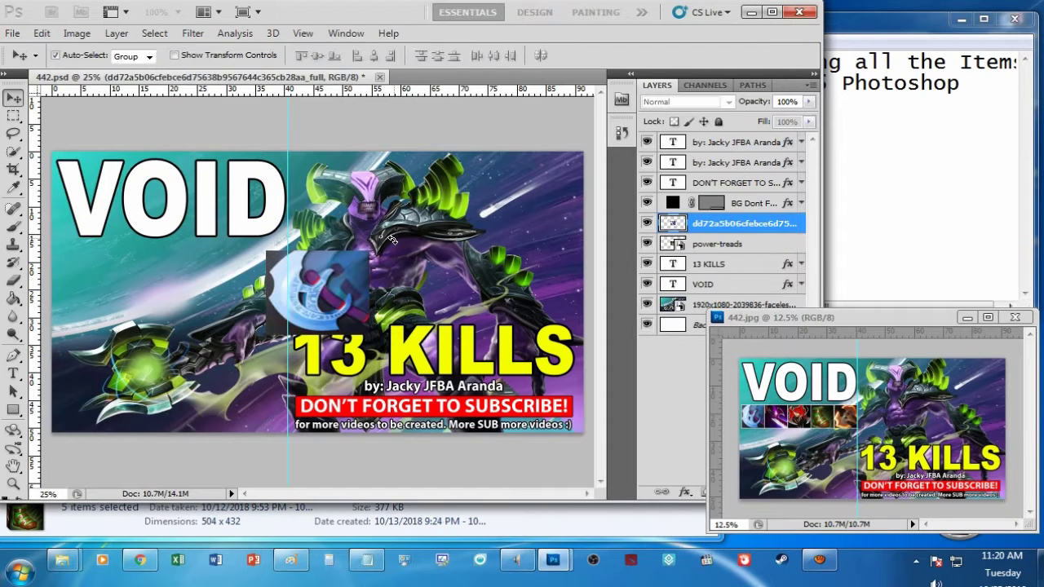
key("Return")
key("Return")
key("Return")
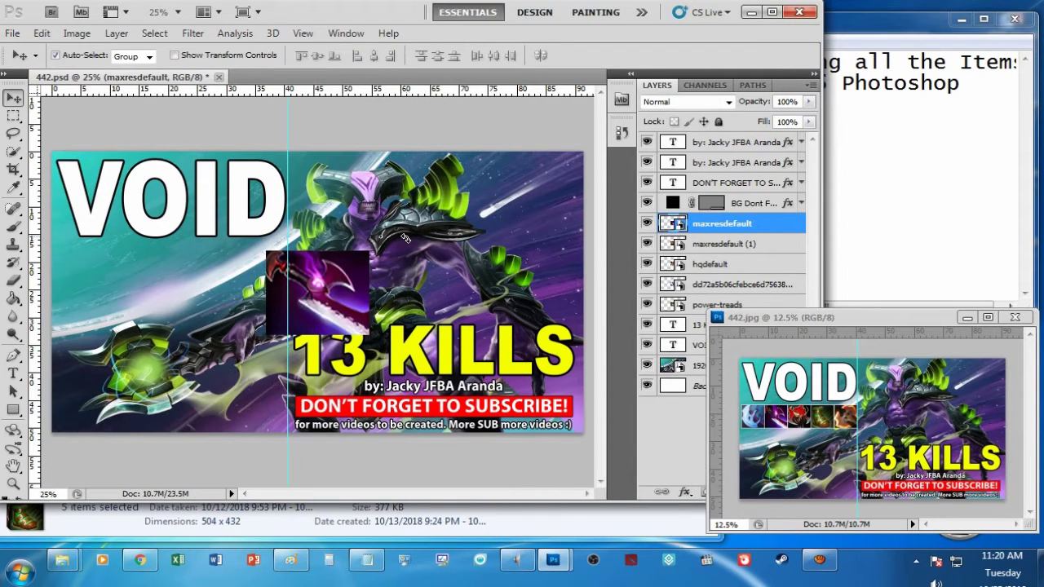
Step: Change the note to 'Select all the images by pressing V on the keyboard and'
left_click(873, 146)
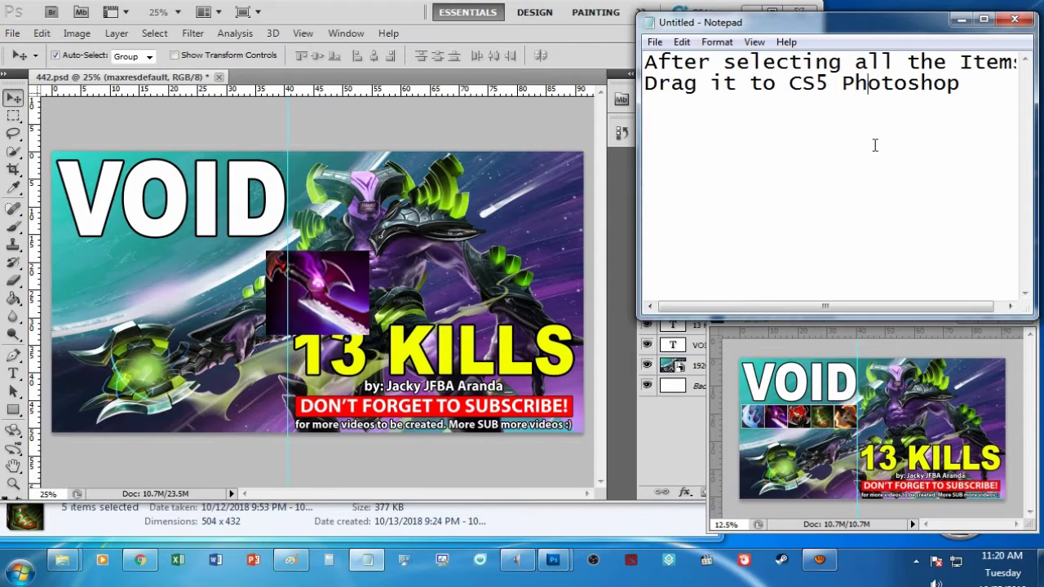
key("ctrl+a")
type("Select ")
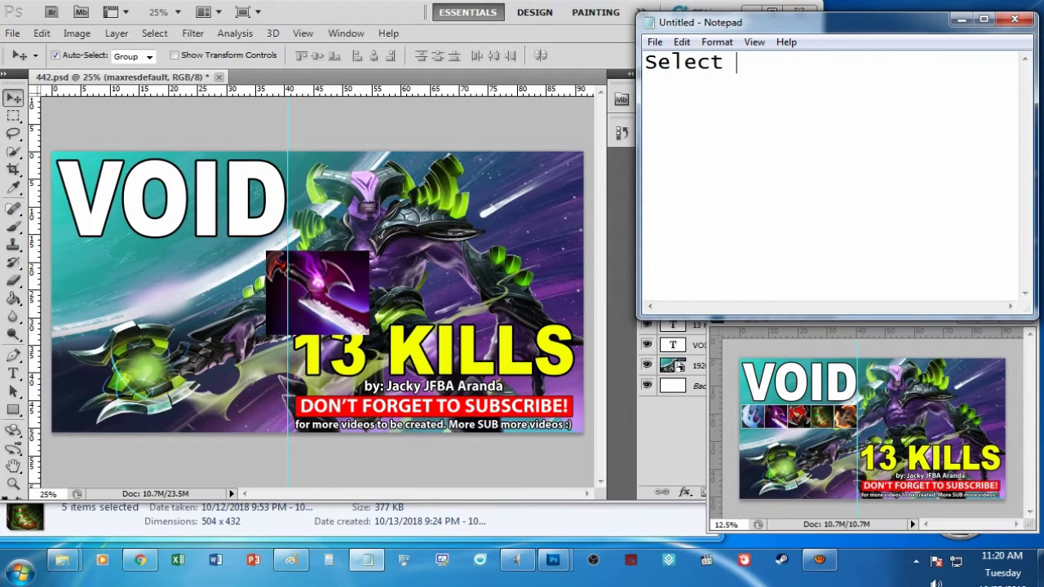
type("all the images ")
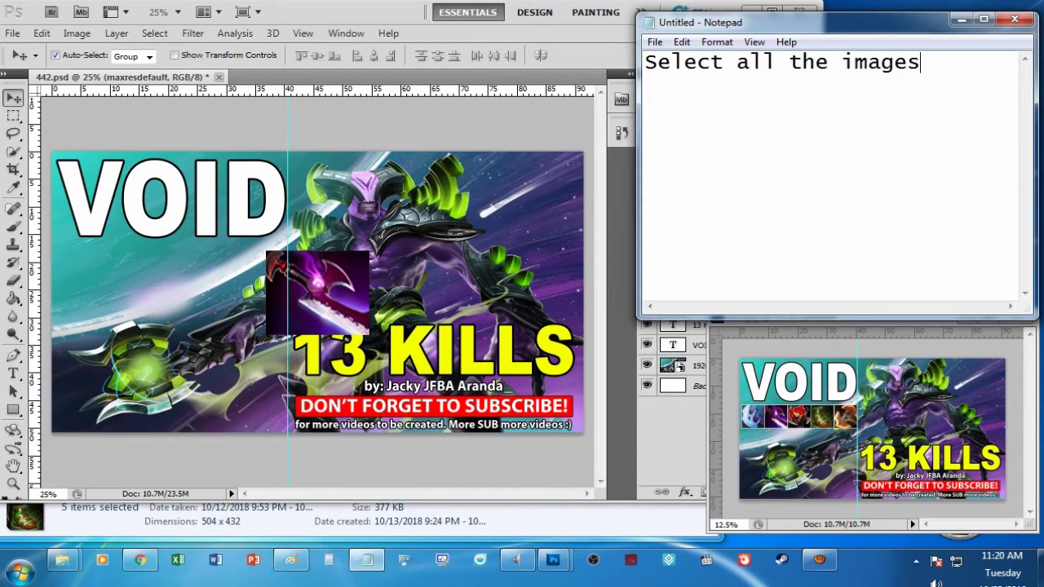
type("by ")
type("pressi")
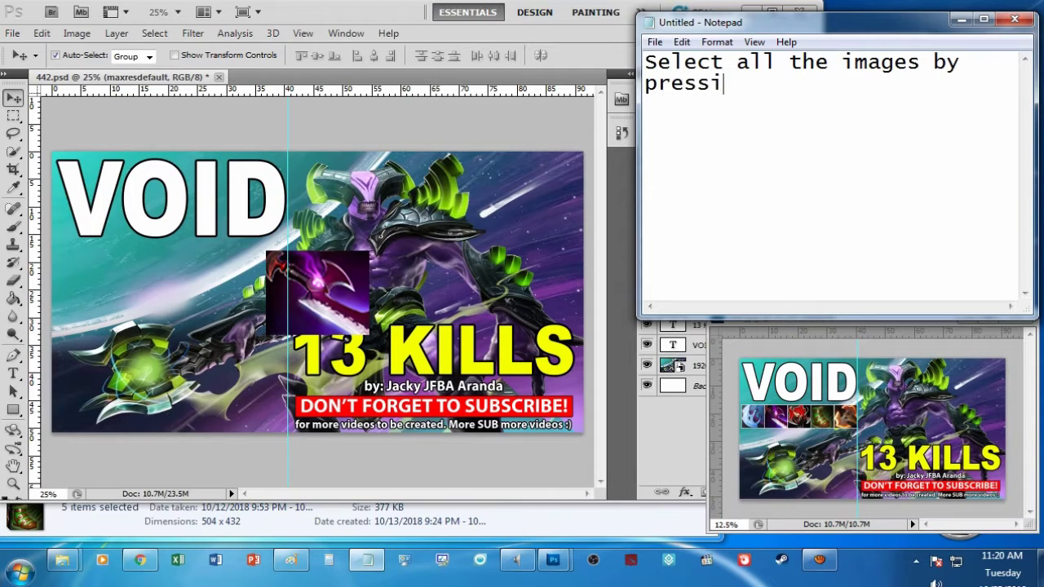
type("ng V on t")
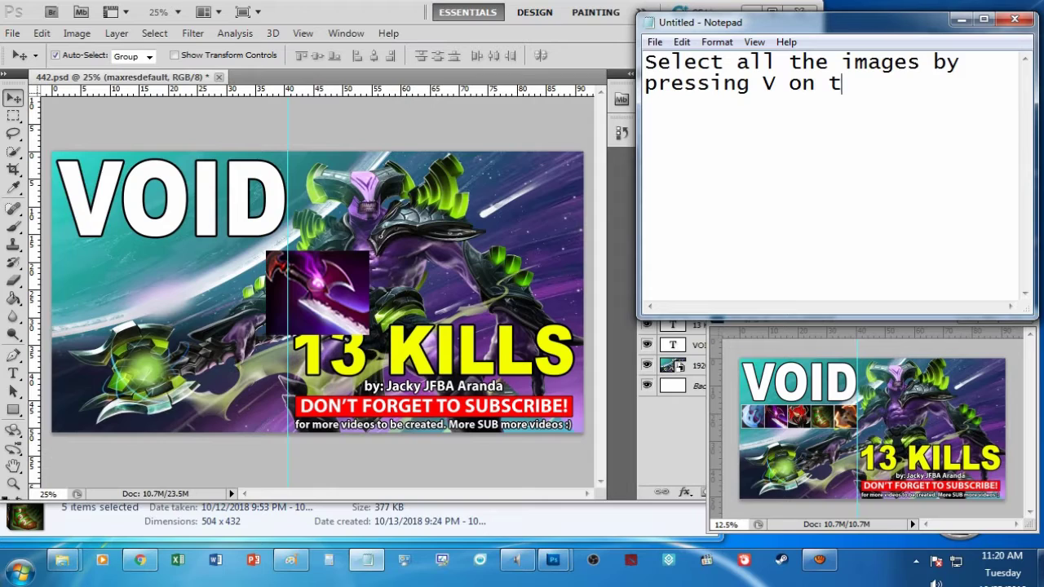
type("he keybo")
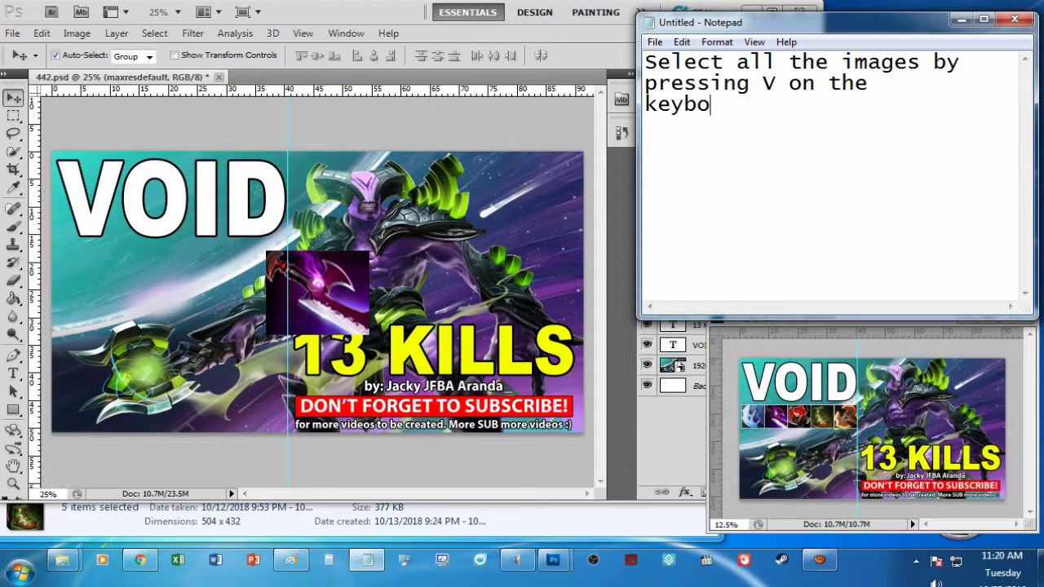
type("ard ")
type("and")
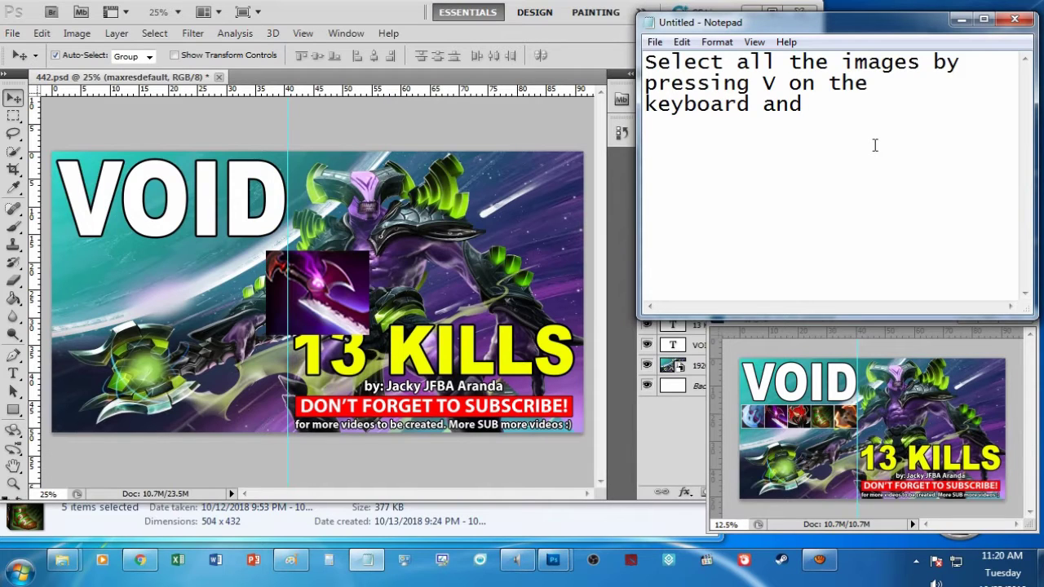
left_click(457, 212)
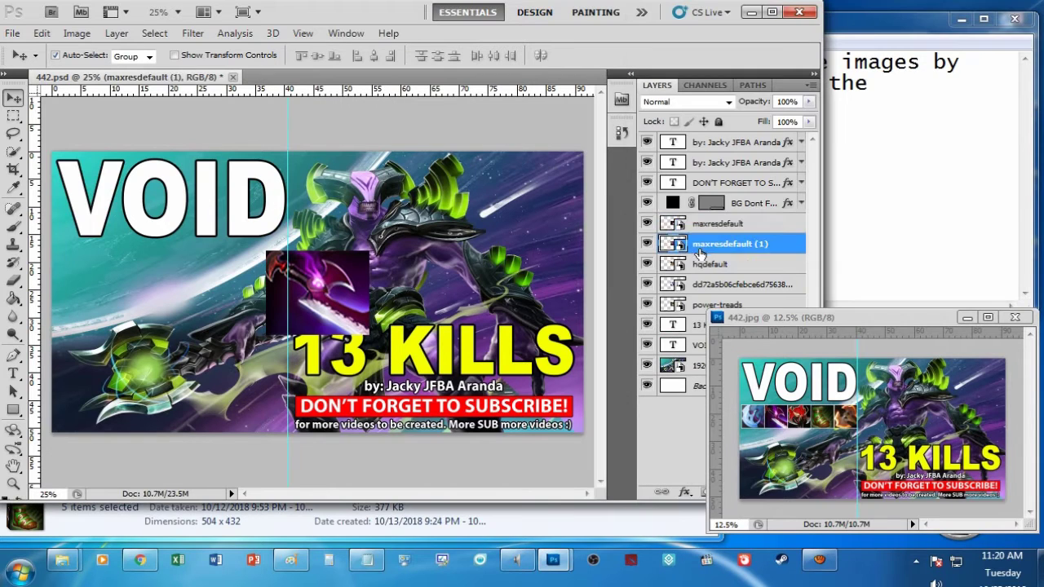
Step: Rewrite the note to say hold CTRL while pressing all the images on the right side of PhotoShop
key("ctrl+a")
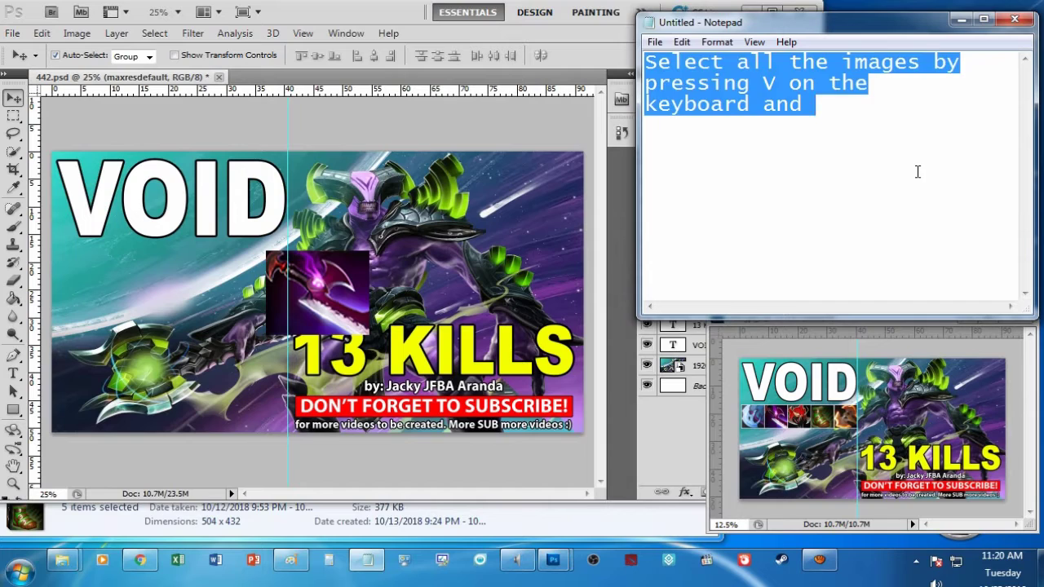
type("then hold")
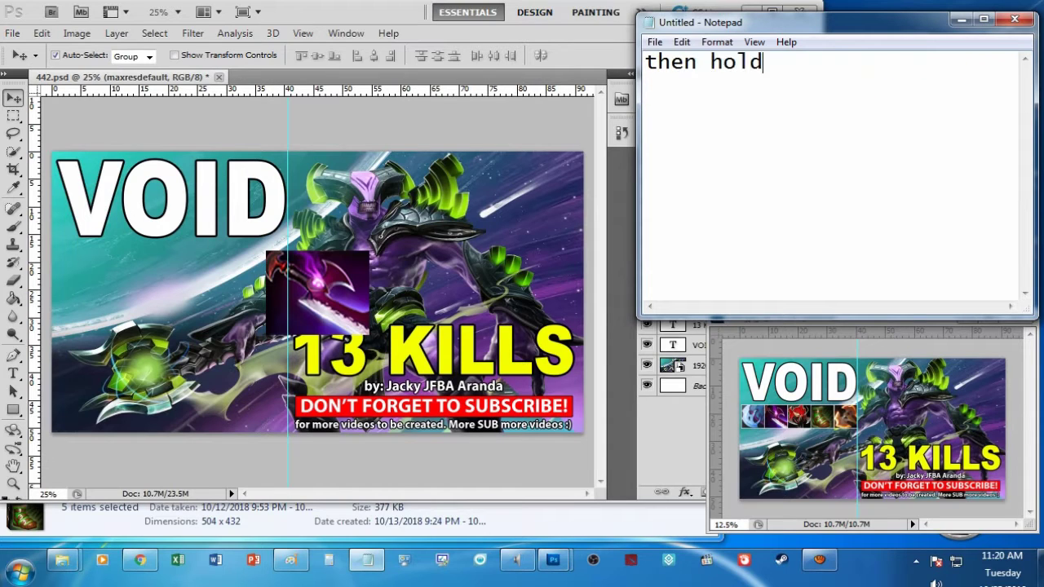
type(" CTRL")
type(" while")
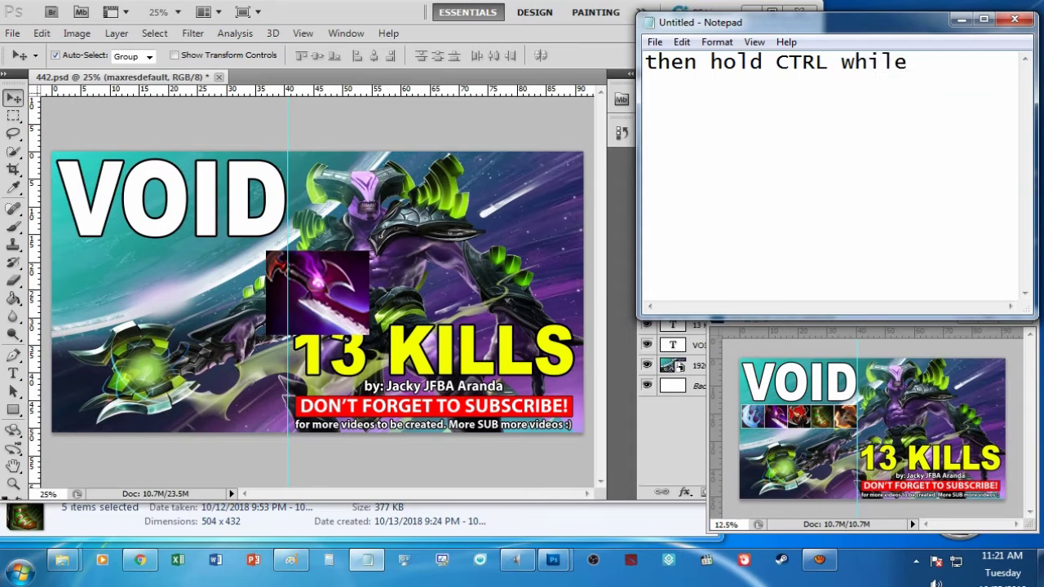
type("ssi")
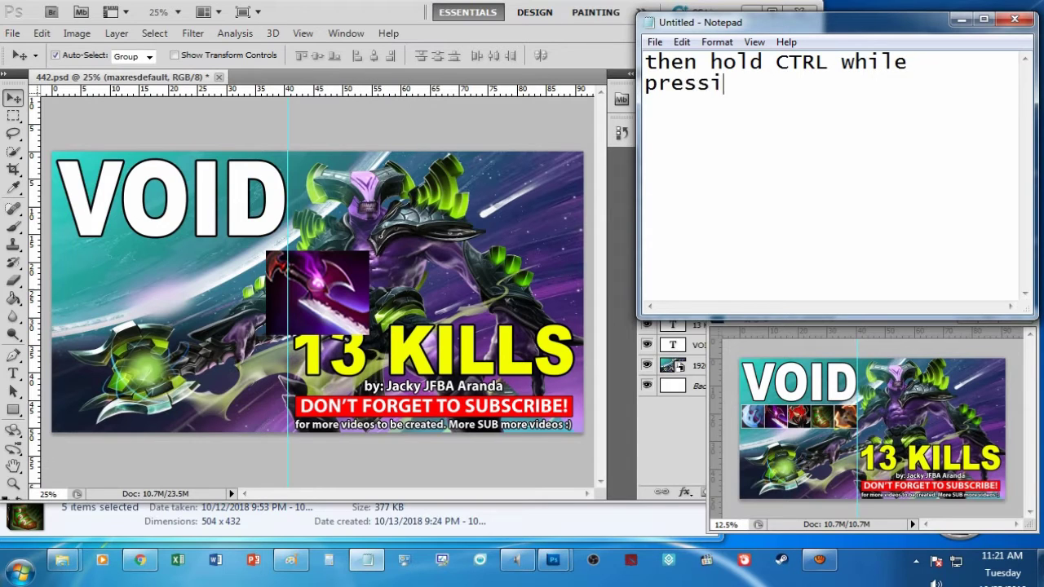
type("ng all the ")
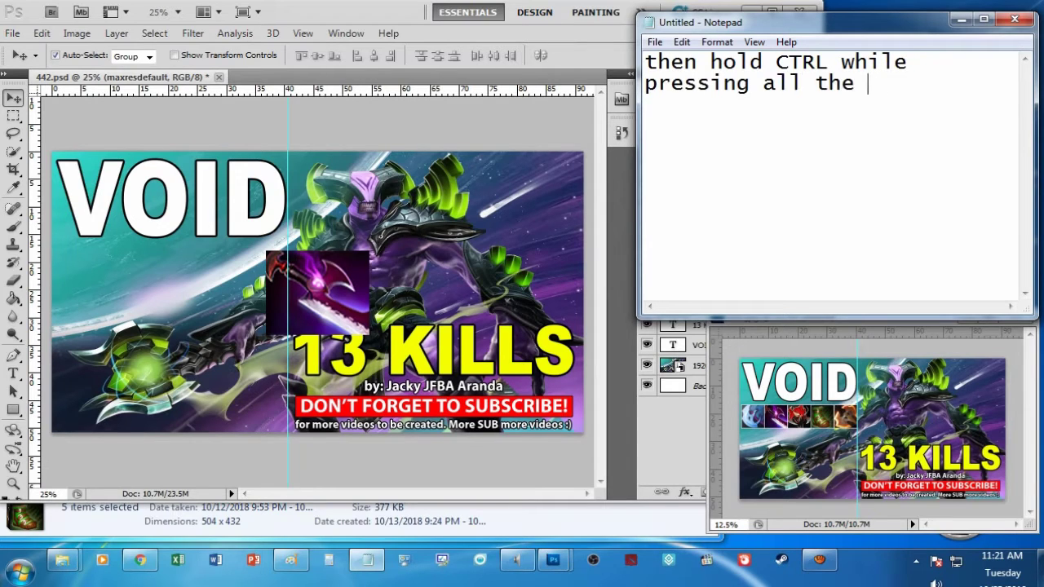
type("images on th")
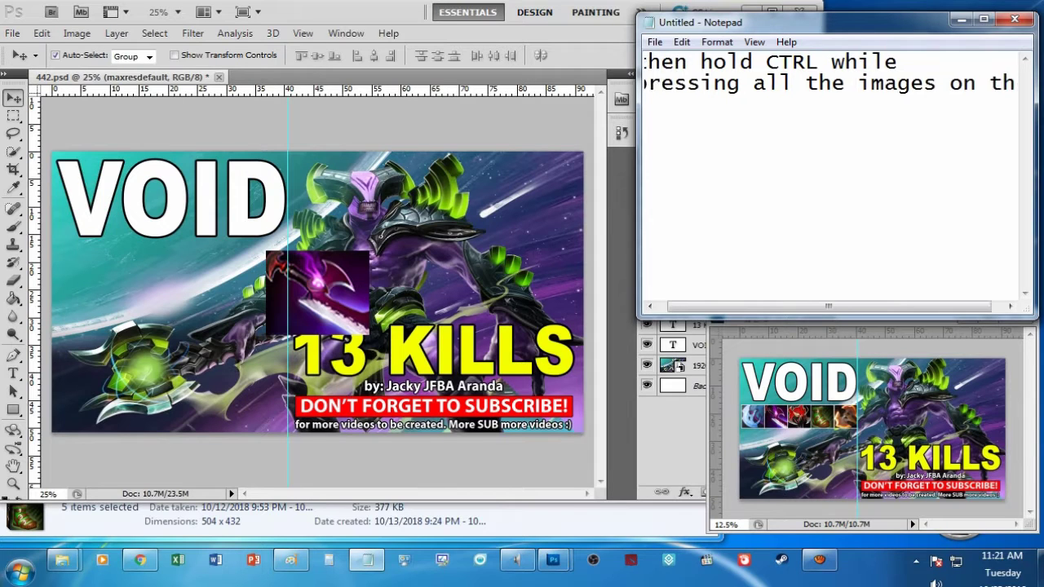
type("e right")
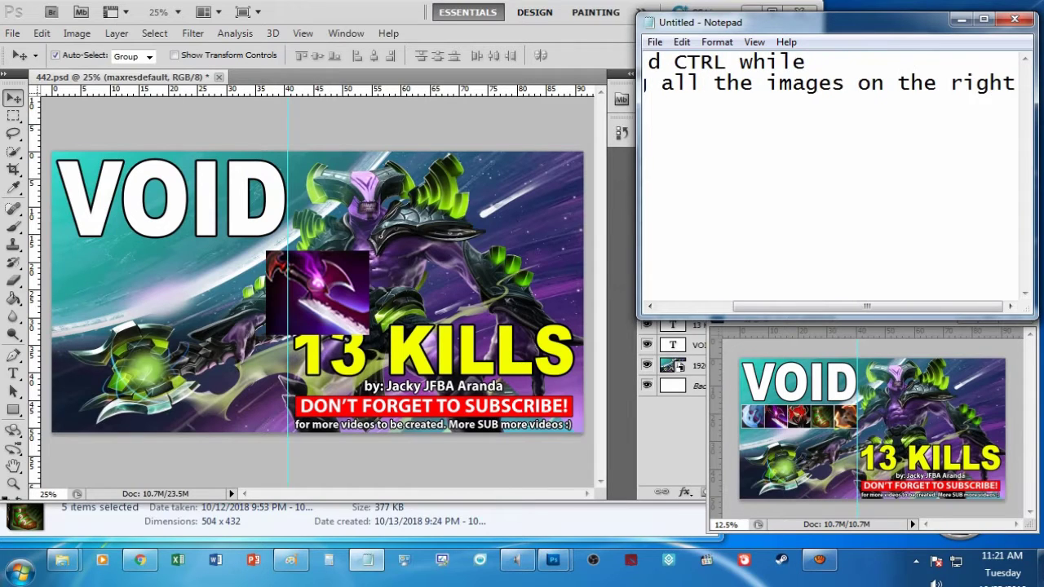
left_click(899, 92)
key("Return")
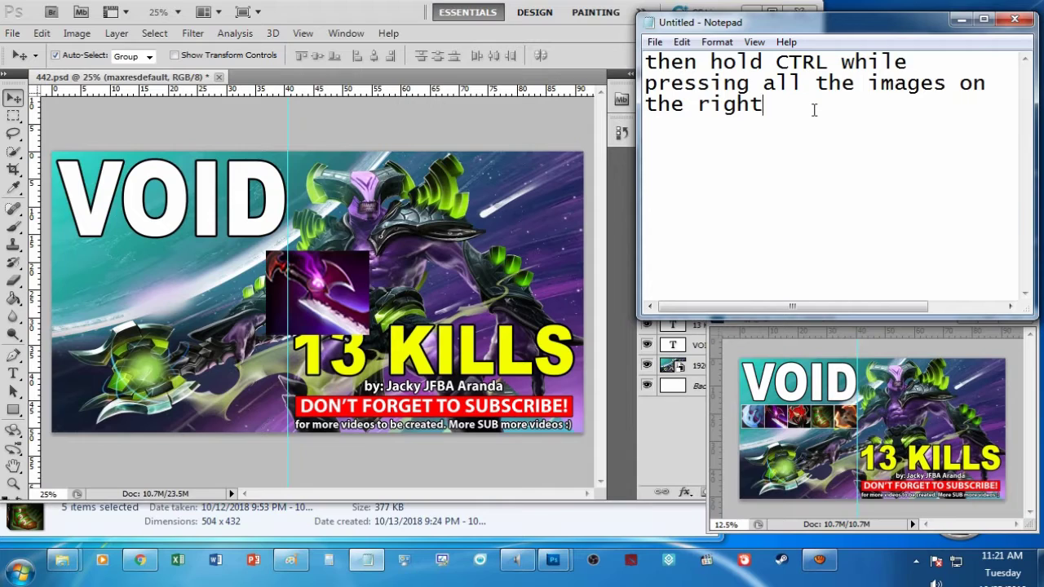
type(" side of ")
type("PhotoSho")
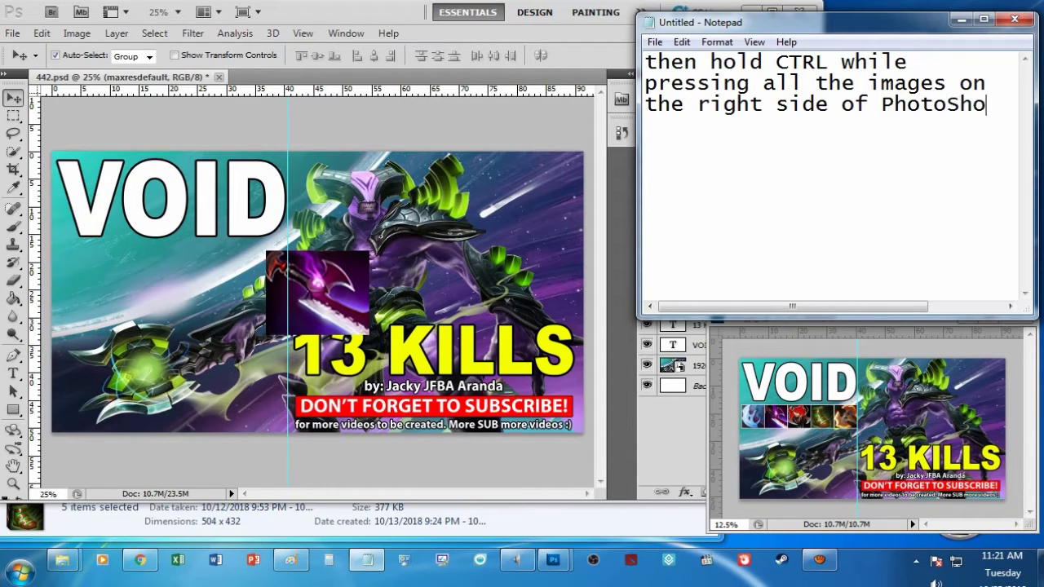
type("p")
left_click(435, 162)
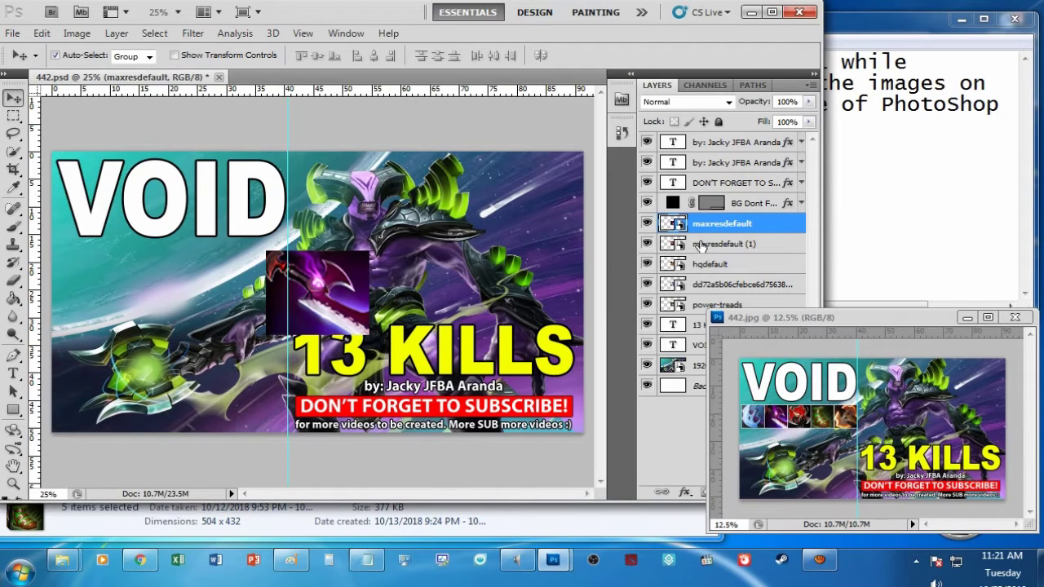
Step: Select the item image layers and move them together, confirming the transform
left_click(701, 244, "shift")
left_click(706, 264, "shift")
left_click(706, 284, "shift")
left_click(706, 304, "shift")
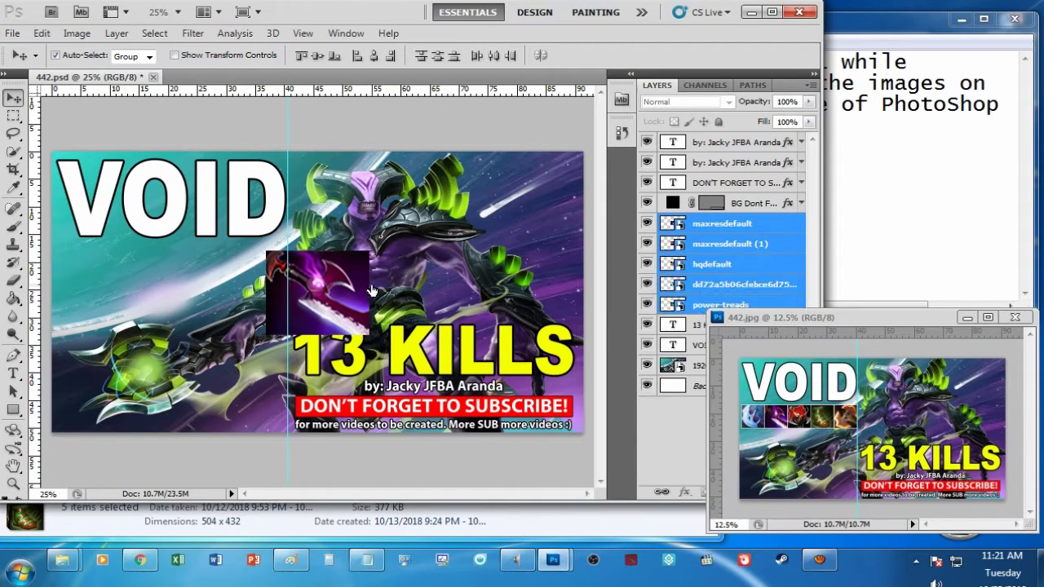
mouse_move(323, 303)
left_mouse_down()
mouse_move(359, 305)
mouse_move(360, 272)
mouse_move(196, 316)
mouse_move(131, 313)
mouse_move(117, 302)
left_mouse_up()
key("ctrl+t")
key("Return")
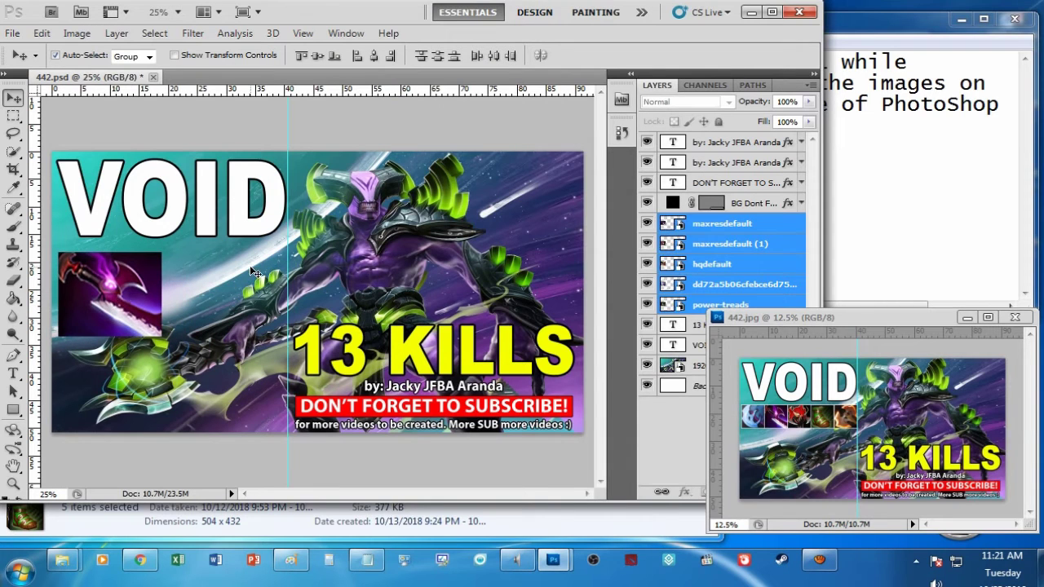
Step: Move the 442.jpg preview aside and reselect layers in 442.psd
left_click(253, 271)
left_click(406, 342)
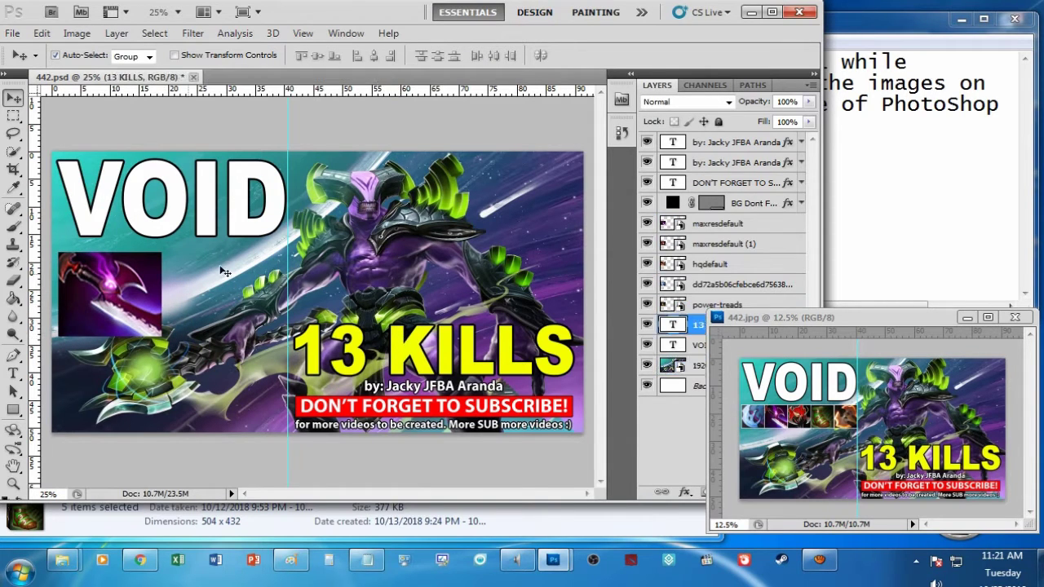
left_click(225, 271)
left_click_drag(766, 317, 852, 328)
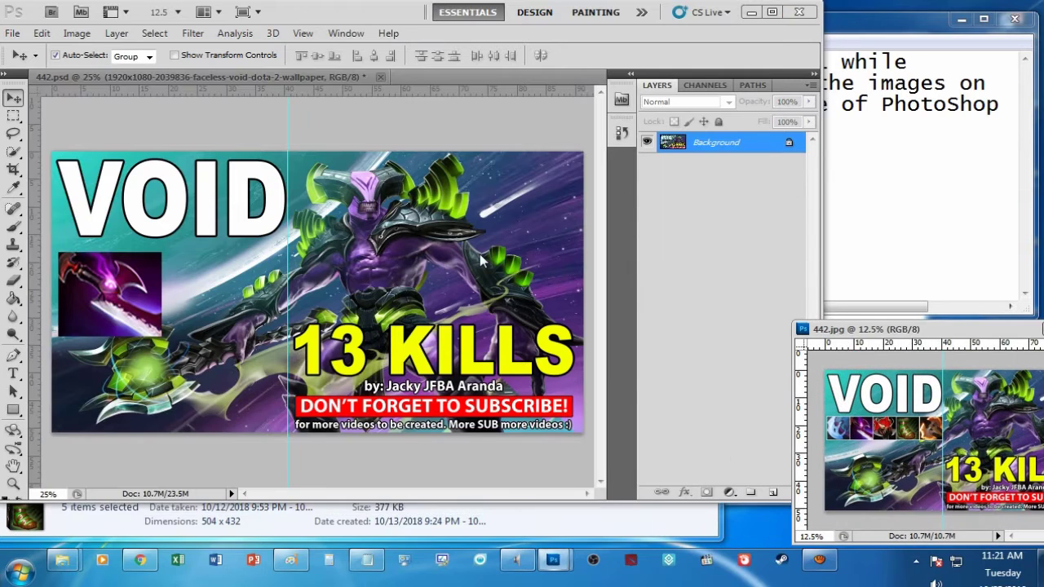
left_click(530, 245)
left_click(411, 354)
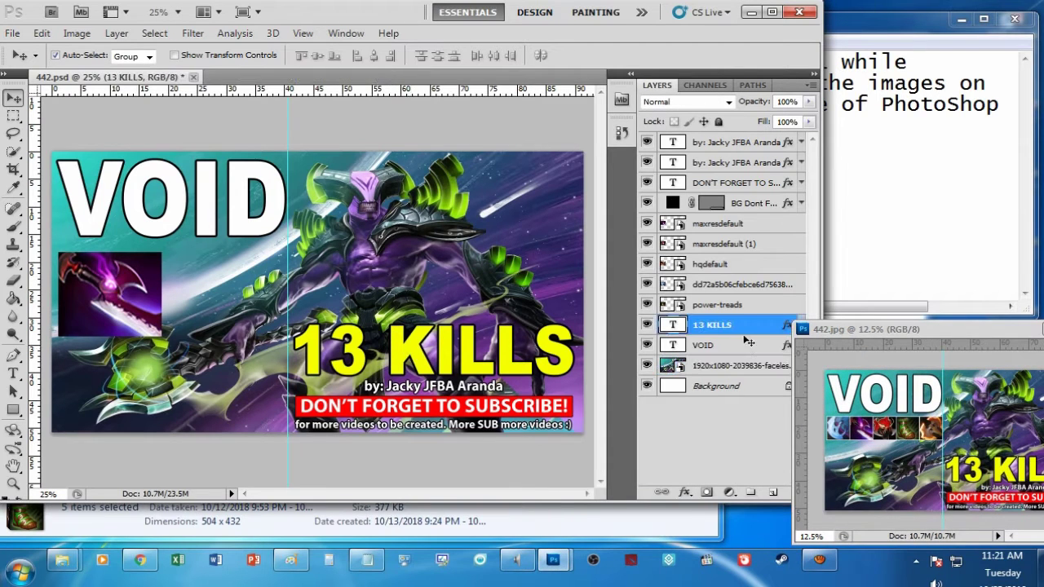
Step: Drag the purple sword, red hero, orange axe, boots and blue axe images into their row slots
left_click_drag(114, 302, 214, 300)
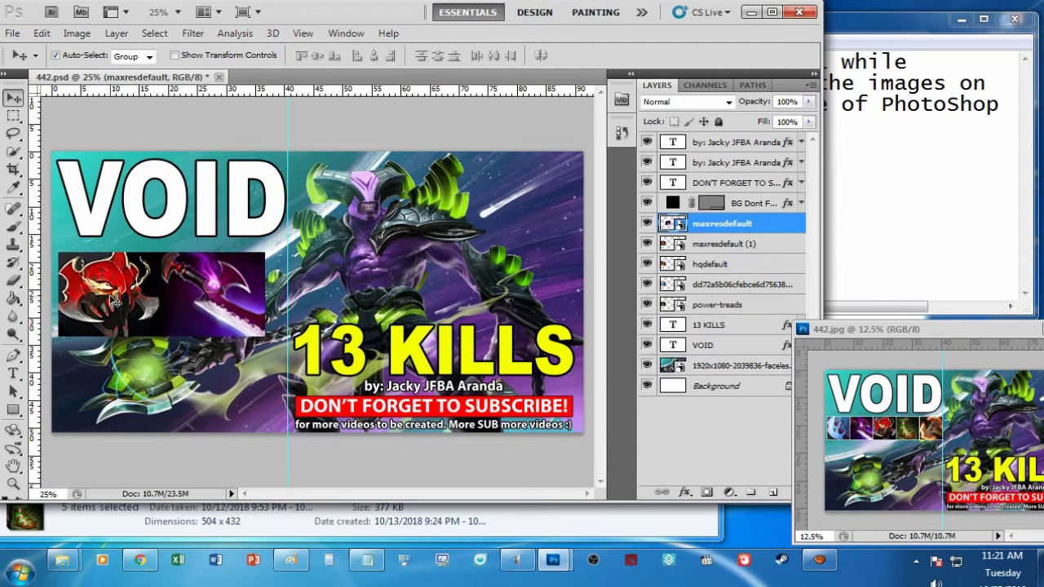
left_click_drag(115, 302, 322, 298)
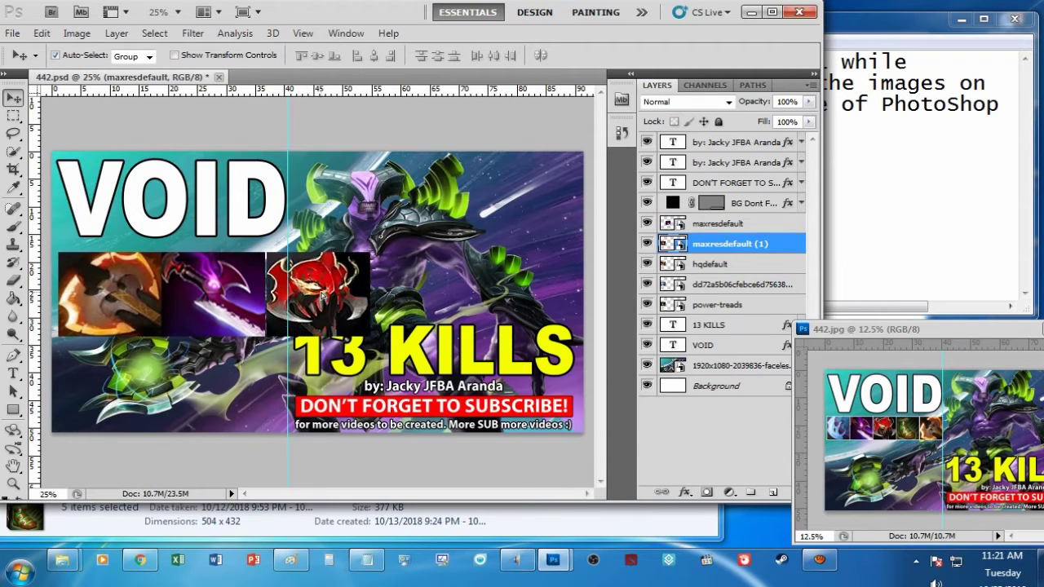
mouse_move(127, 294)
left_mouse_down()
mouse_move(479, 282)
mouse_move(439, 284)
left_mouse_up()
left_click(121, 293)
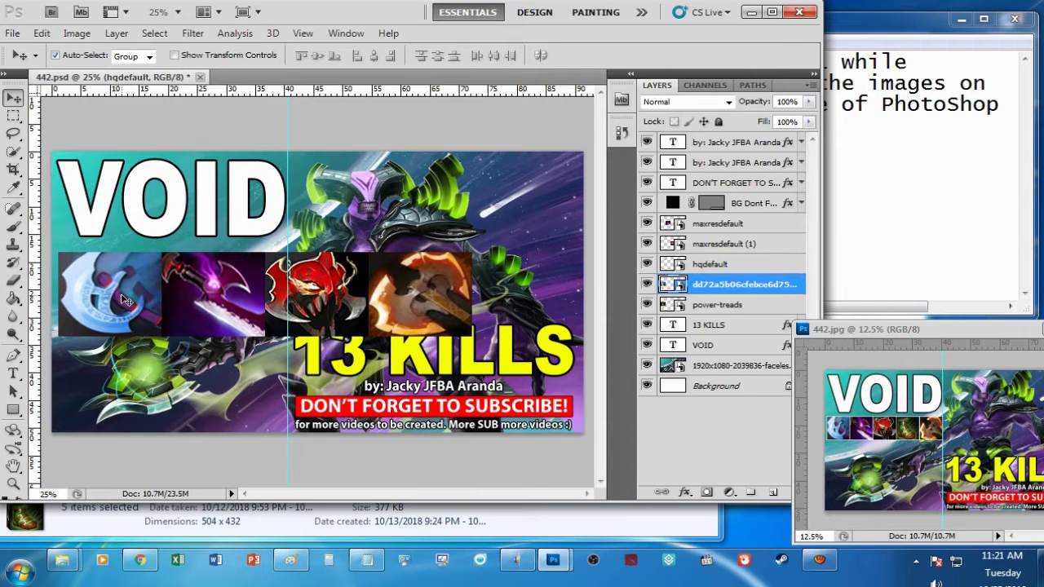
left_click_drag(121, 294, 121, 375)
mouse_move(104, 281)
left_mouse_down()
mouse_move(447, 316)
mouse_move(567, 314)
left_mouse_up()
left_click_drag(440, 310, 403, 278)
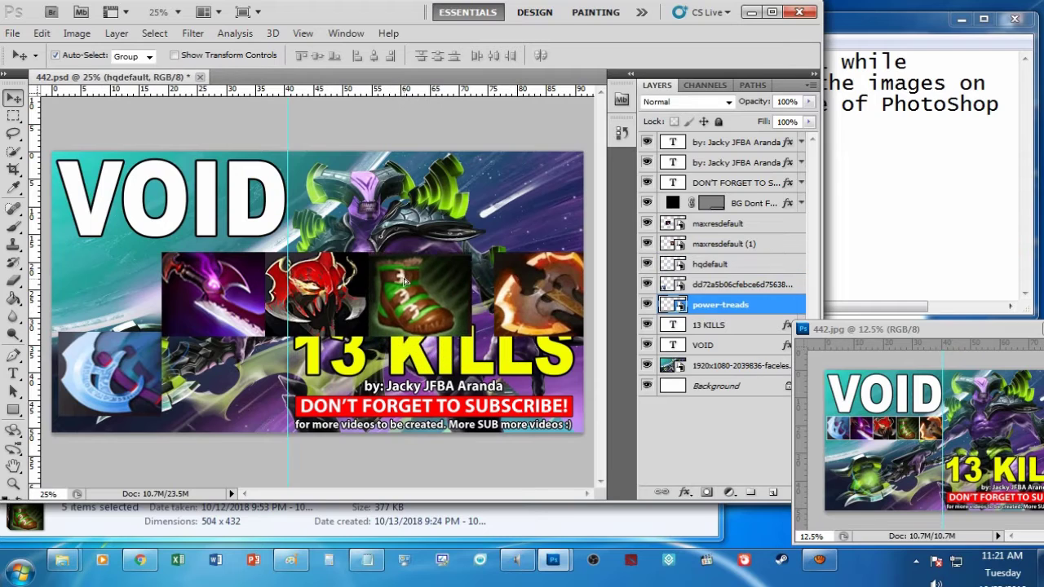
left_click_drag(479, 281, 471, 281)
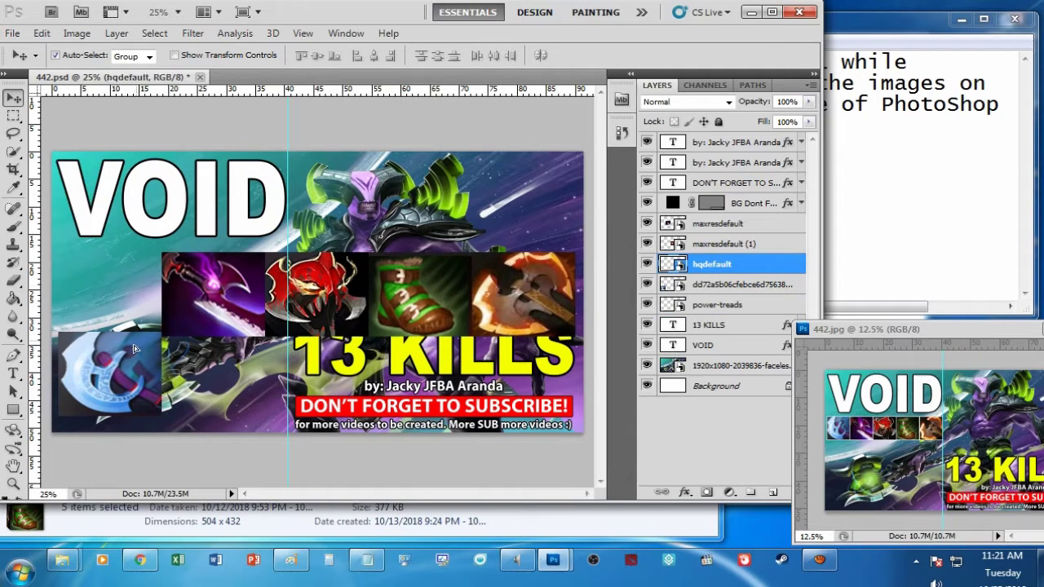
left_click_drag(136, 349, 133, 266)
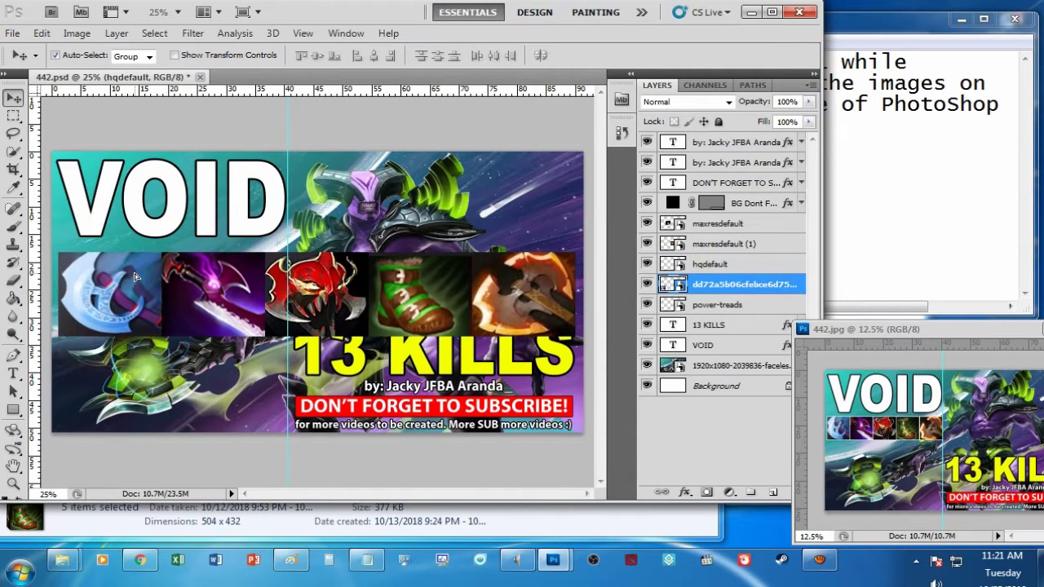
Step: Change the note to 'Put a stroke on every image', then start a 'Follw m' note
left_click(886, 166)
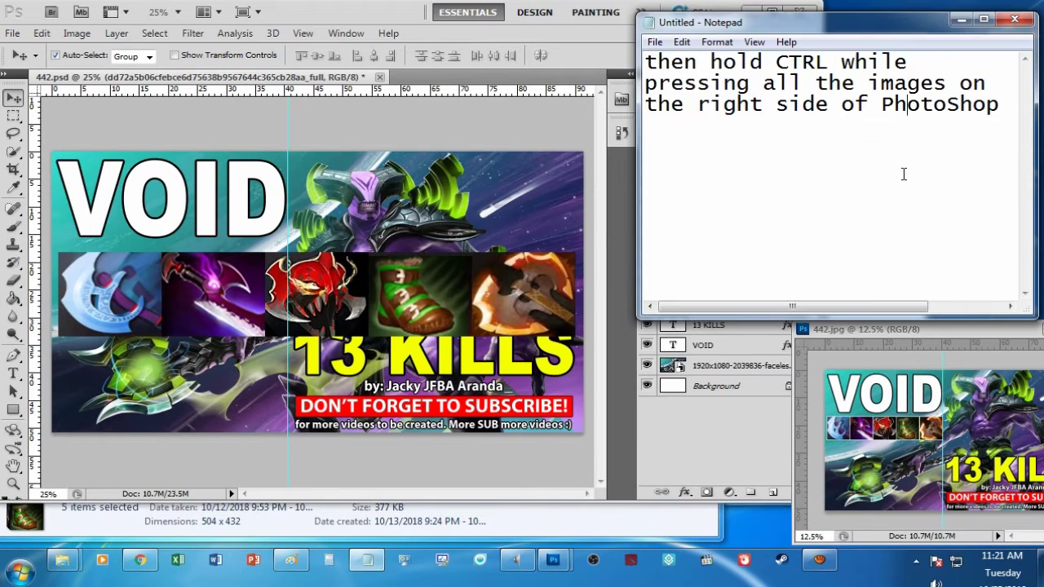
key("ctrl+a")
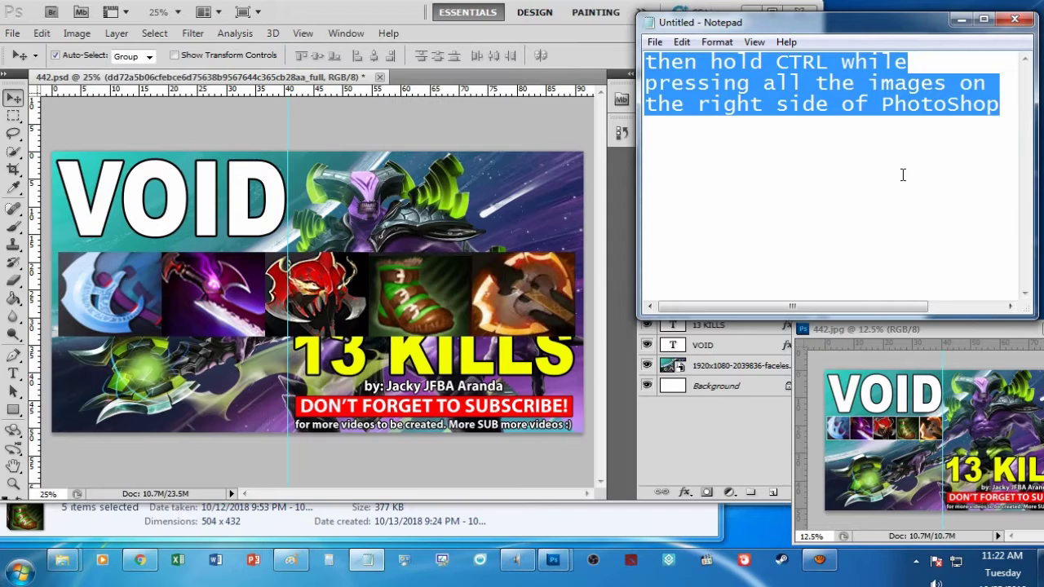
type("Put a s")
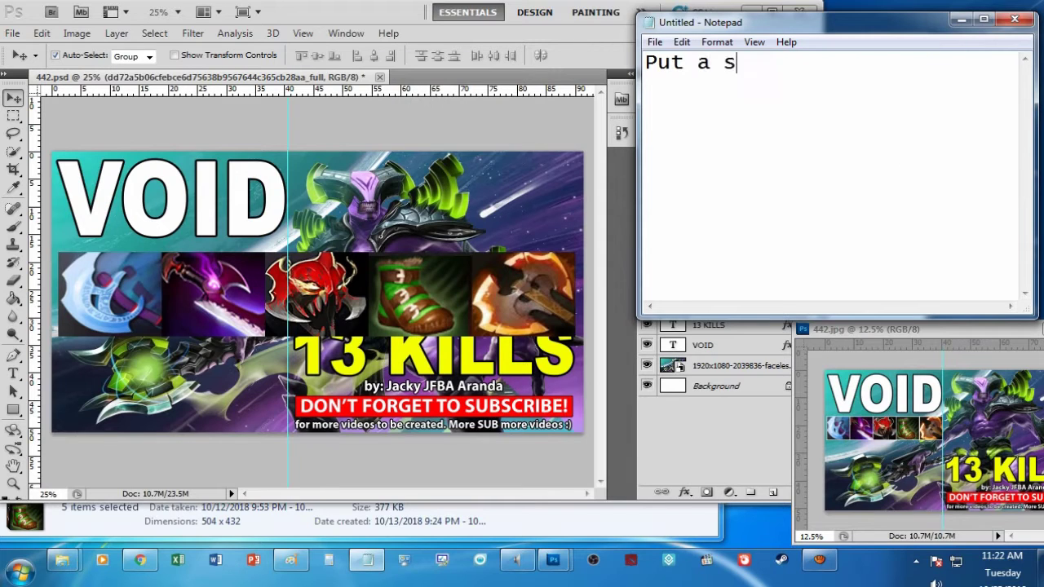
type("troke")
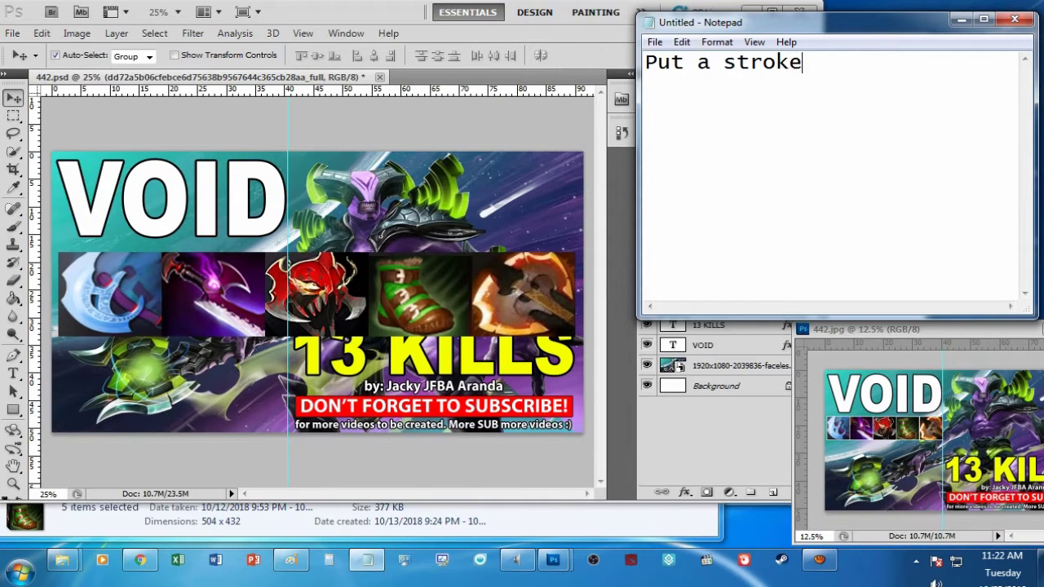
type(" on ")
type("every ")
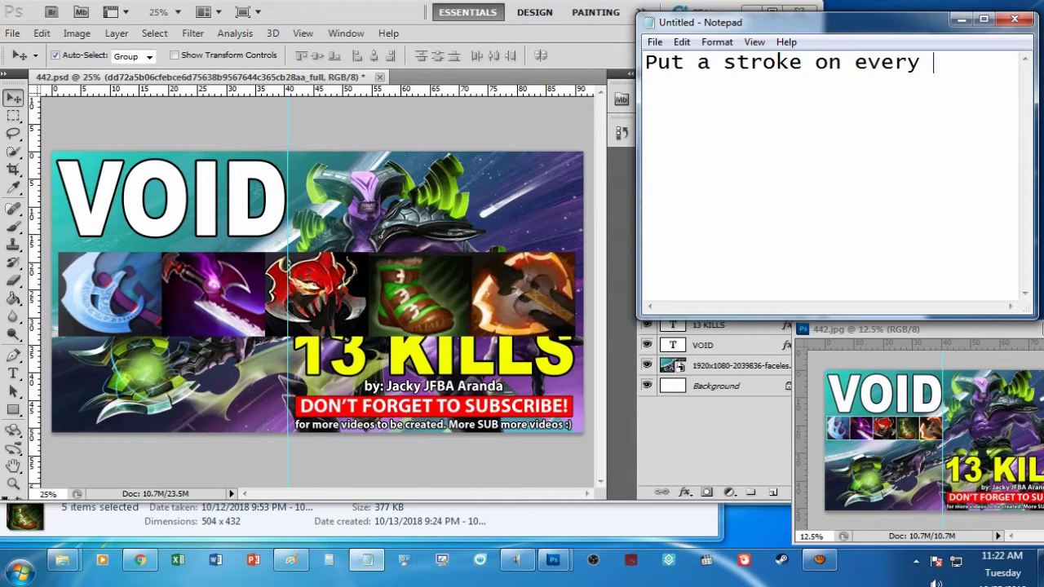
type("images")
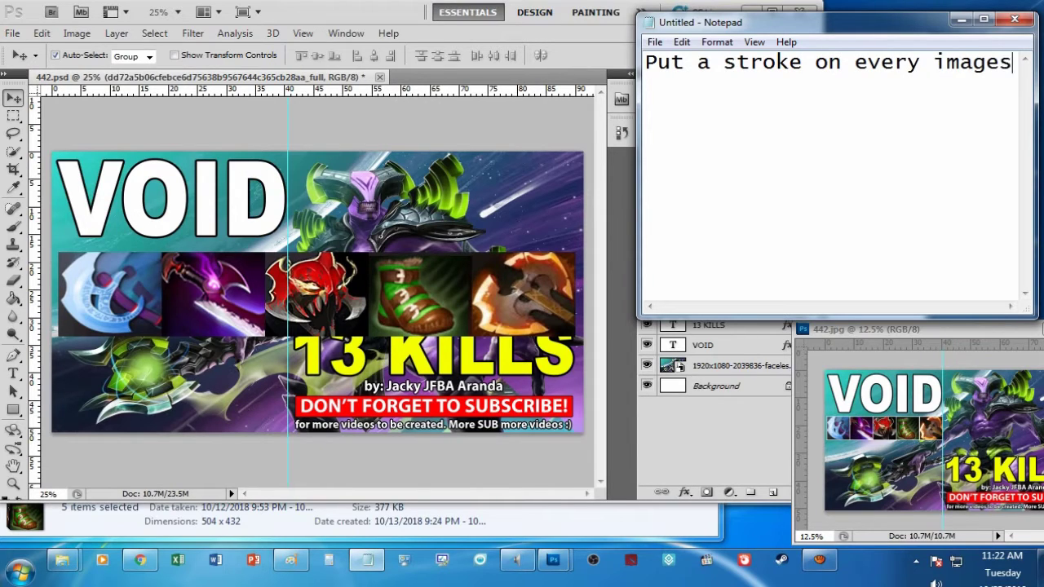
key("ctrl+a")
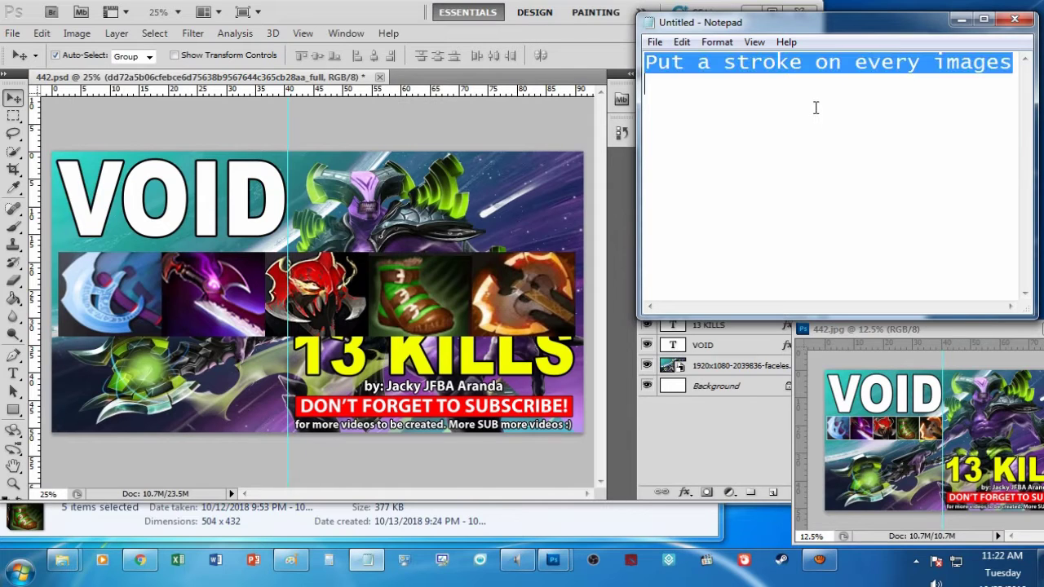
type("Follw me")
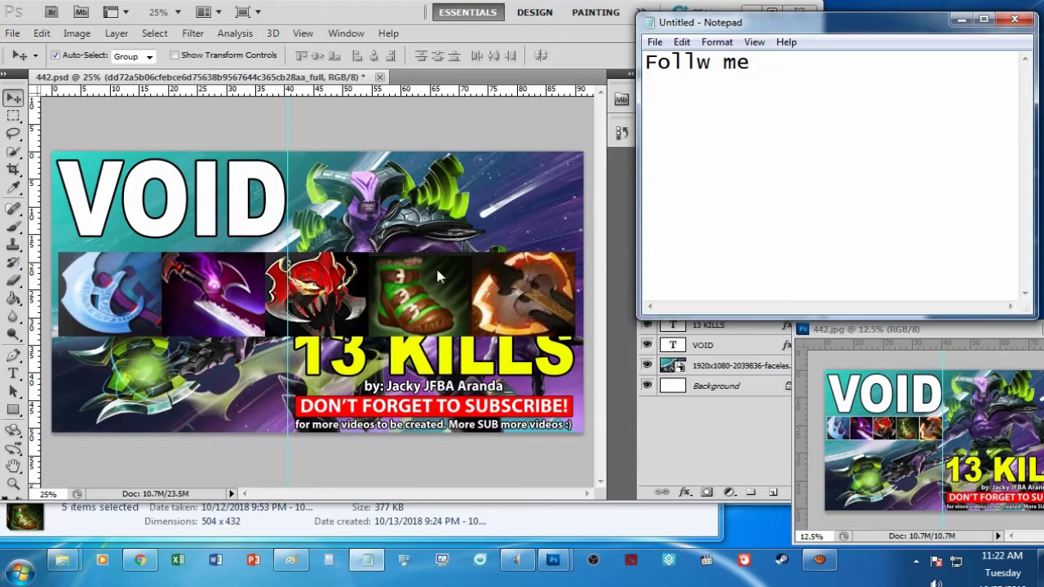
Step: Replace the note with 'Select the images and then'
left_click(435, 265)
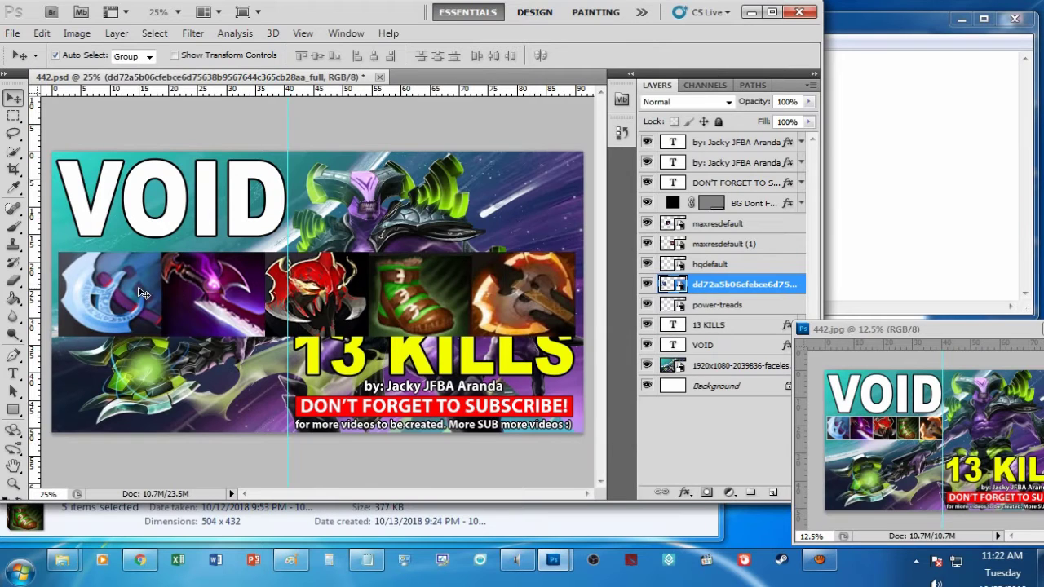
left_click(894, 186)
key("ctrl+a")
type("S")
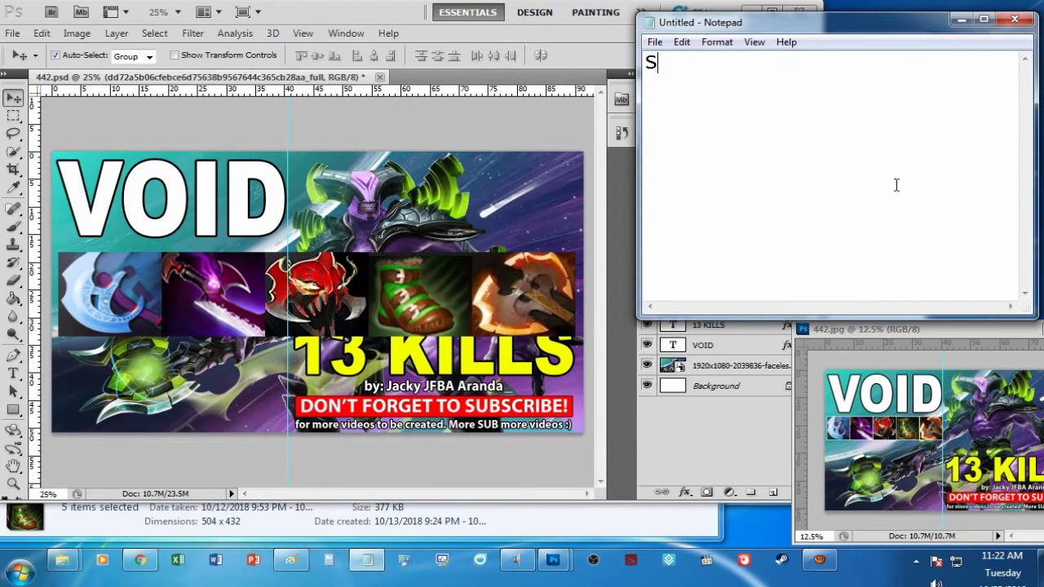
type("elect the")
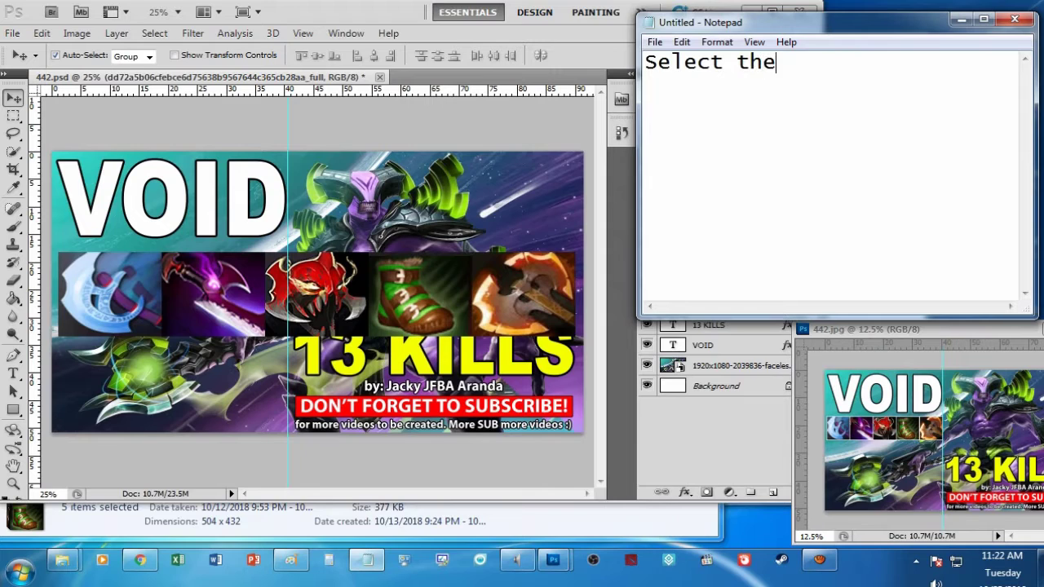
type(" images and t")
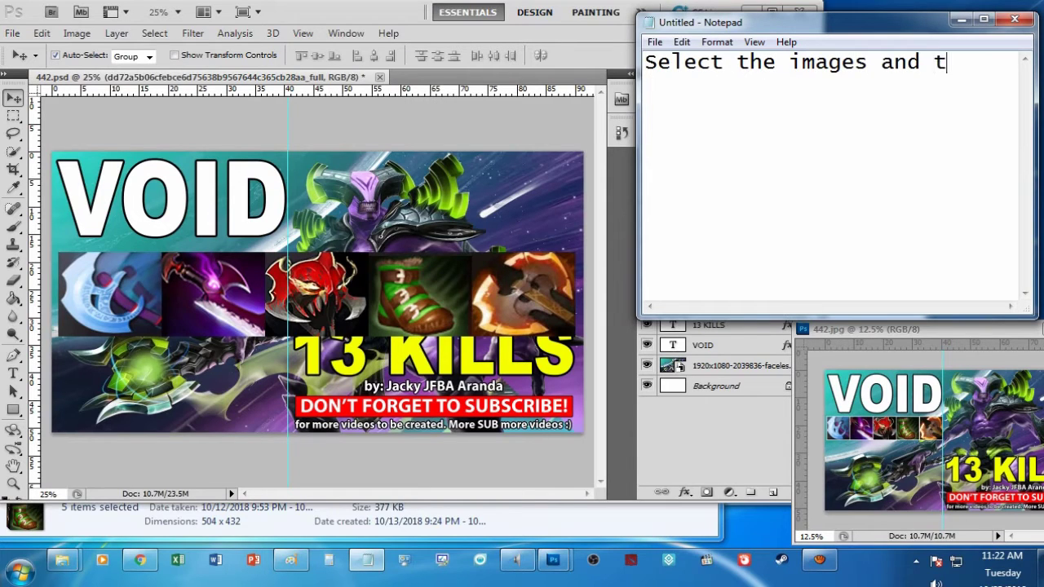
type("hen")
Step: Add a Stroke effect to the blue axe layer with size 10 px
left_click(211, 287)
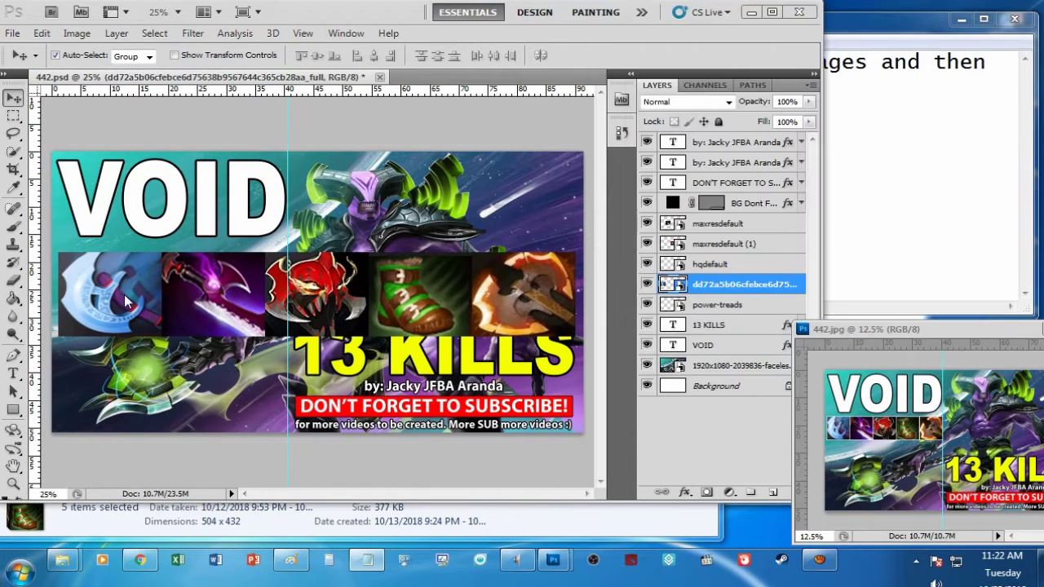
left_click(684, 493)
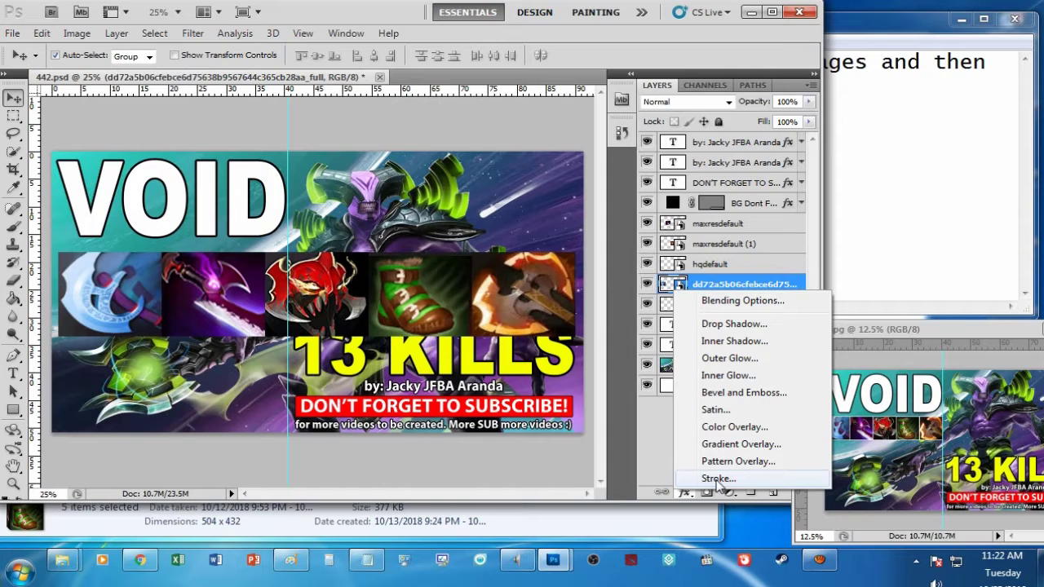
left_click(717, 478)
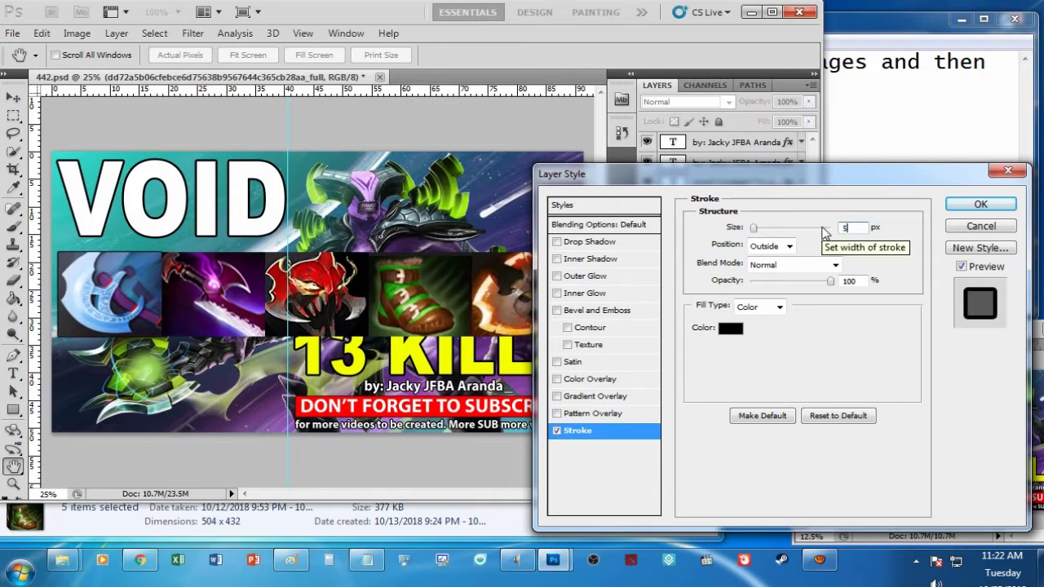
type("5")
left_click_drag(854, 229, 820, 225)
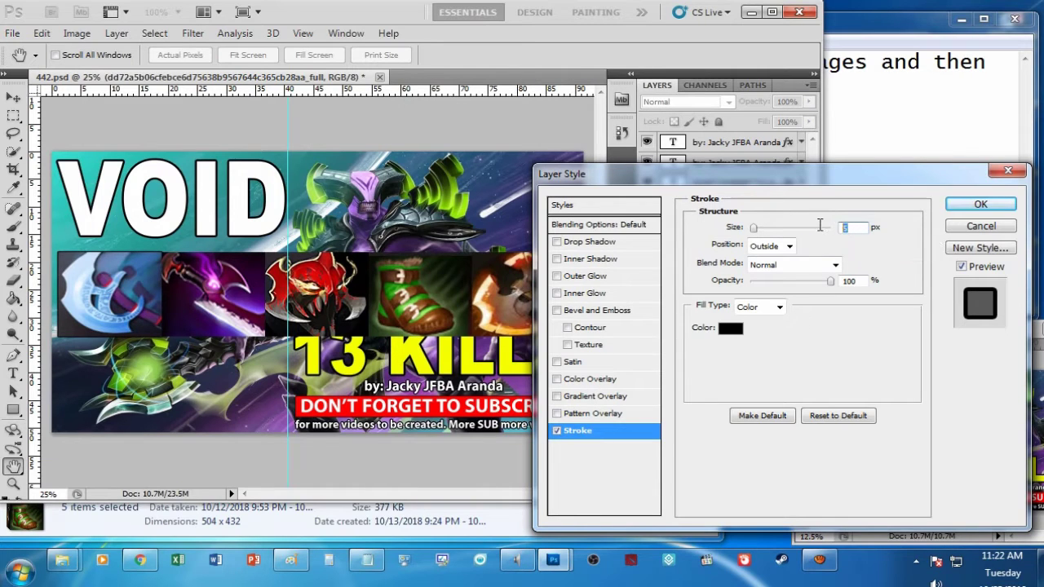
left_click_drag(791, 172, 581, 144)
type("1")
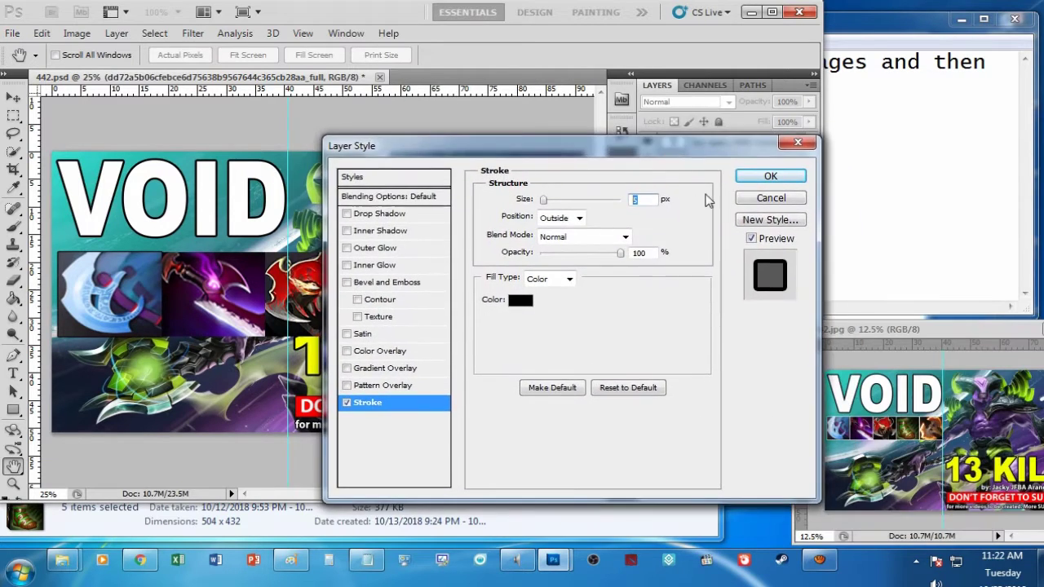
type("0")
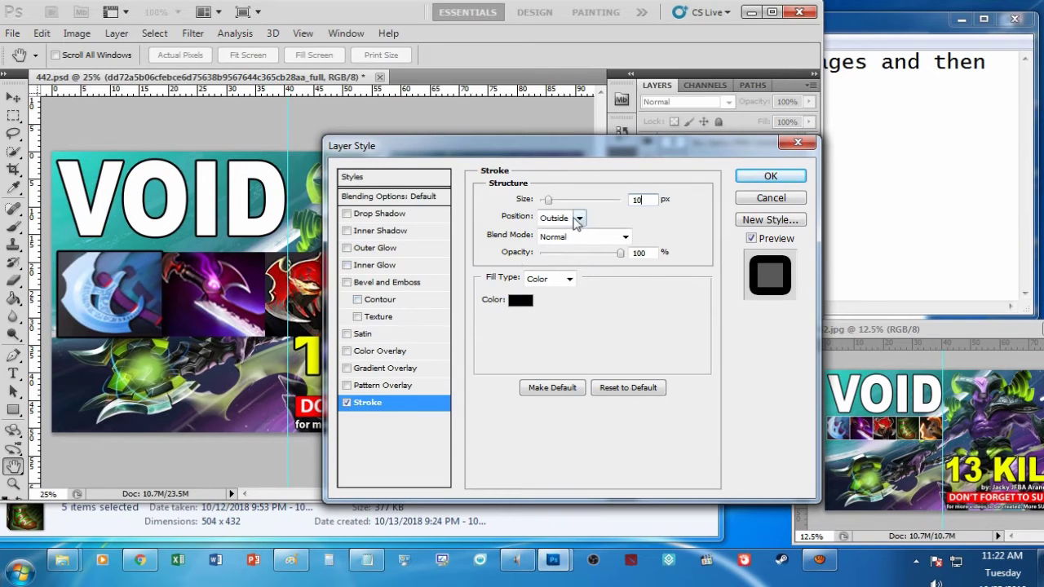
Step: Set the stroke position to Inside and the stroke colour to white
left_click(575, 217)
left_click(559, 235)
left_click(520, 300)
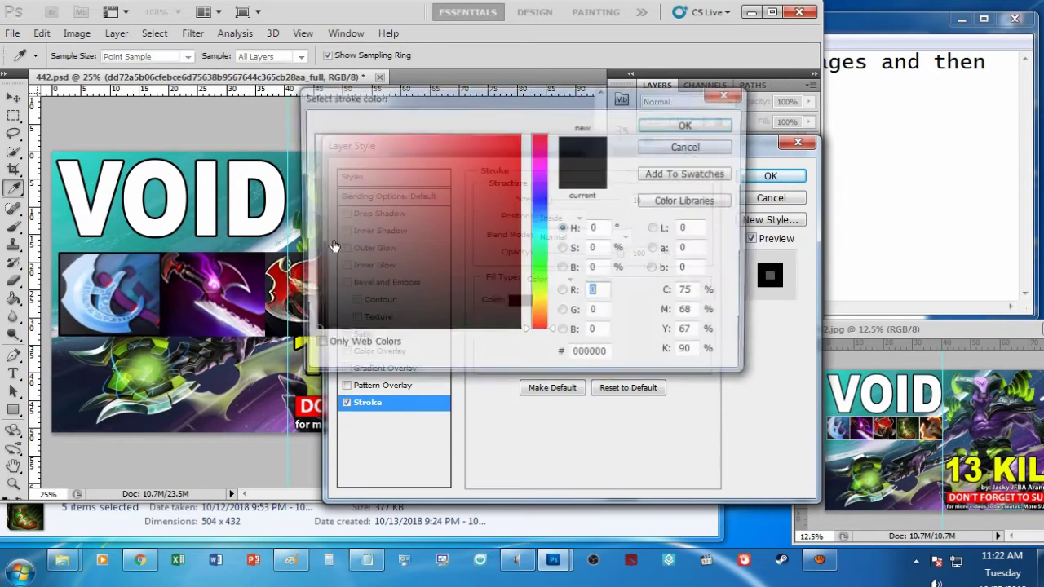
left_click(342, 164)
left_click_drag(343, 164, 263, 111)
key("Return")
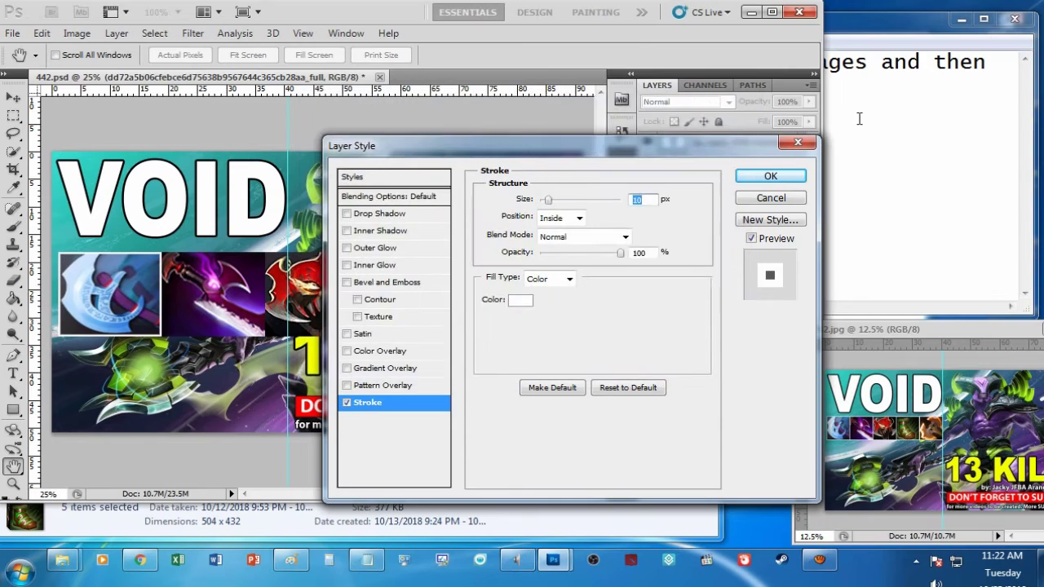
Step: Change the note to 'Follow my mouse to guide you' and return to the stroke settings
left_click(858, 118)
key("ctrl+a")
type("Follo")
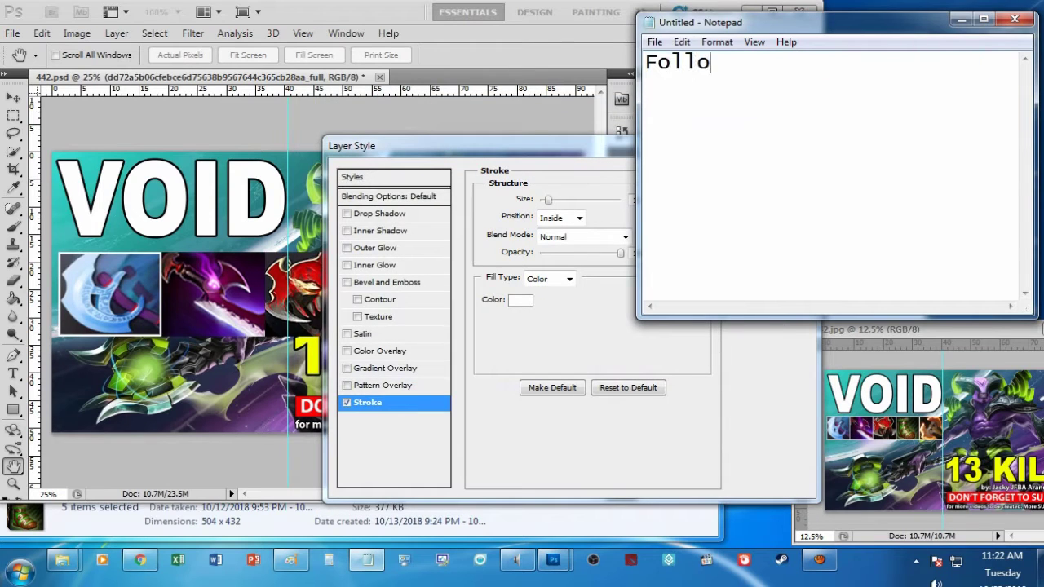
type("w my ")
type("mouse to g")
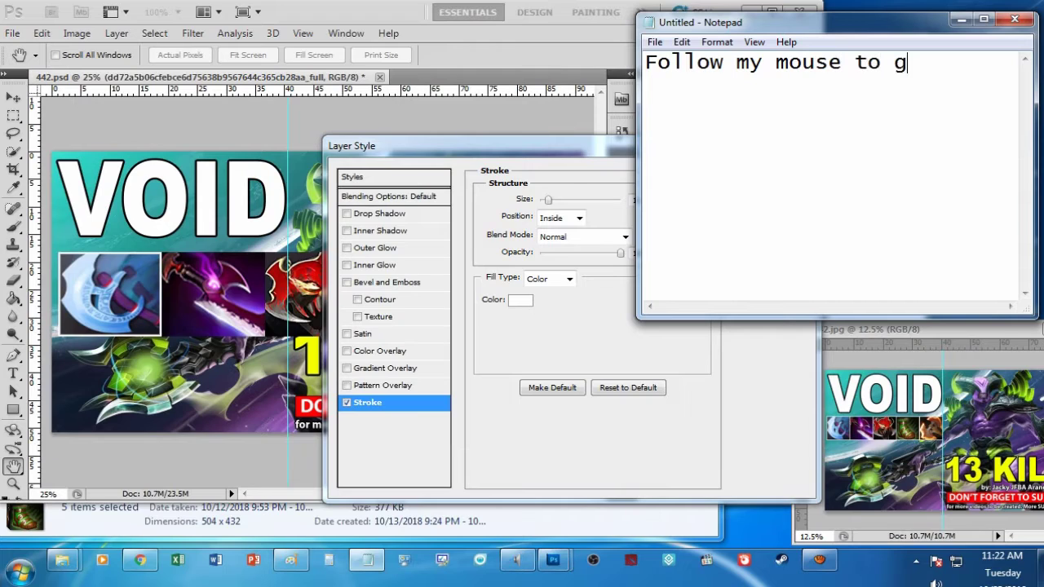
type("uide ")
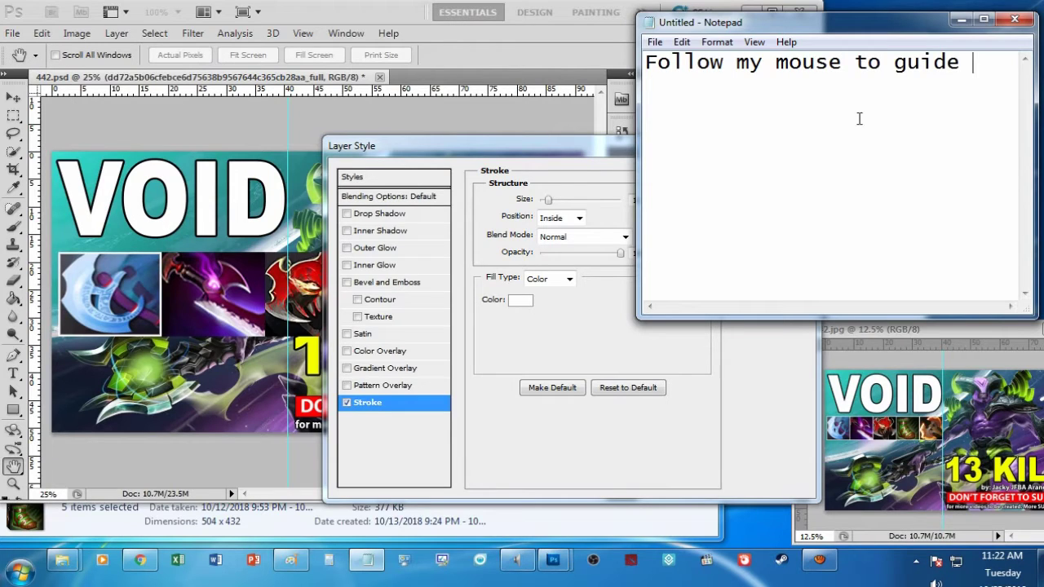
type("you")
left_click(463, 155)
Step: Apply the axe's stroke, then give the purple blade image a 10 px white inside stroke
left_click(778, 176)
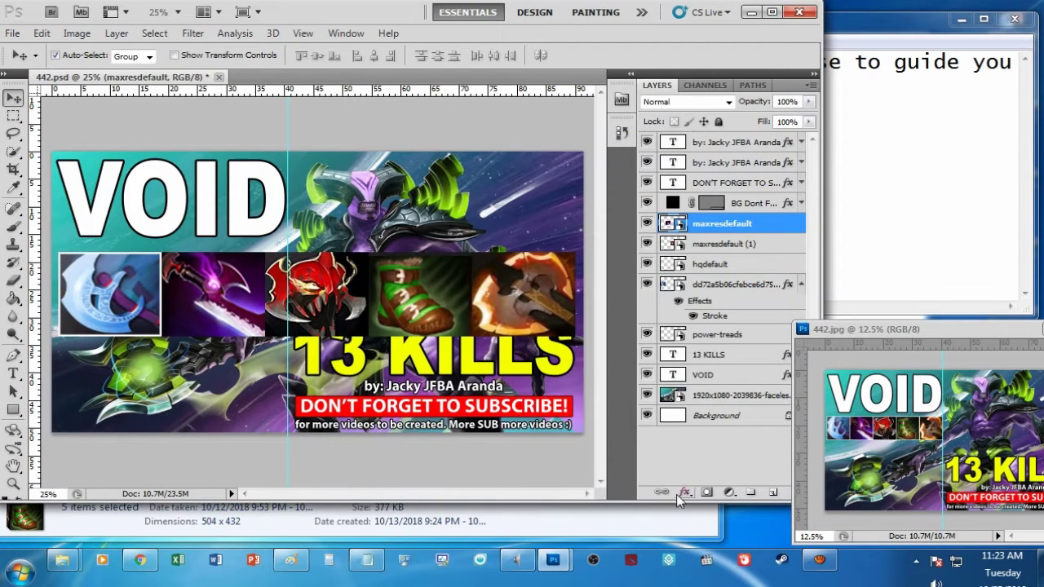
left_click(685, 492)
left_click(698, 484)
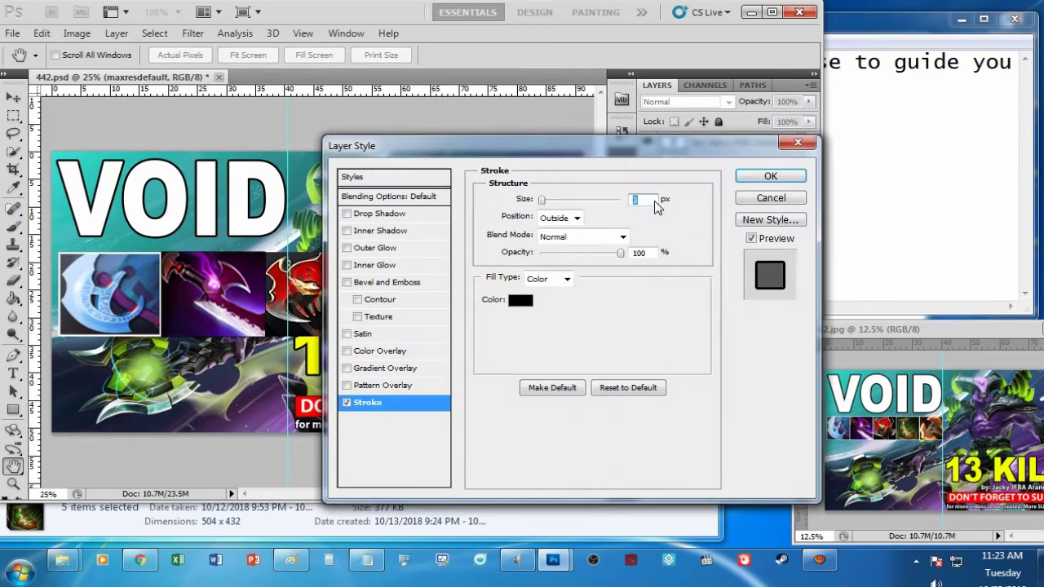
type("5")
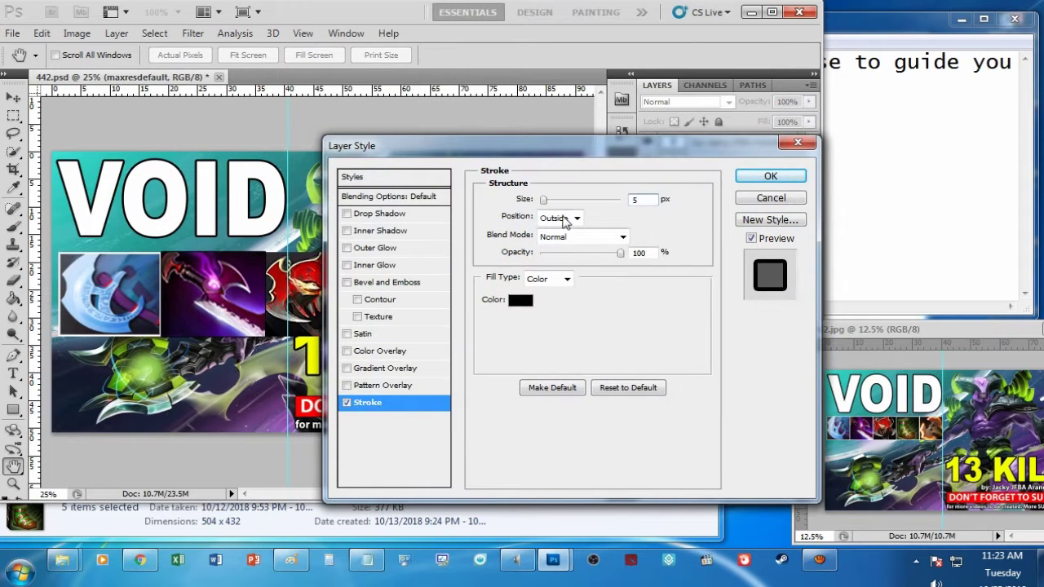
left_click(559, 218)
left_click(521, 300)
left_click_drag(416, 207, 317, 130)
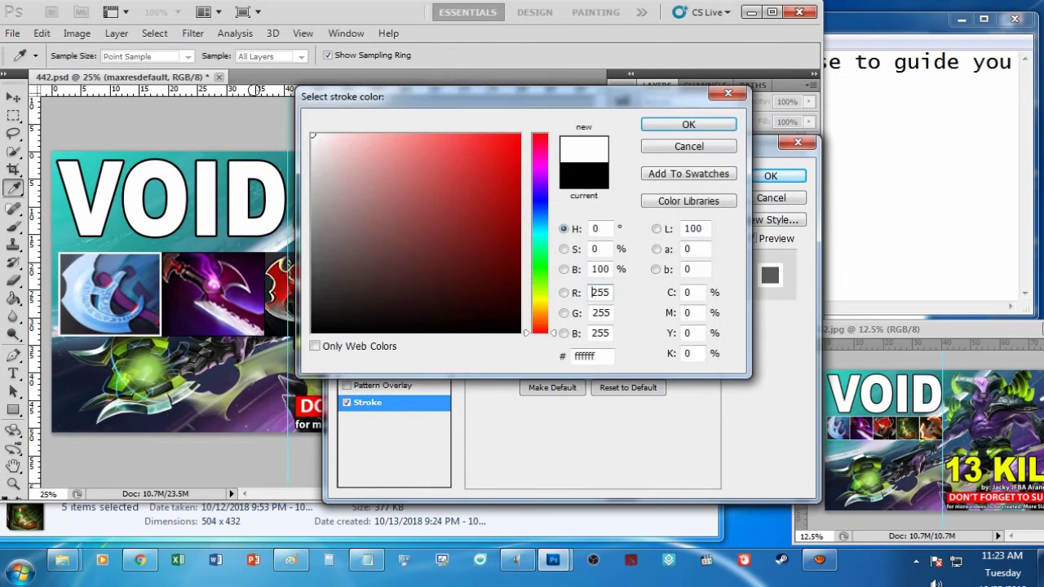
left_click(689, 124)
type("1")
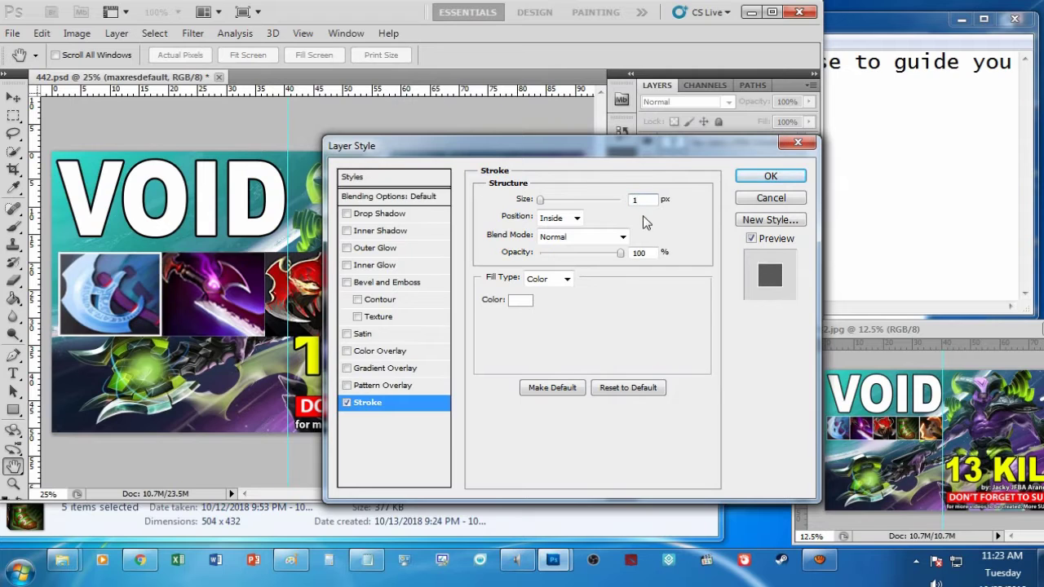
type("0")
key("Return")
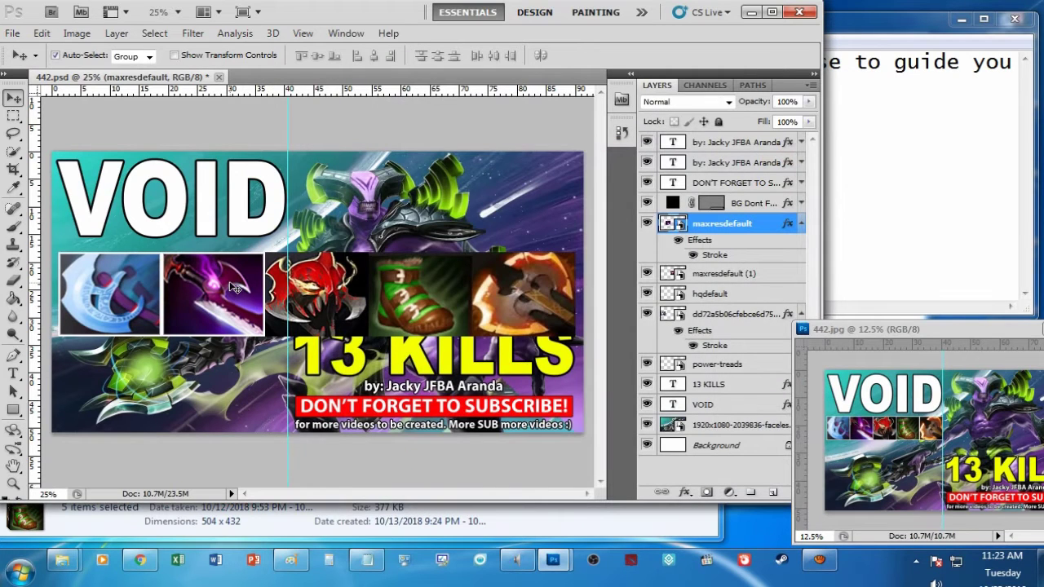
Step: Add a white inside stroke to the red hero image
left_click(326, 291)
left_click(687, 492)
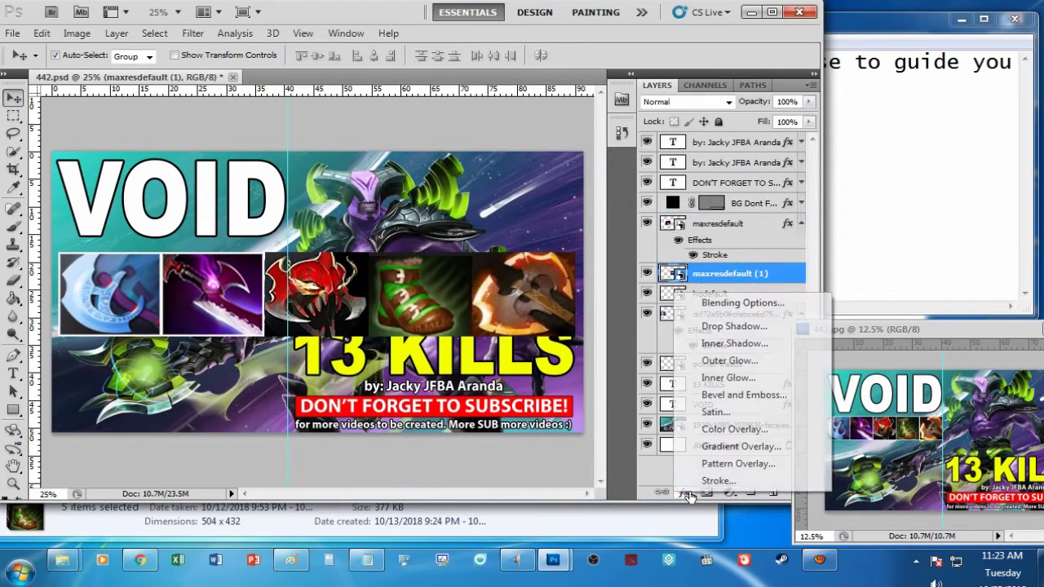
left_click(717, 480)
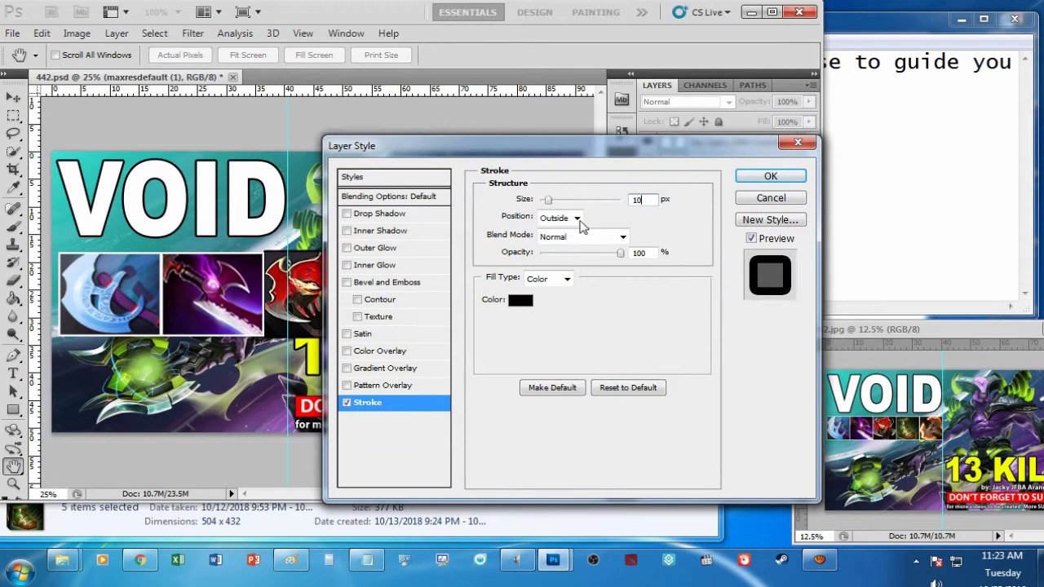
left_click(578, 218)
left_click(554, 238)
left_click(520, 300)
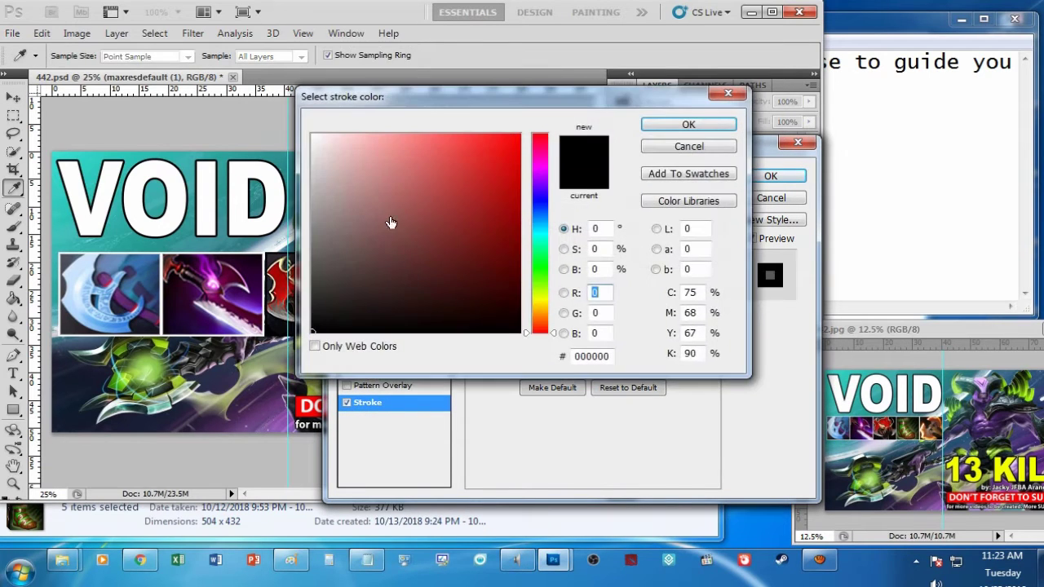
left_click(312, 134)
key("Return")
key("Return")
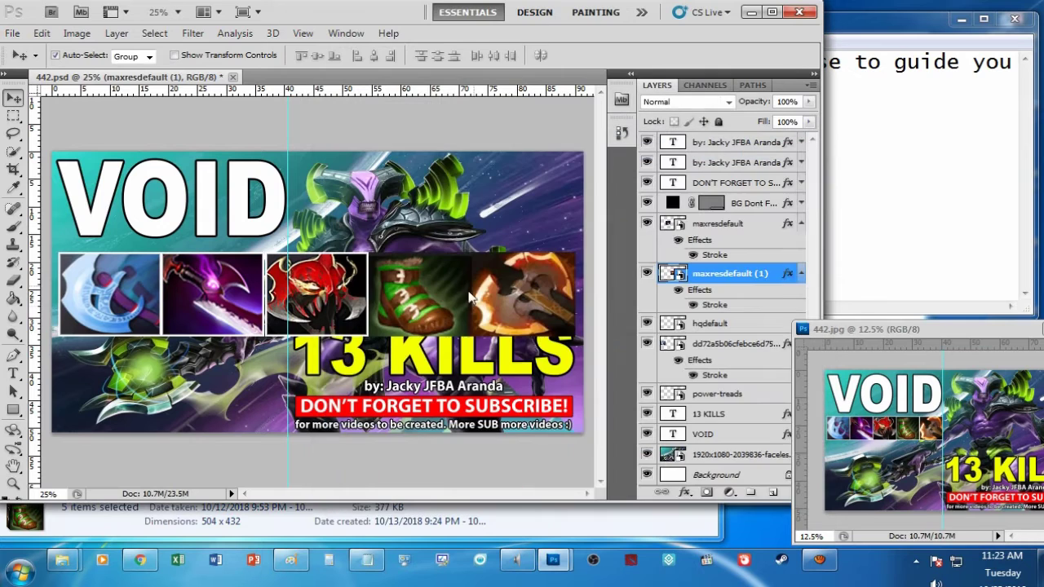
Step: Add a white inside stroke to the power-treads boots image
left_click(417, 298)
left_click(685, 493)
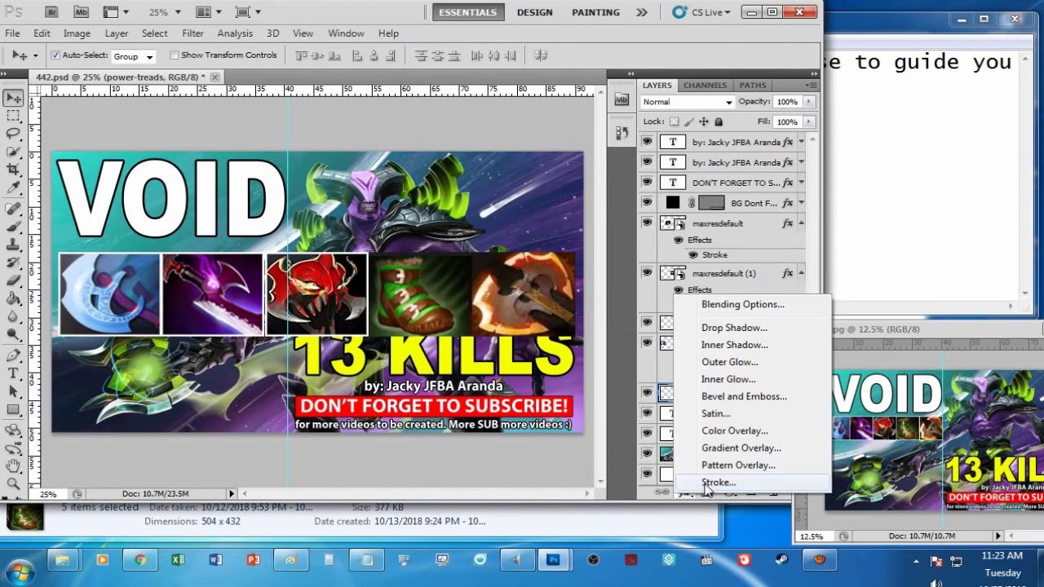
left_click(718, 482)
left_click(562, 219)
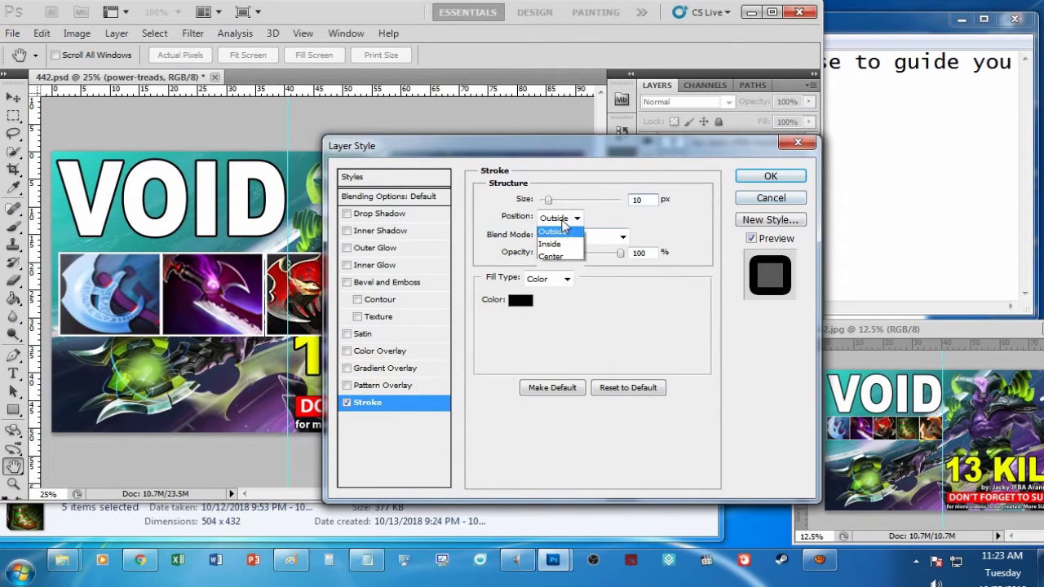
left_click(552, 232)
left_click(520, 300)
key("Return")
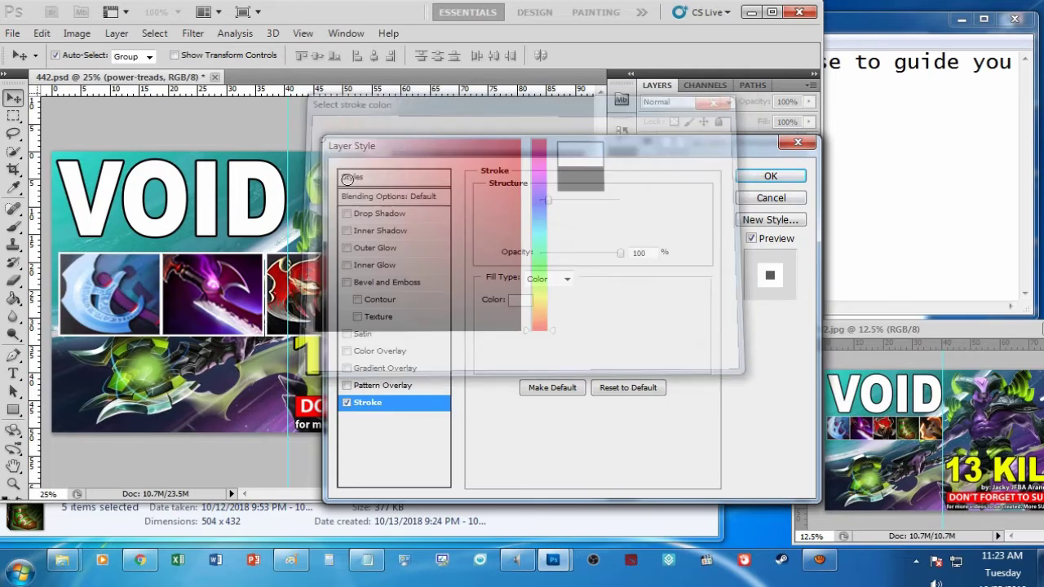
Step: Add a white inside stroke to the hqdefault orange axe image
left_click(514, 293)
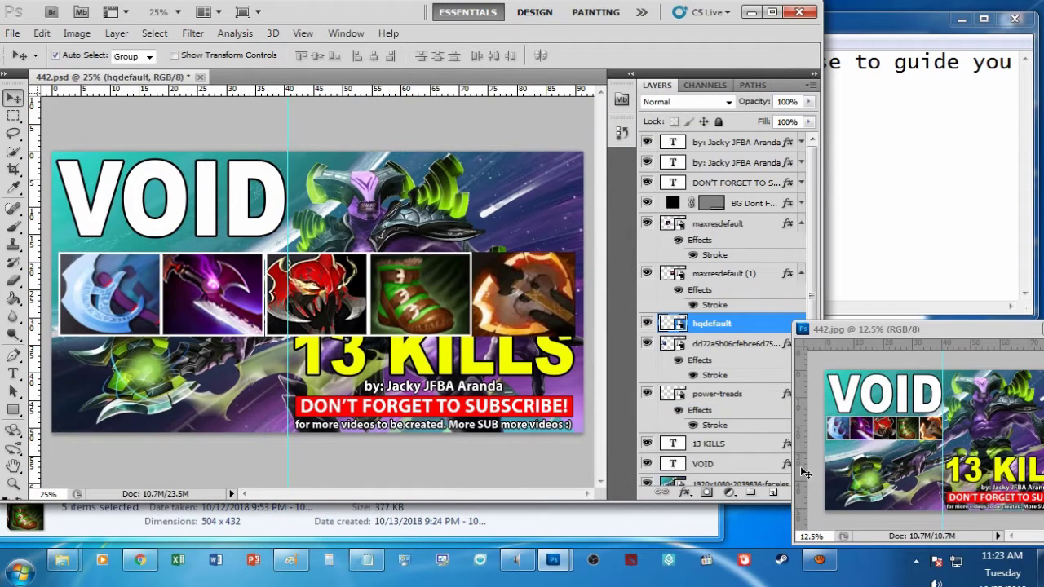
left_click(684, 493)
left_click(705, 476)
left_click(571, 218)
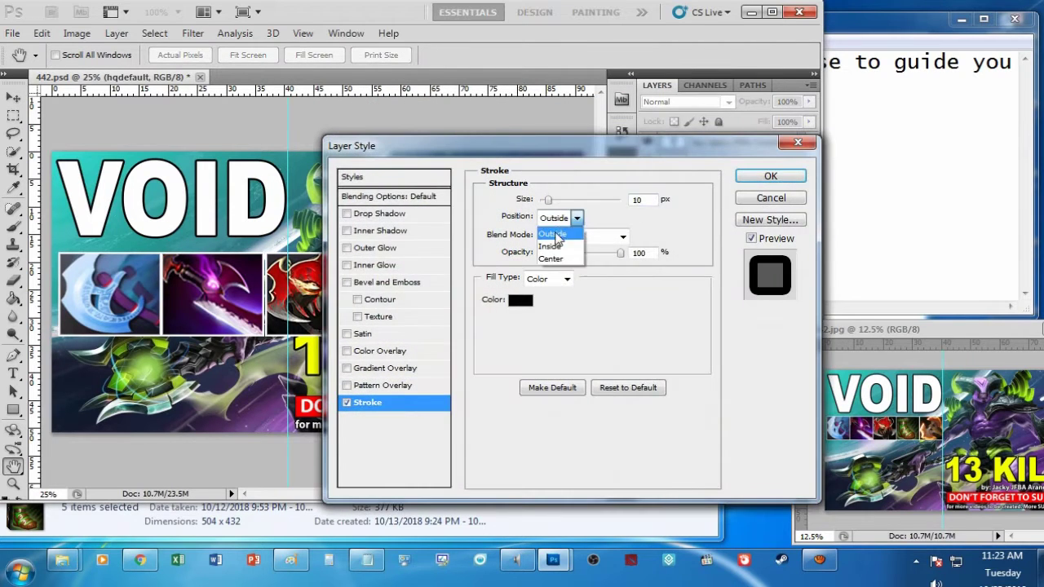
left_click(551, 245)
left_click(520, 299)
left_click(317, 135)
left_click(693, 124)
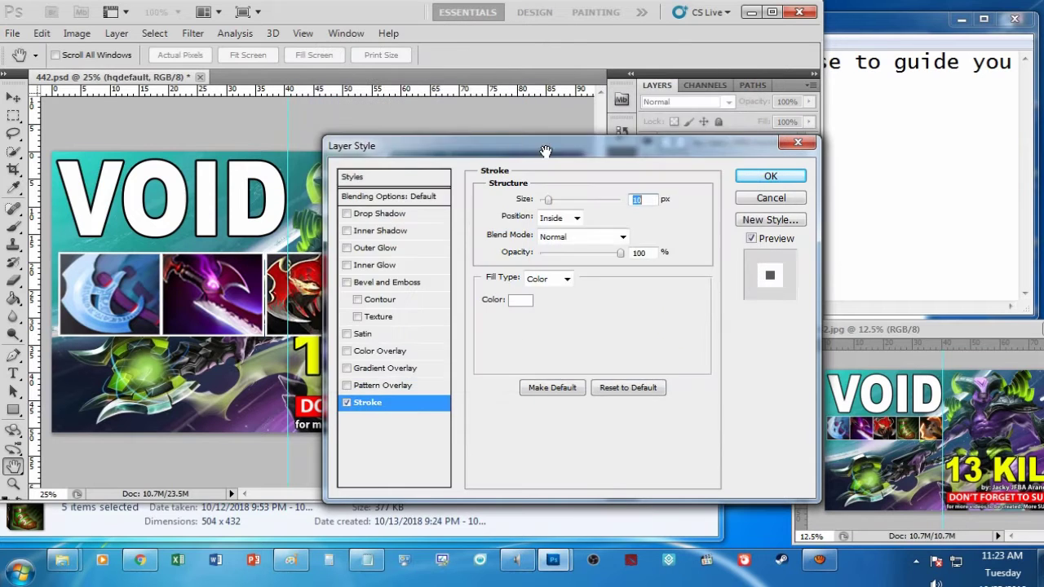
key("Return")
left_click(943, 166)
Step: Update the note to 'after tha' with 'arrange all the images to look better' below
key("ctrl+a")
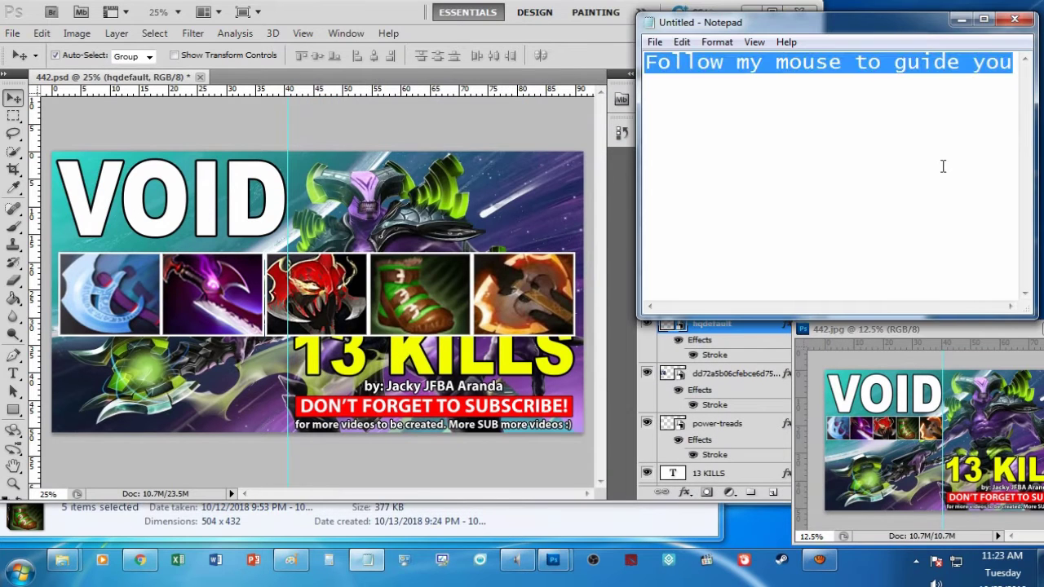
type("a")
type("fter")
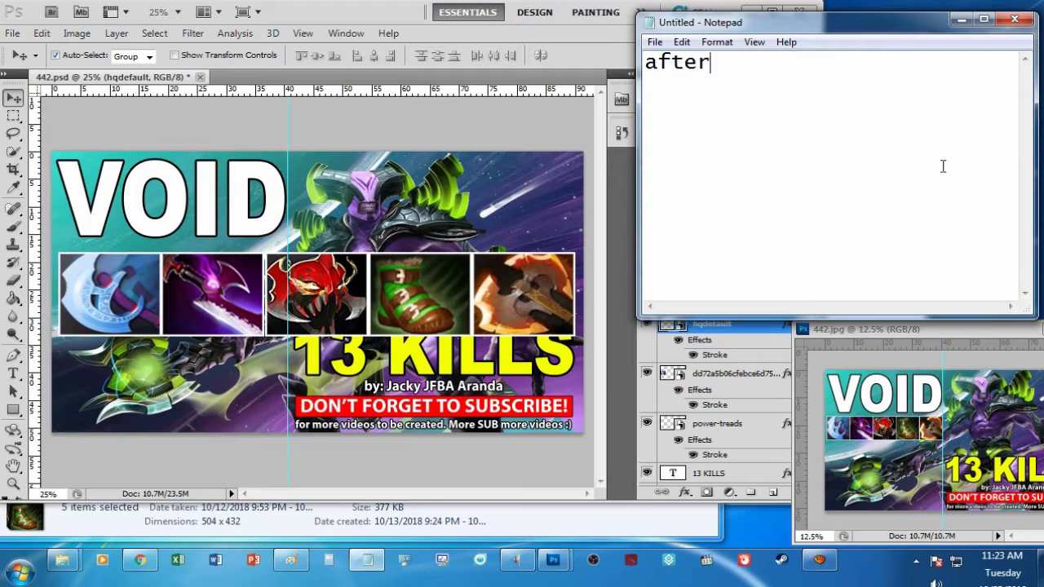
type(" tha")
key("Return")
type("see")
key("BackSpace")
key("BackSpace")
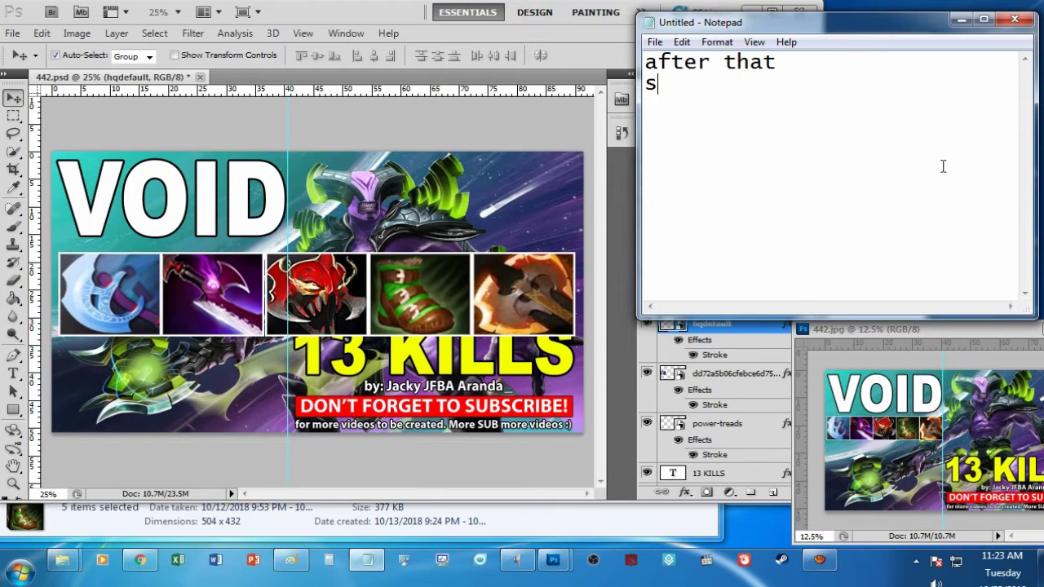
key("BackSpace")
type("arrange al")
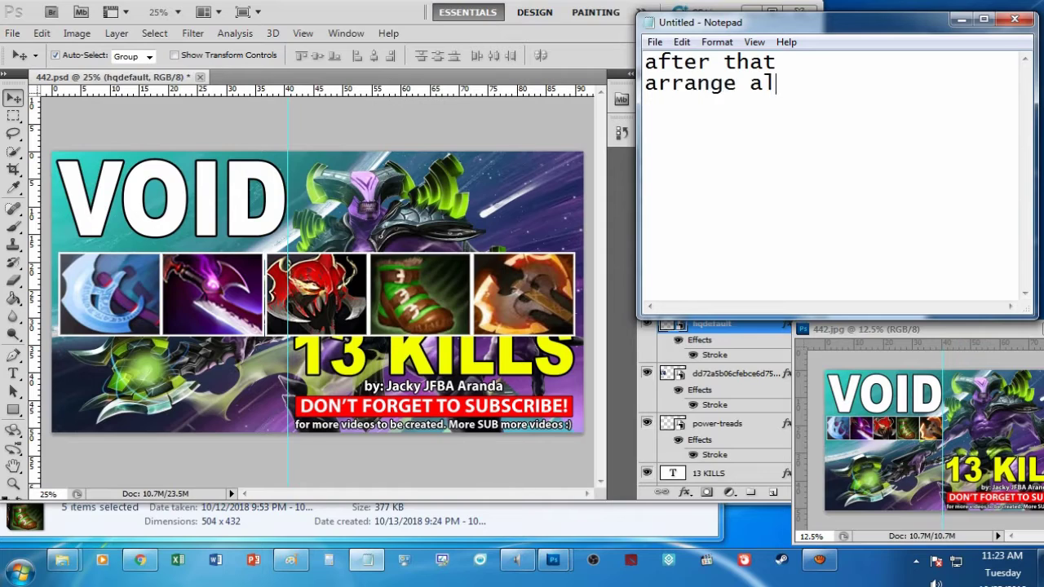
type("l the image")
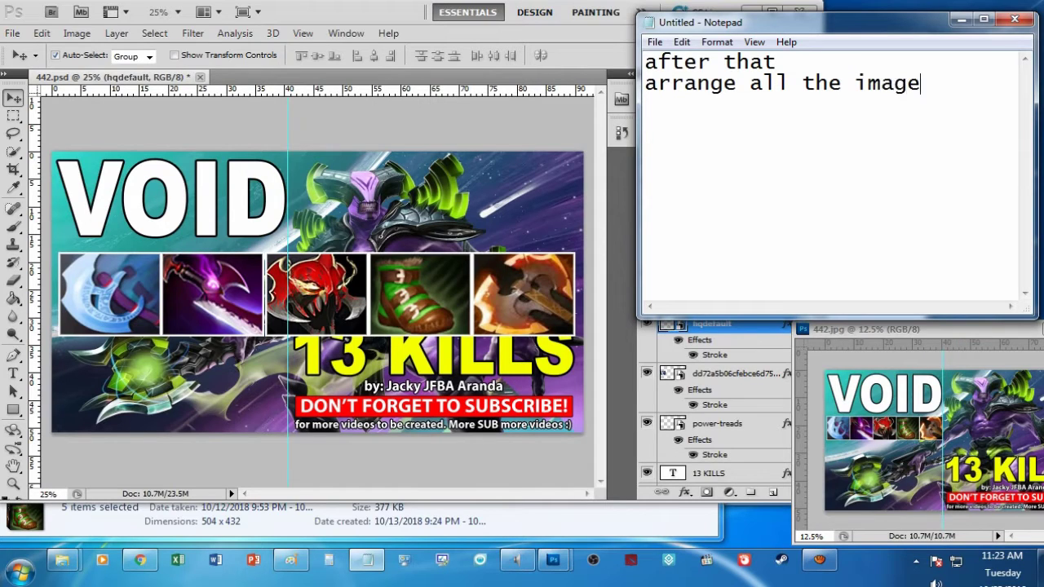
type("s to ")
type("look better")
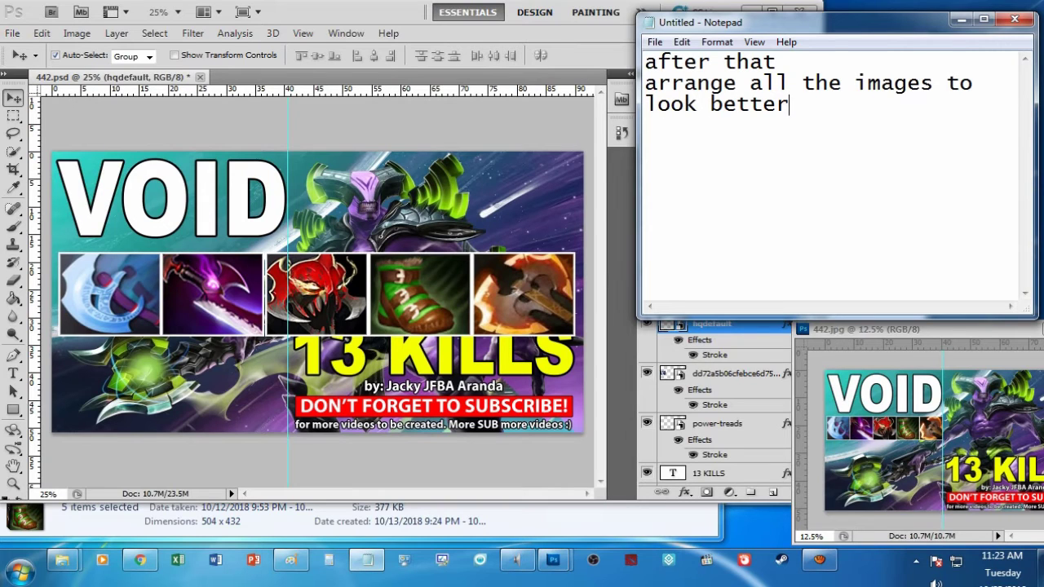
Step: Nudge the red helm, boots and orange axe images left to even the spacing
left_click(486, 212)
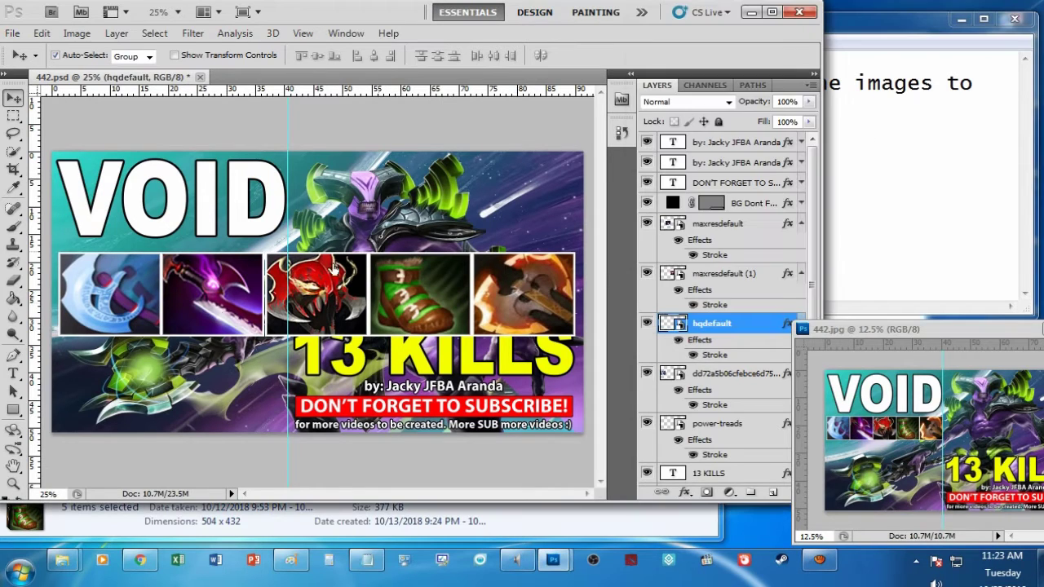
left_click(190, 304)
left_click_drag(329, 303, 349, 302)
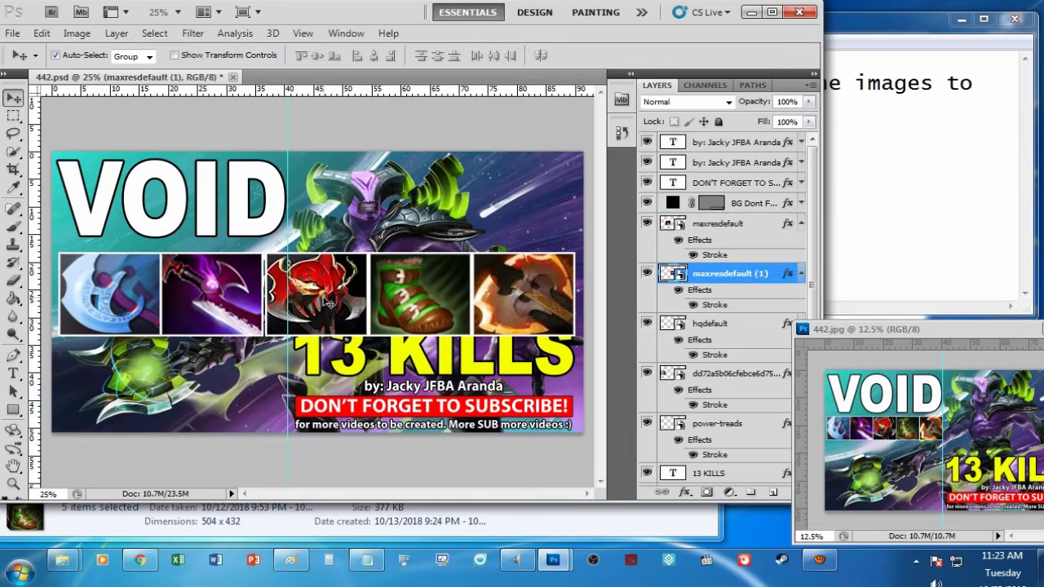
left_click_drag(421, 302, 417, 302)
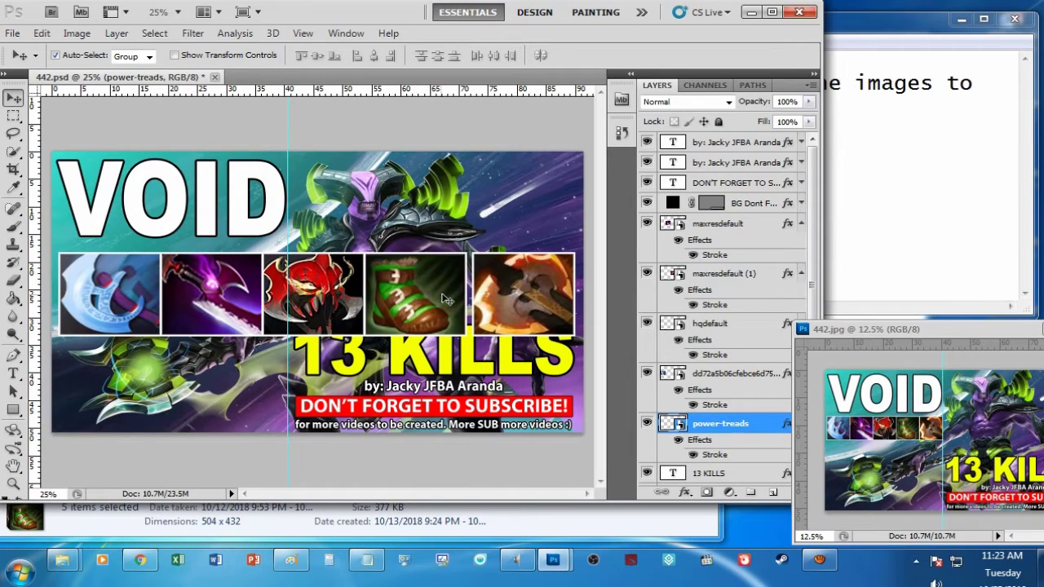
left_click_drag(511, 296, 506, 297)
key("Left")
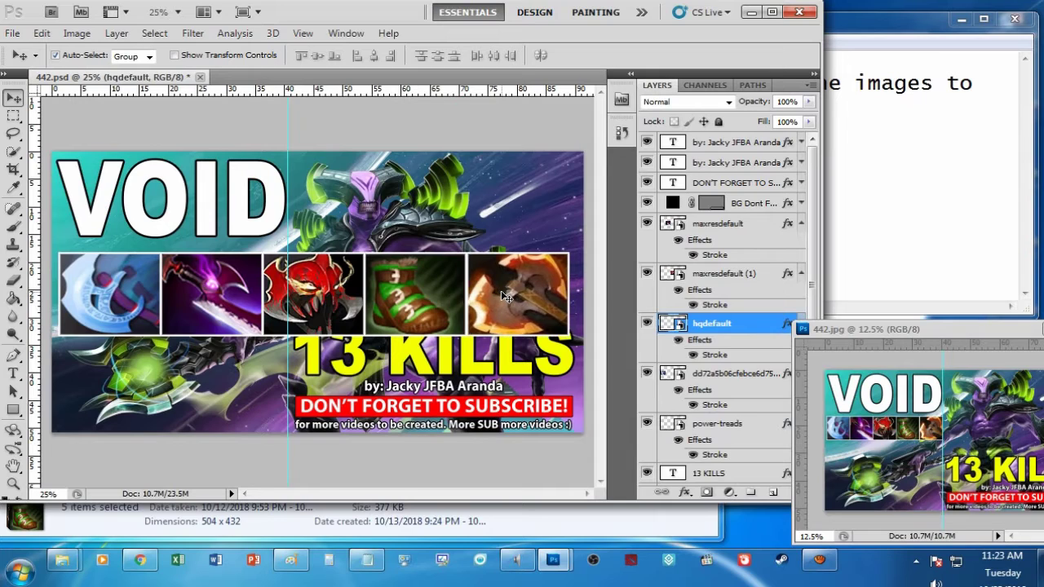
key("Left")
Step: Change the note to 'Select all items and resize'
left_click(925, 210)
key("ctrl+a")
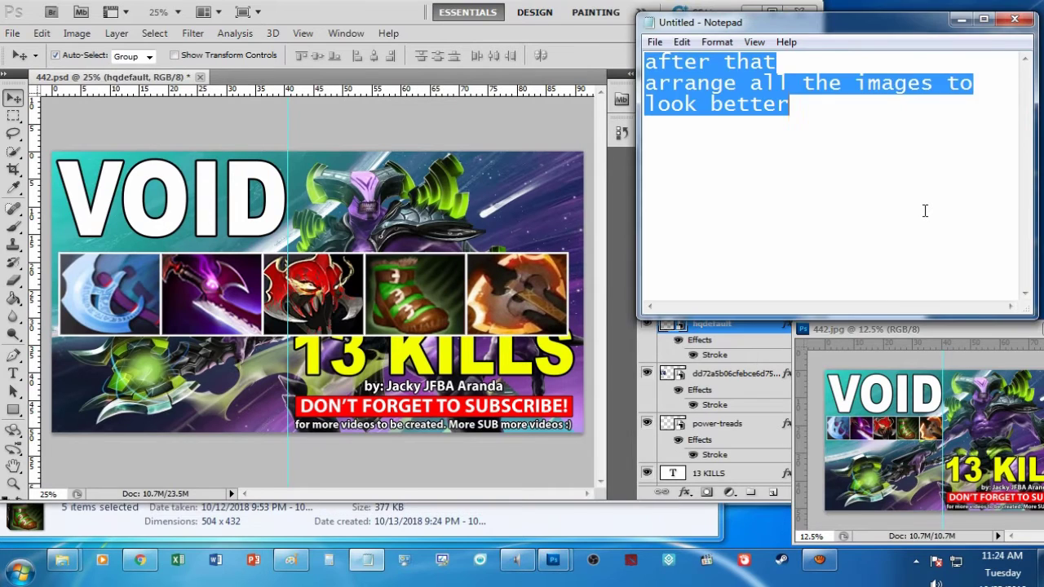
type("Select")
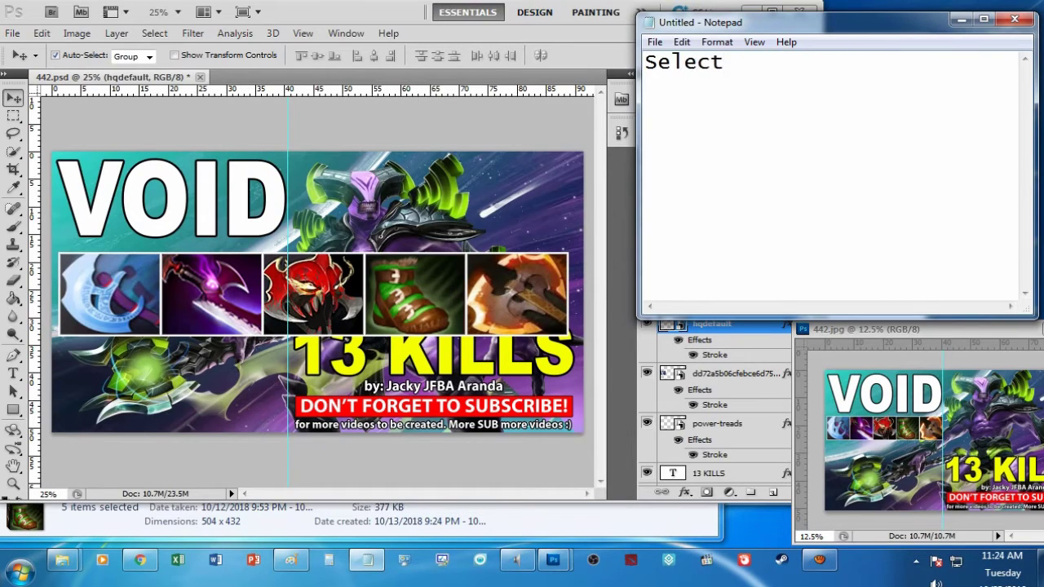
type("a")
key("BackSpace")
key("BackSpace")
key("BackSpace")
type("all ite")
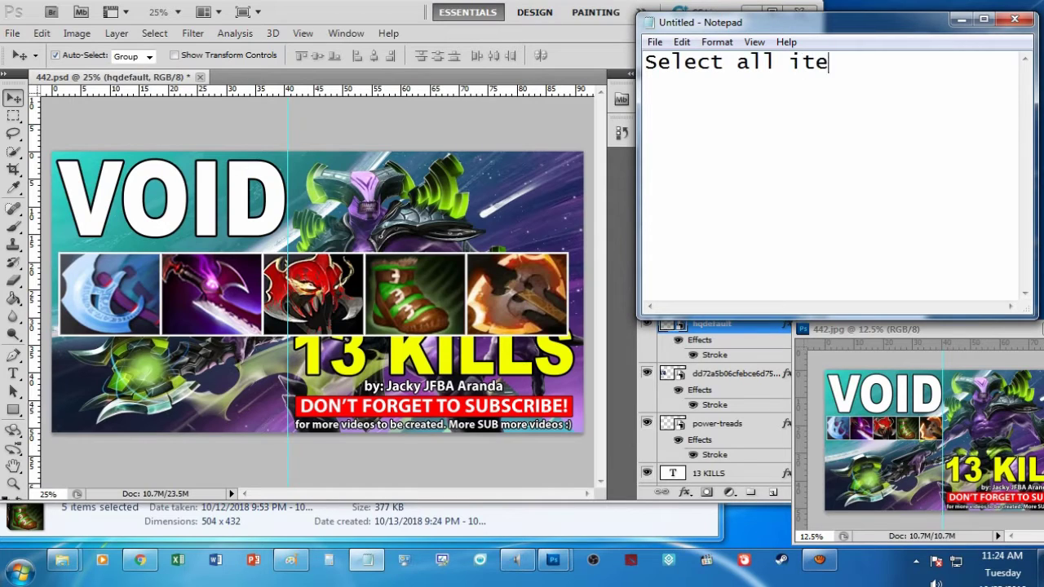
type("ms and re")
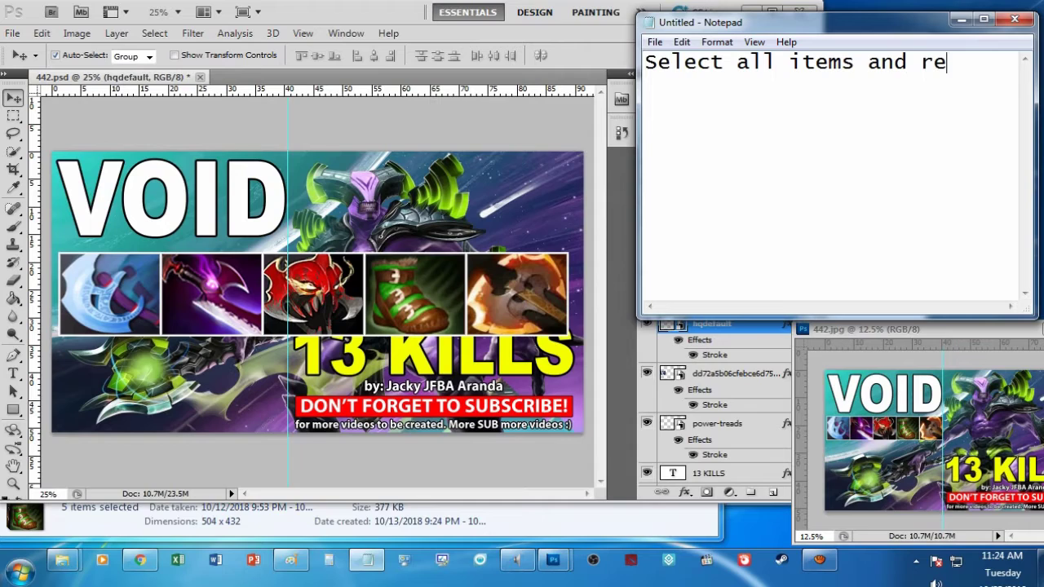
type("size")
Step: Collapse the effects lists of all five item layers in the Layers panel
left_click(459, 318)
scroll(770, 235, "down", 2)
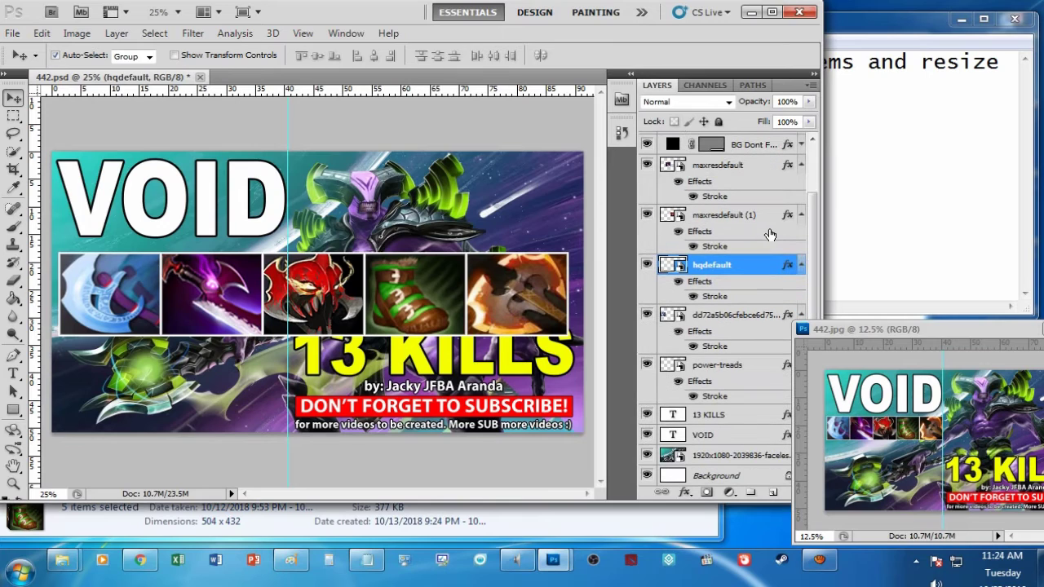
left_click(800, 165)
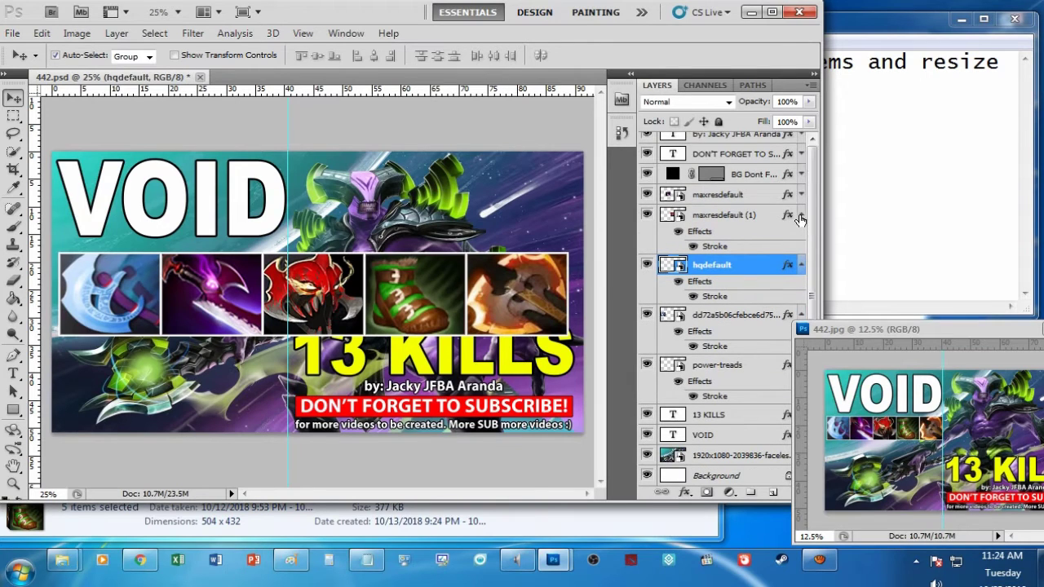
left_click(801, 215)
left_click(801, 314)
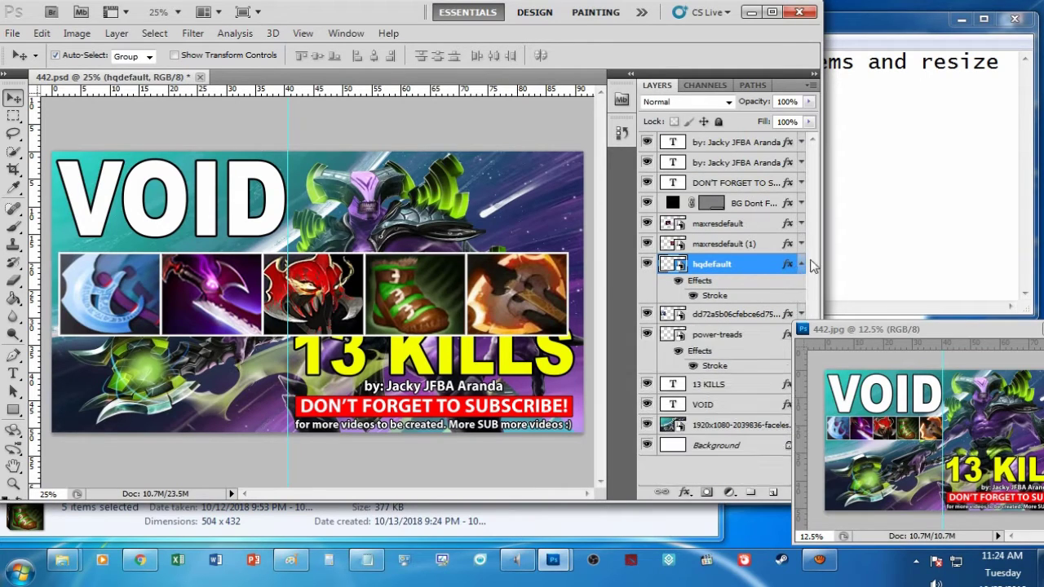
left_click(801, 263)
left_click(801, 305)
Step: Select maxresdefault, maxresdefault (1), hqdefault, the long-named item and power-treads layers together
left_click(715, 224)
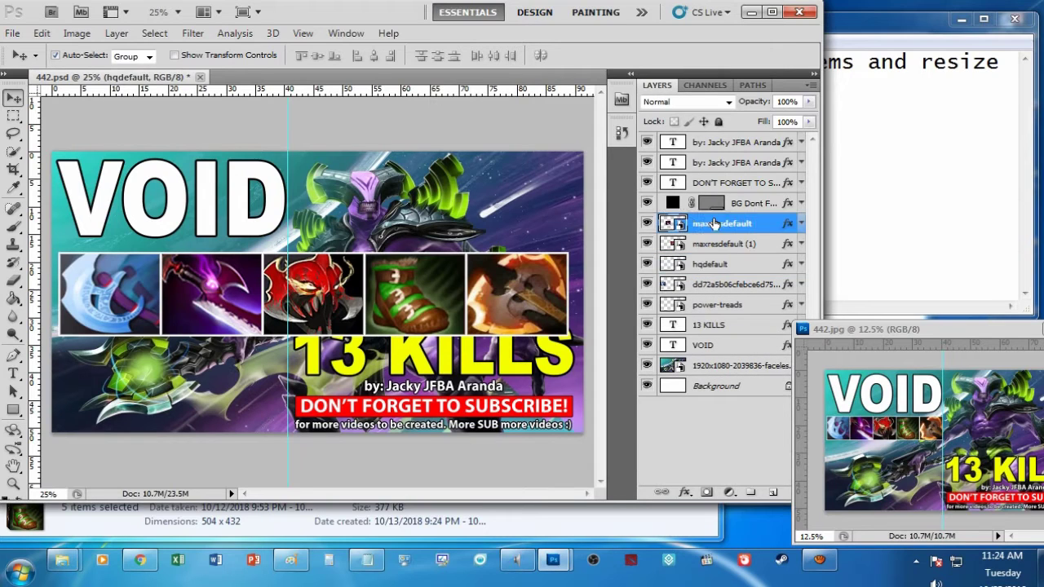
left_click(715, 244, "ctrl")
left_click(713, 264, "ctrl")
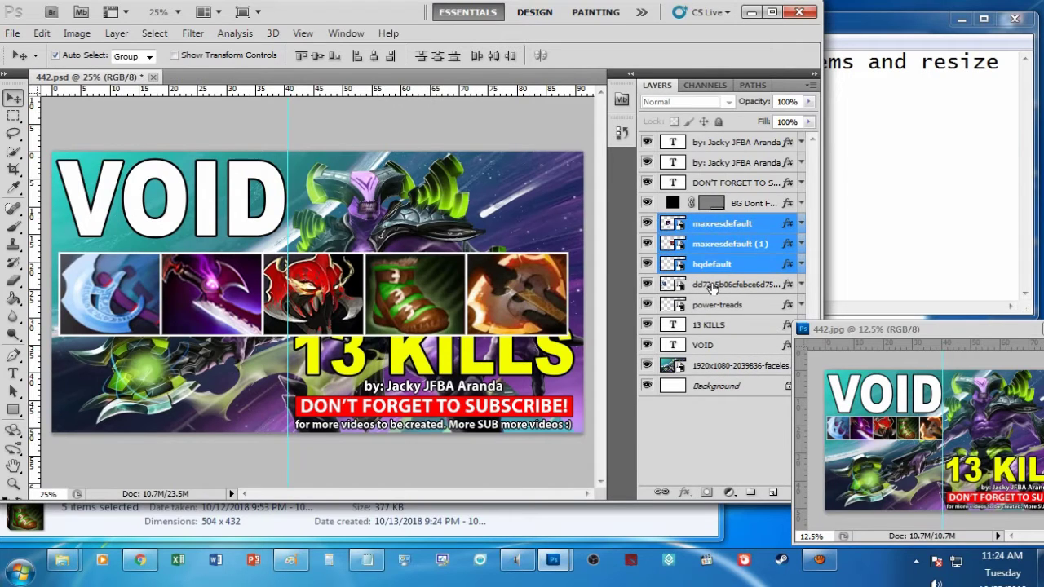
left_click(712, 284, "ctrl")
left_click(714, 304, "ctrl")
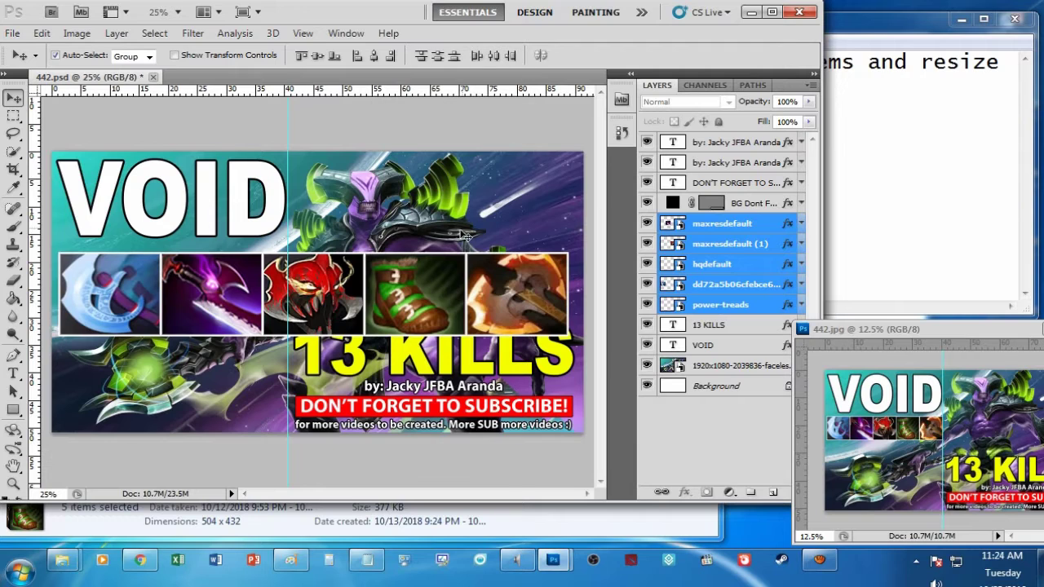
key("ctrl+t")
Step: Scale the five item images to 45% and stretch their height to 57%, then commit
mouse_move(569, 246)
left_mouse_down()
mouse_move(292, 314)
mouse_move(260, 268)
left_mouse_up()
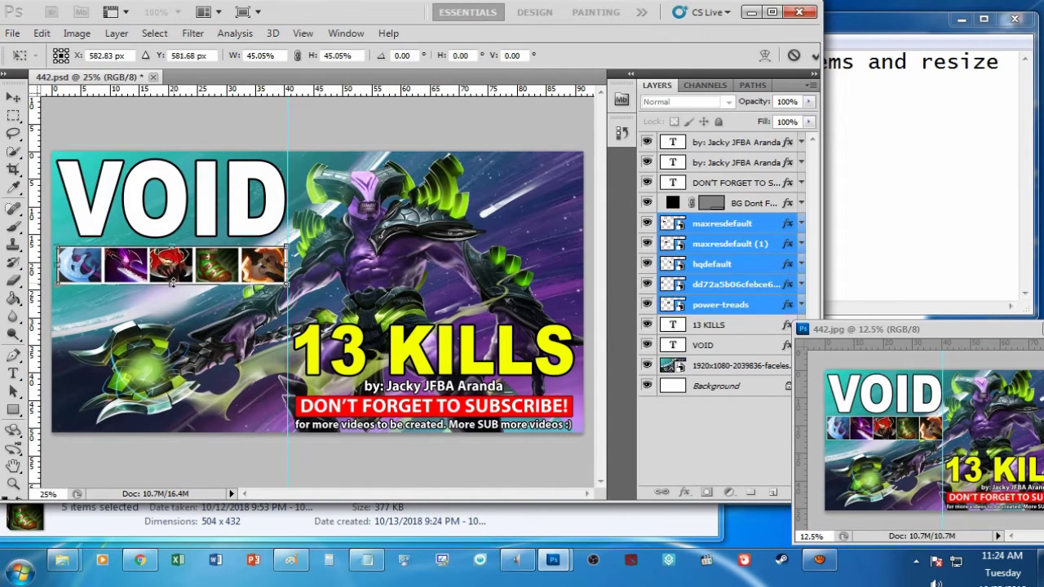
left_click_drag(171, 284, 172, 295)
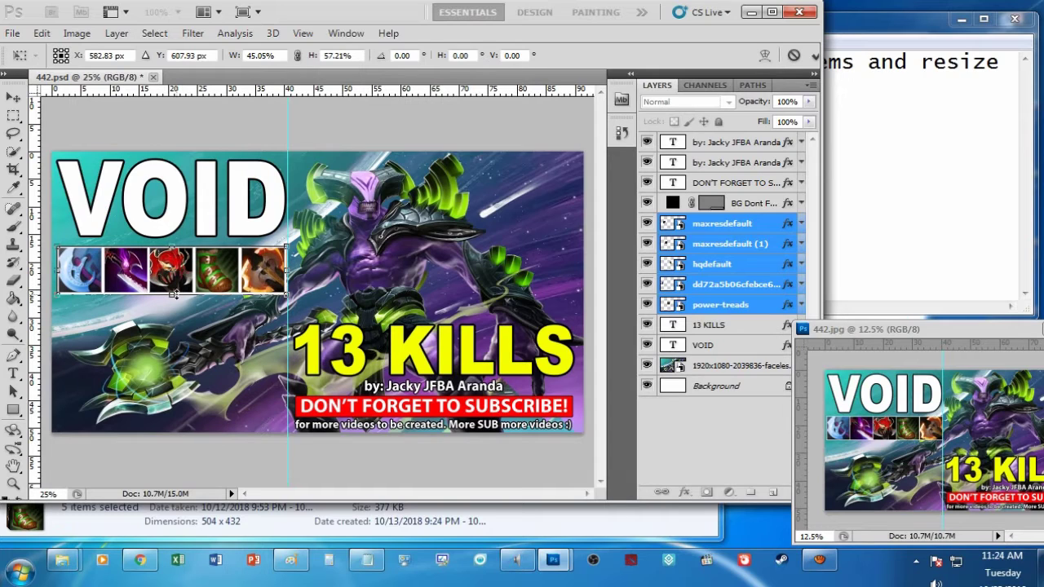
key("Return")
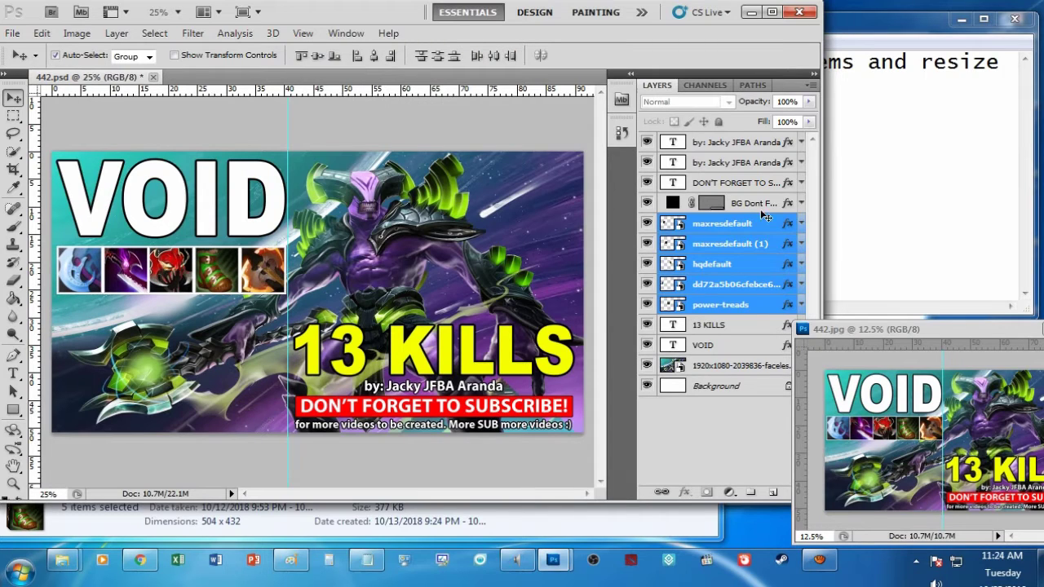
left_click(889, 196)
Step: Write 'That's it. Save your work' in the note, then bring up Save As for 442 in Photoshop
key("ctrl+a")
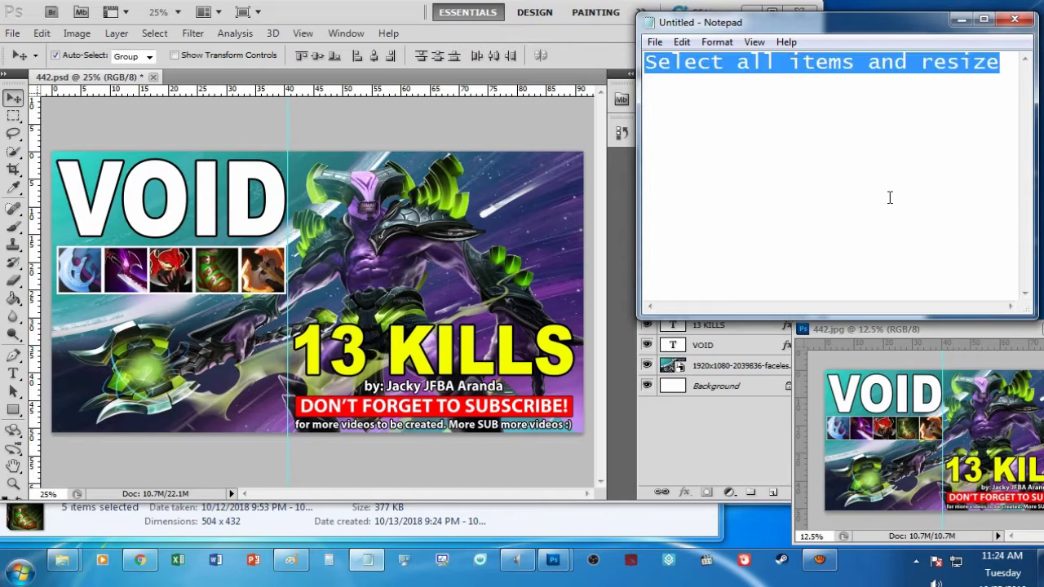
type("That's it.")
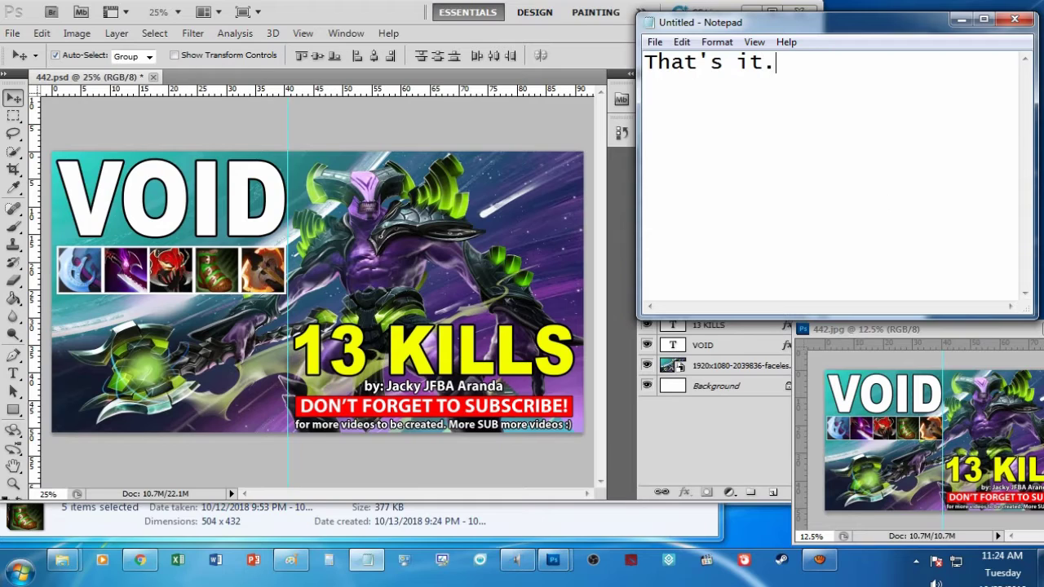
type("Save")
type(" yourwork")
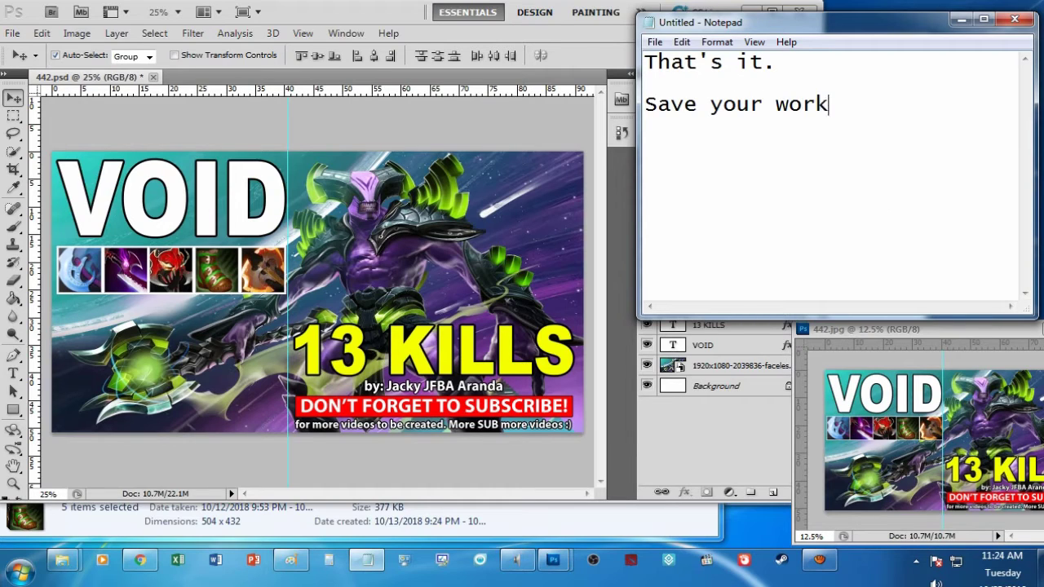
type("CTRL +")
type("SH")
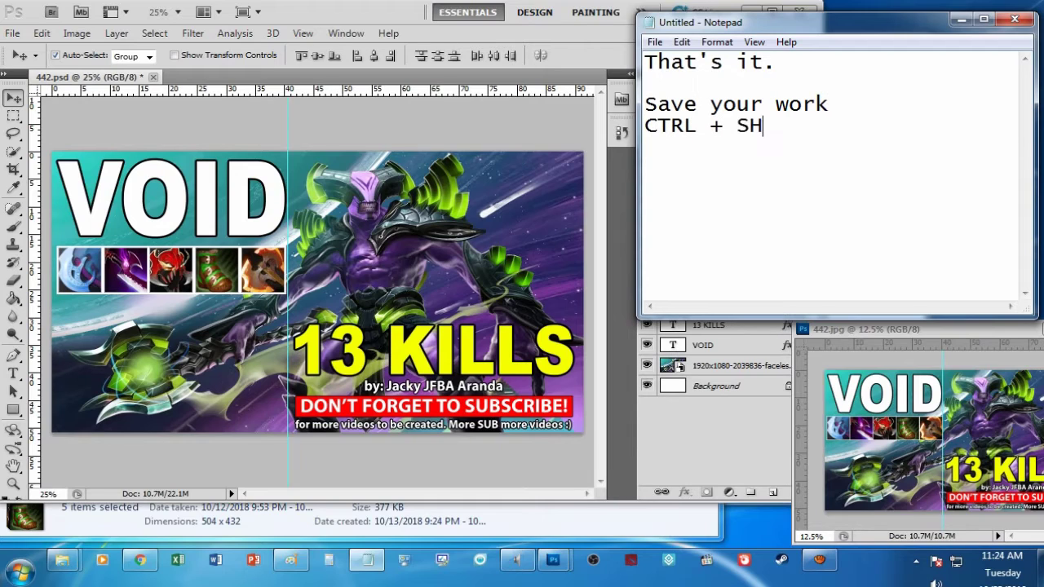
type("IRT")
key("BackSpace")
key("BackSpace")
type("T + S")
left_click(464, 205)
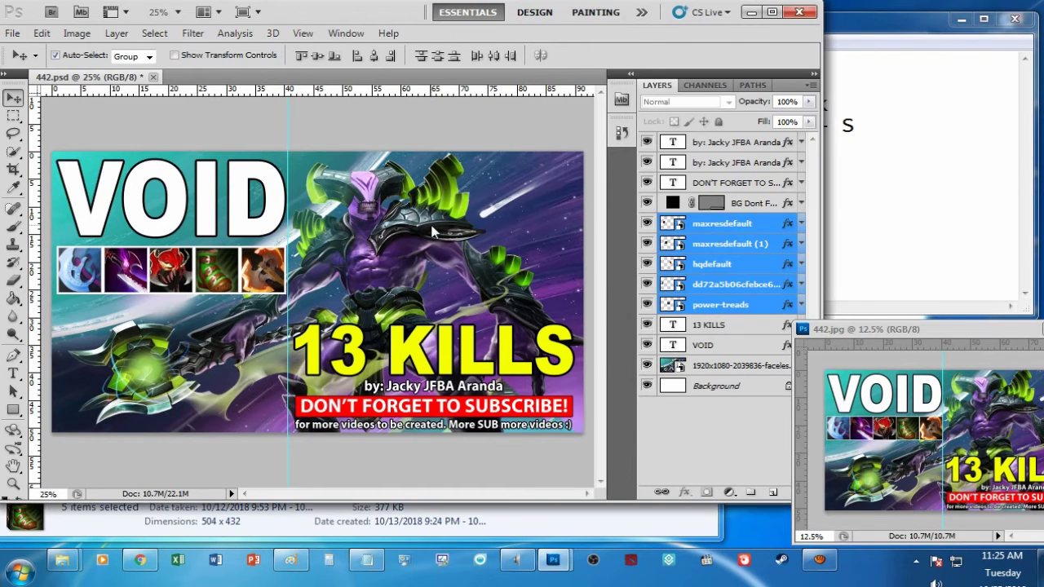
key("ctrl+shift+s")
Step: Add 'enter the file name' to the note
left_click(900, 169)
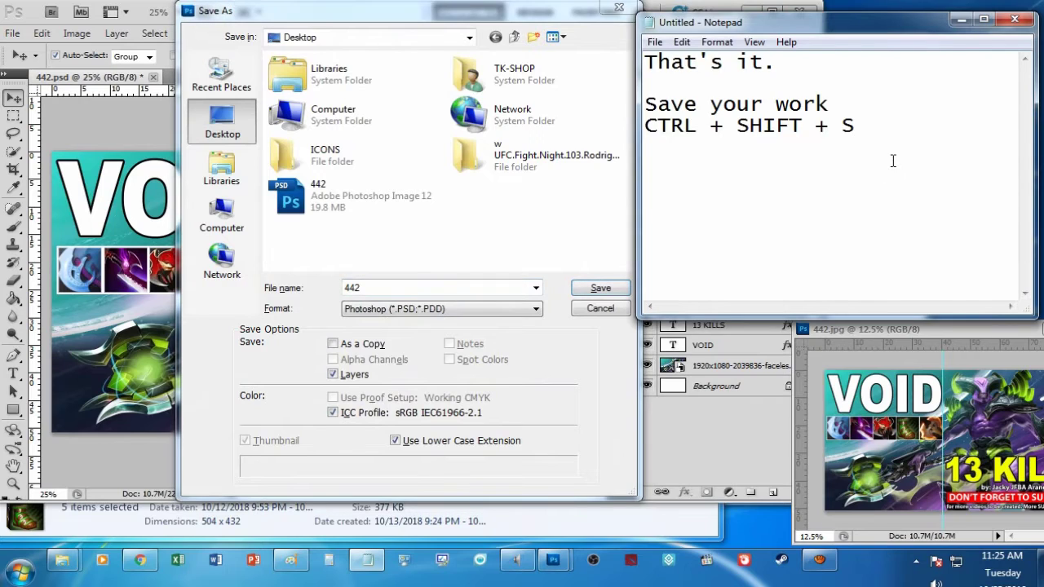
type("put a ")
type("fil")
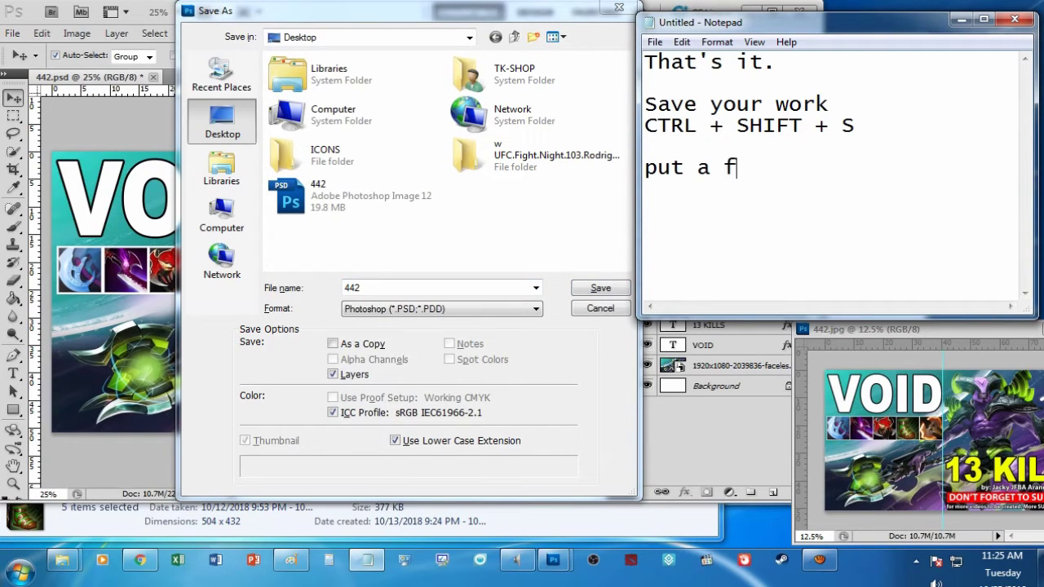
key("BackSpace")
key("BackSpace")
key("BackSpace")
key("BackSpace")
key("BackSpace")
key("BackSpace")
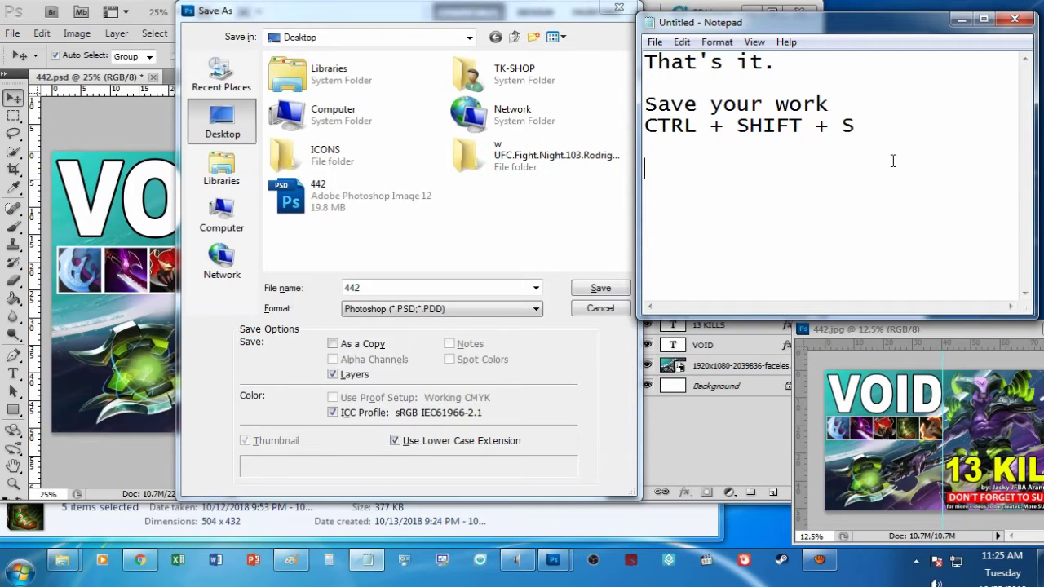
type("enter the file")
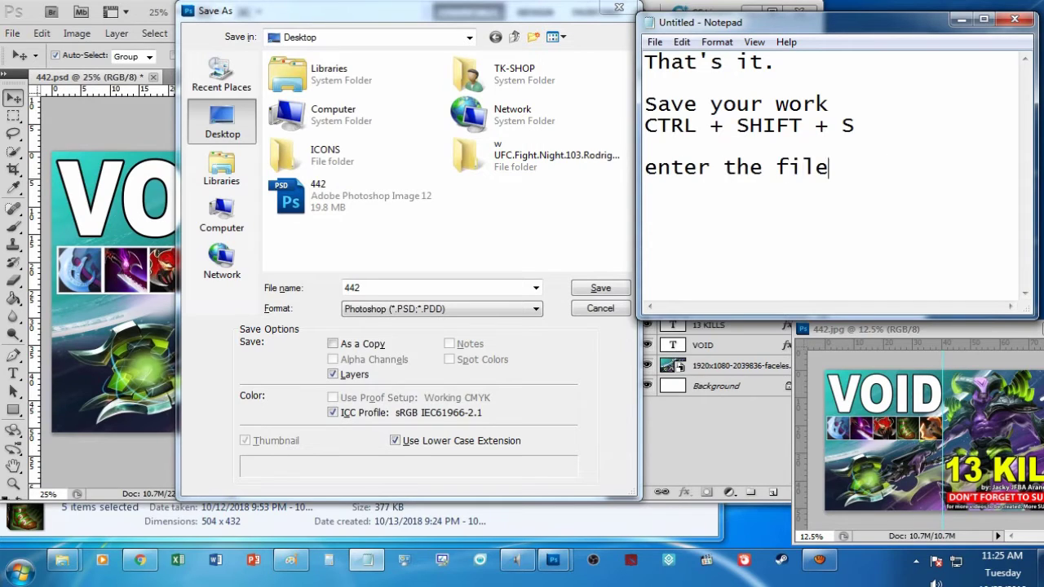
type(" name")
Step: Save the thumbnail as PSD named '442 - VOID 13 Kills', then reopen Save As
left_click(319, 269)
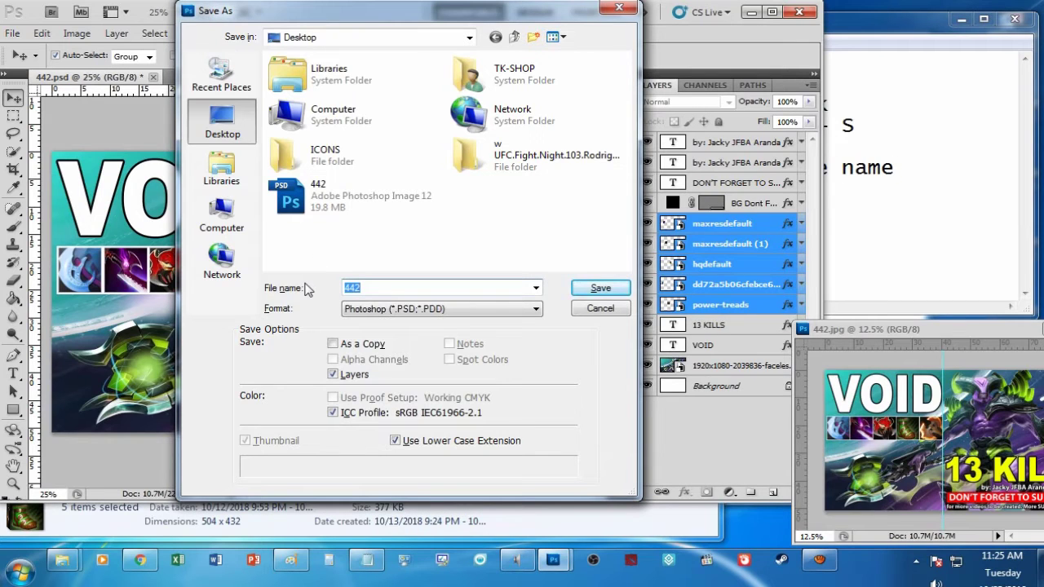
key("End")
type("- VO")
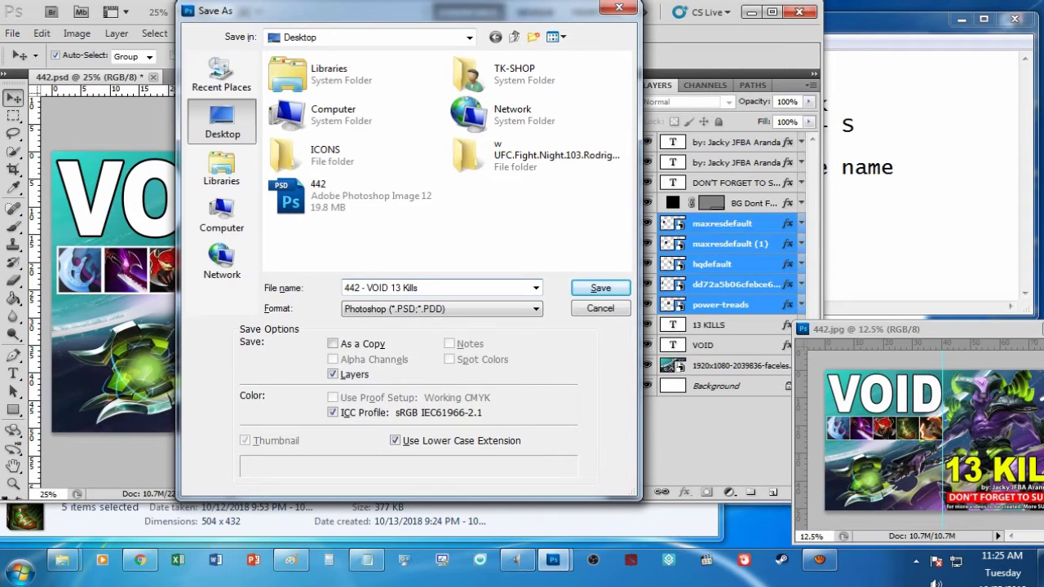
key("Return")
key("Return")
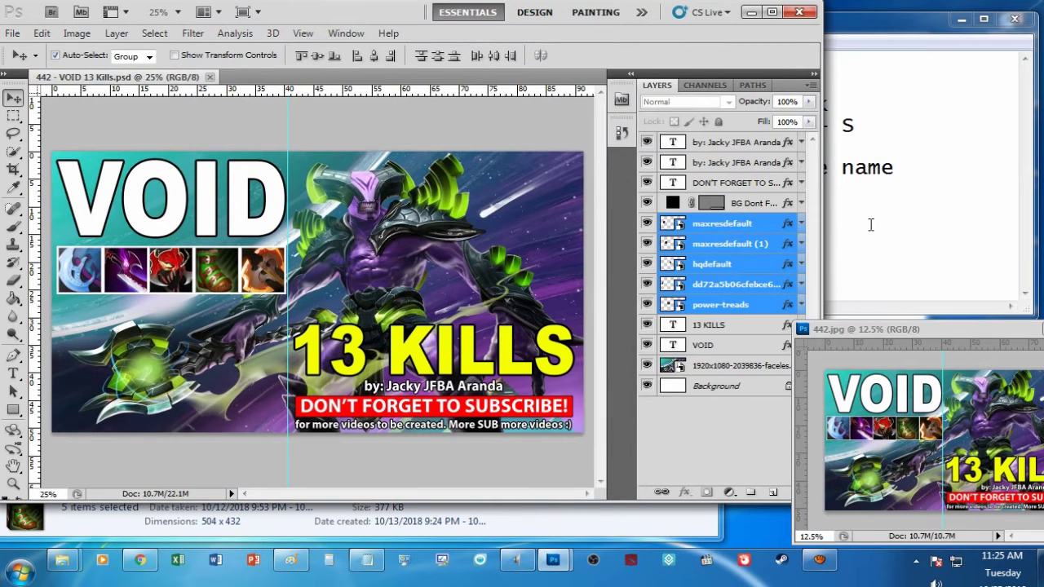
left_click(811, 244)
key("ctrl+shift+s")
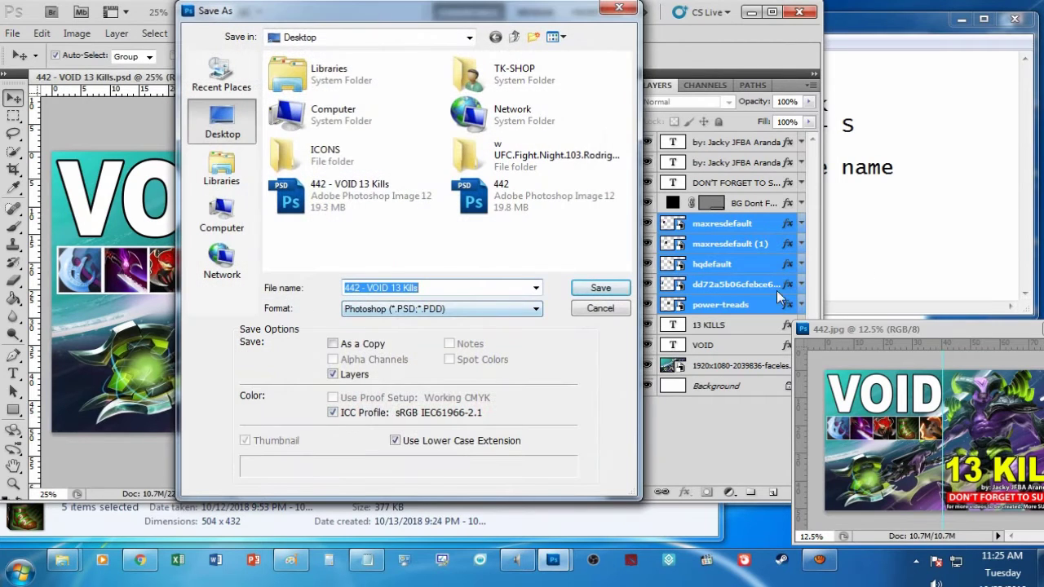
Step: Add 'save as Photoshop (PSD format)' and 'as JPEG (.jpg)' lines to the note
left_click(885, 244)
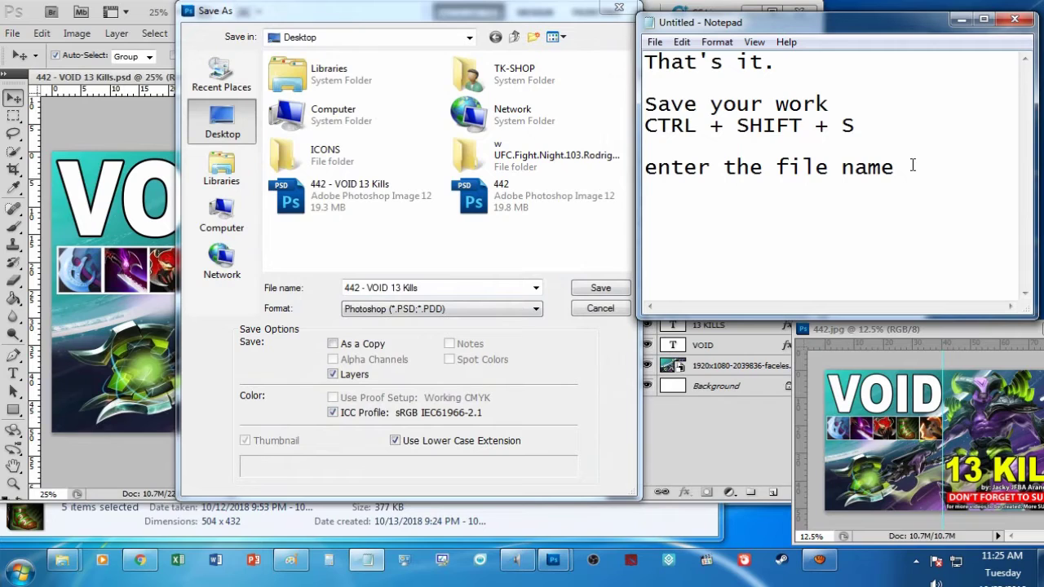
type("save ")
type("as")
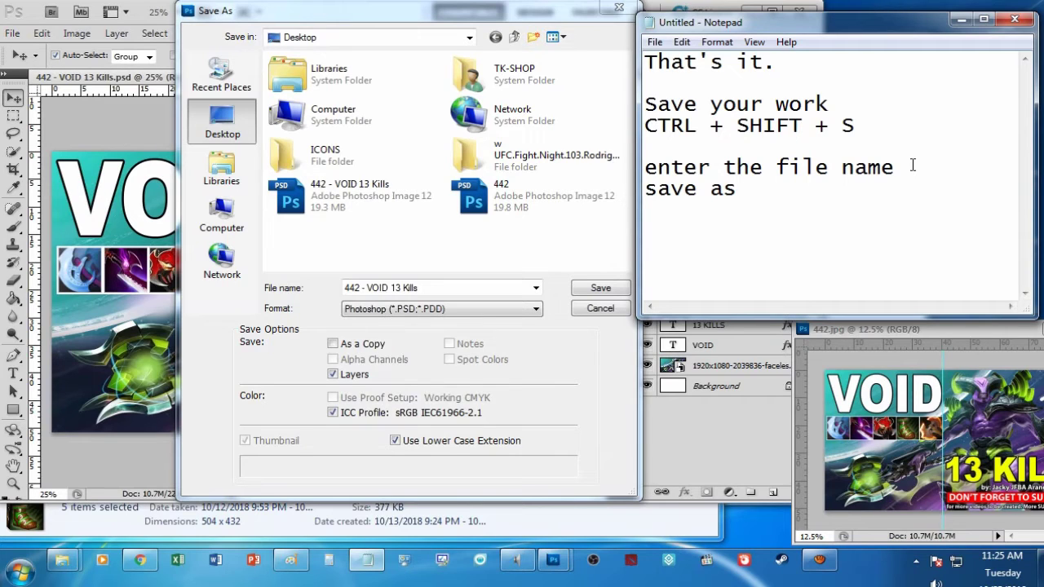
type(" Photos")
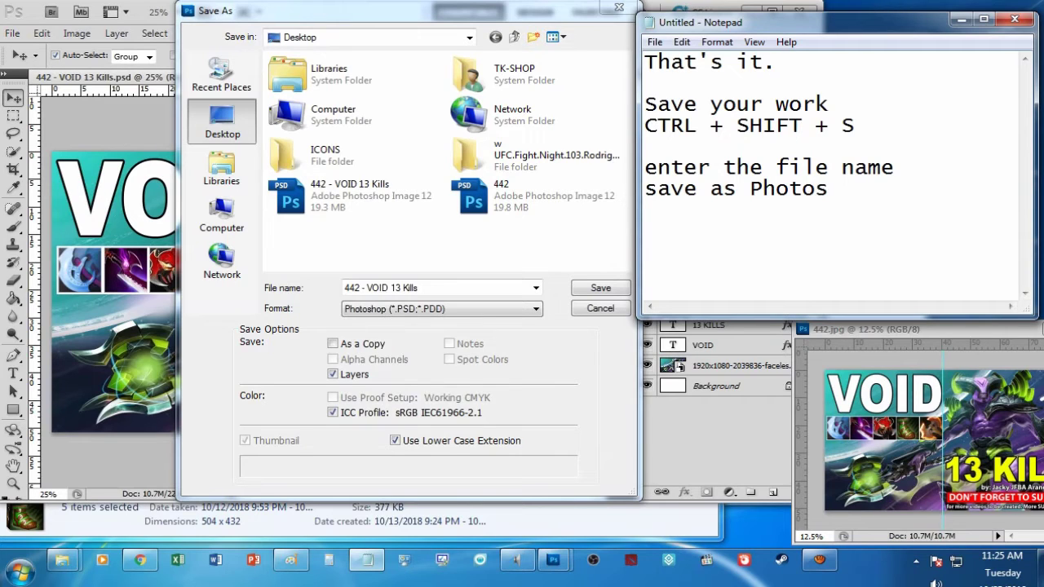
type("hop(.")
type("PSD")
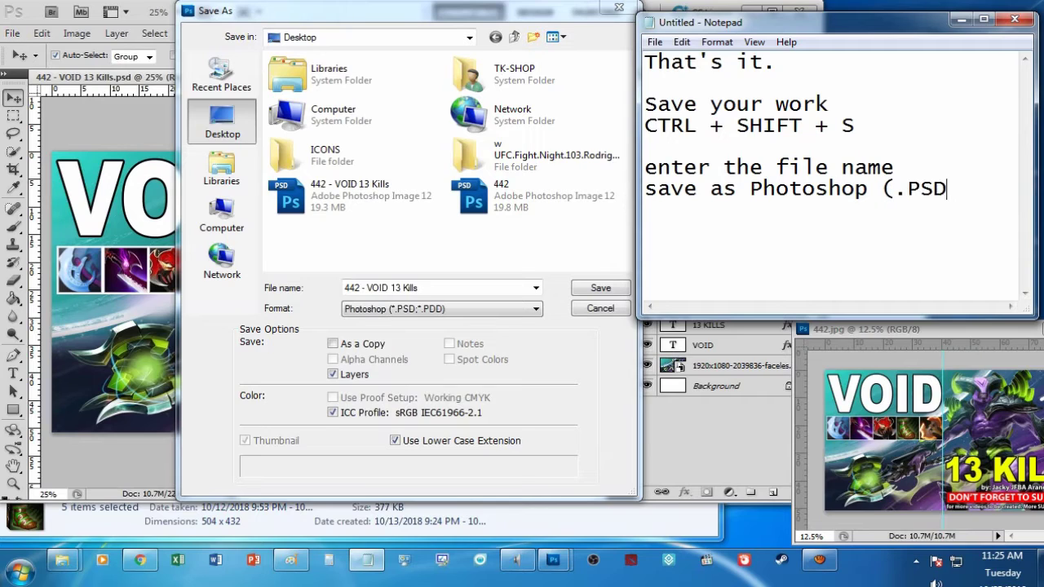
type(" forma")
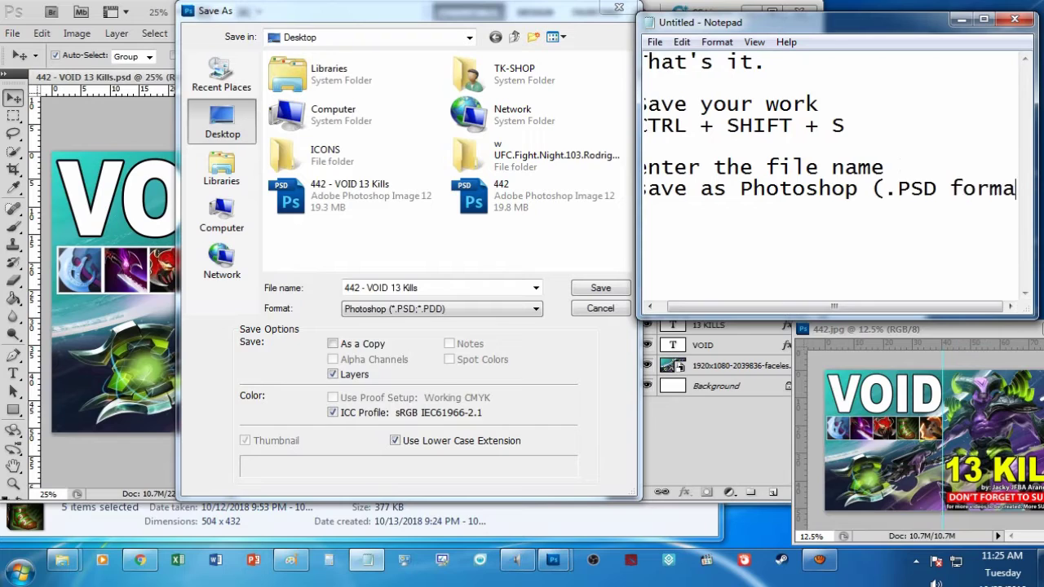
type("t)")
key("Return")
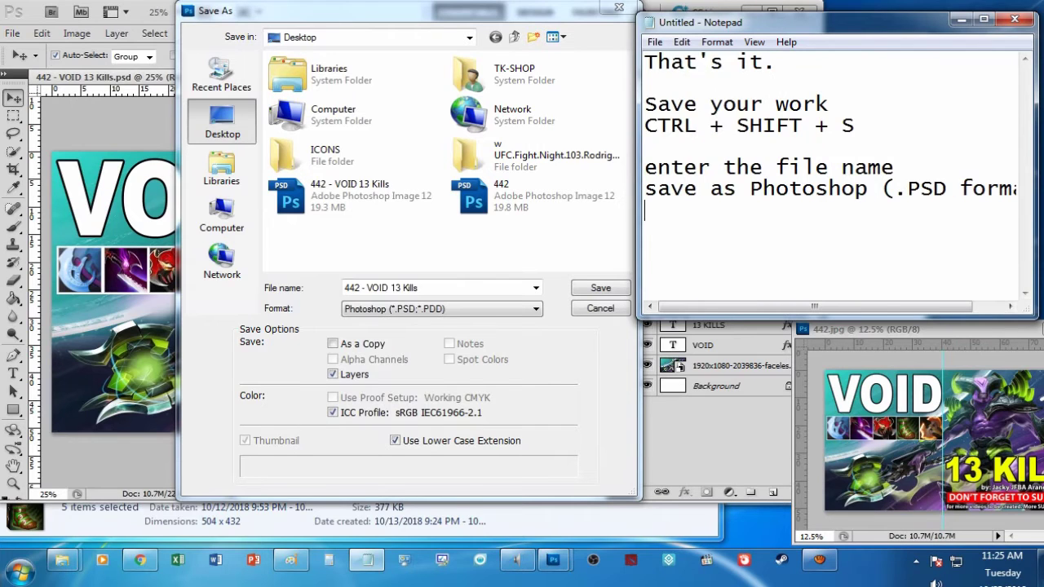
type("and ")
type("as JPEG ")
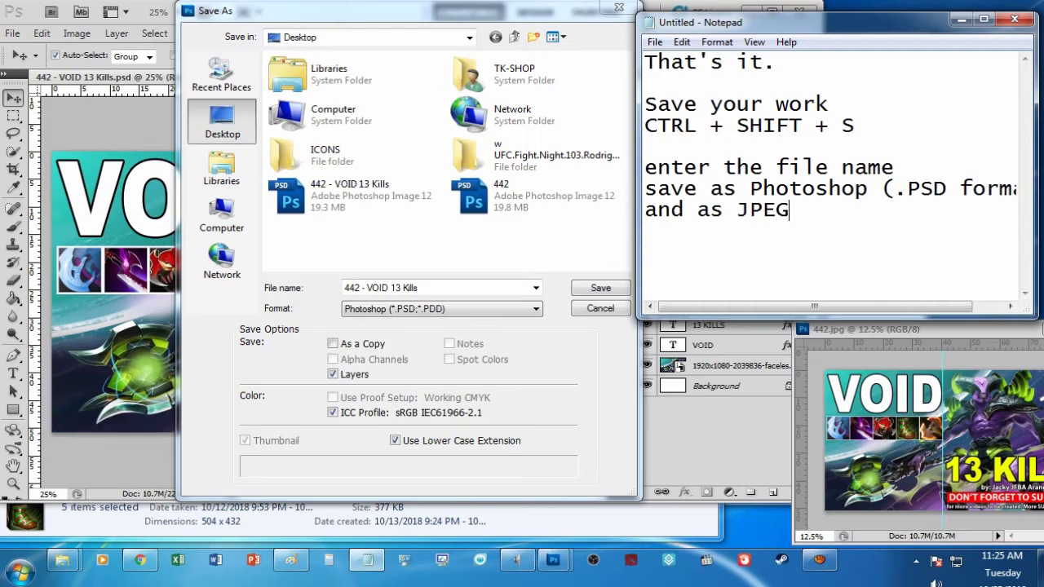
type("(.")
type("jpg")
Step: Save the PSD, replacing the existing file and accepting the compatibility options
left_click(401, 313)
left_click(362, 322)
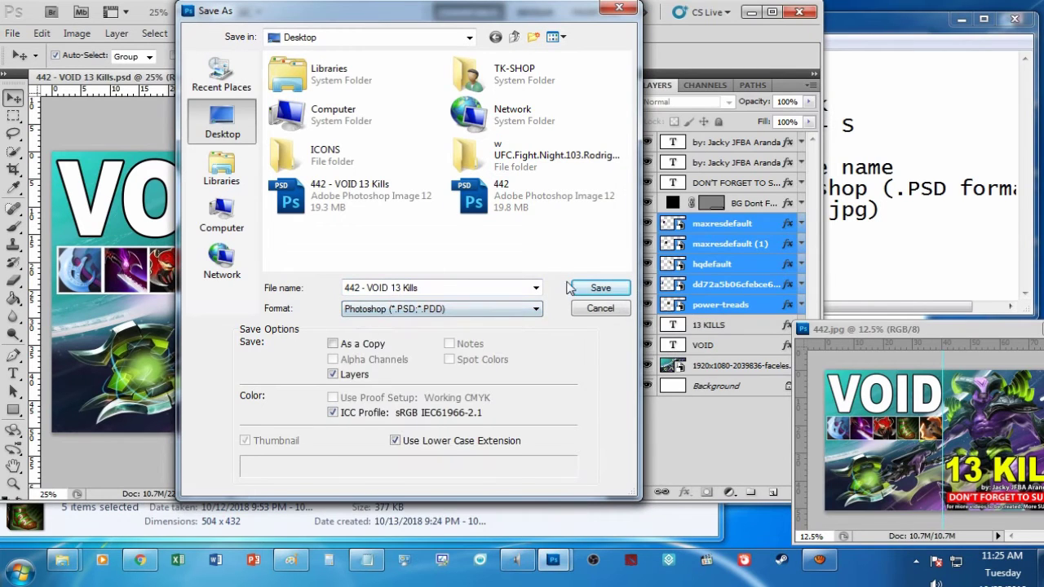
left_click(571, 287)
left_click(377, 211)
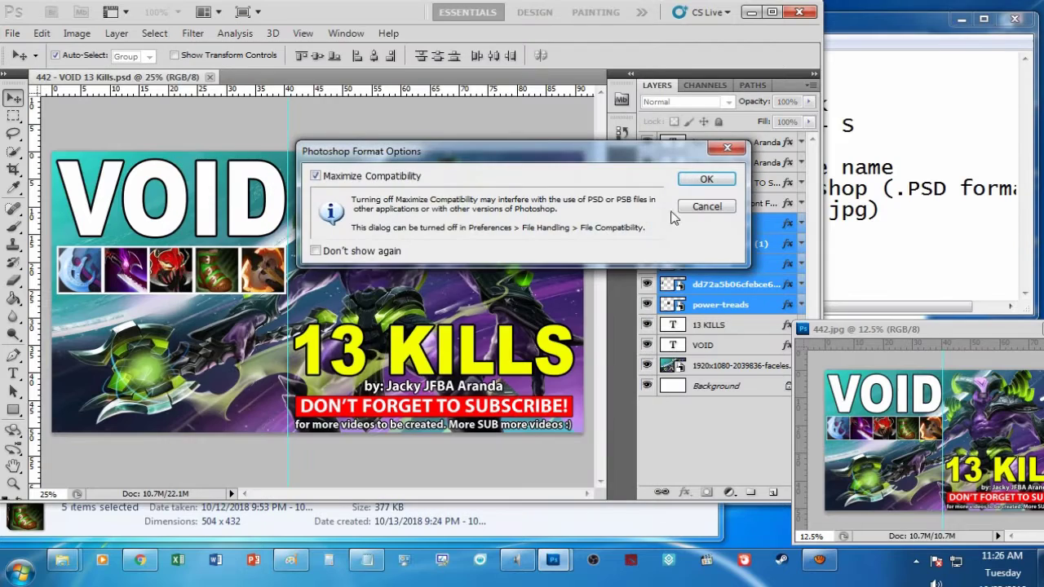
left_click(706, 178)
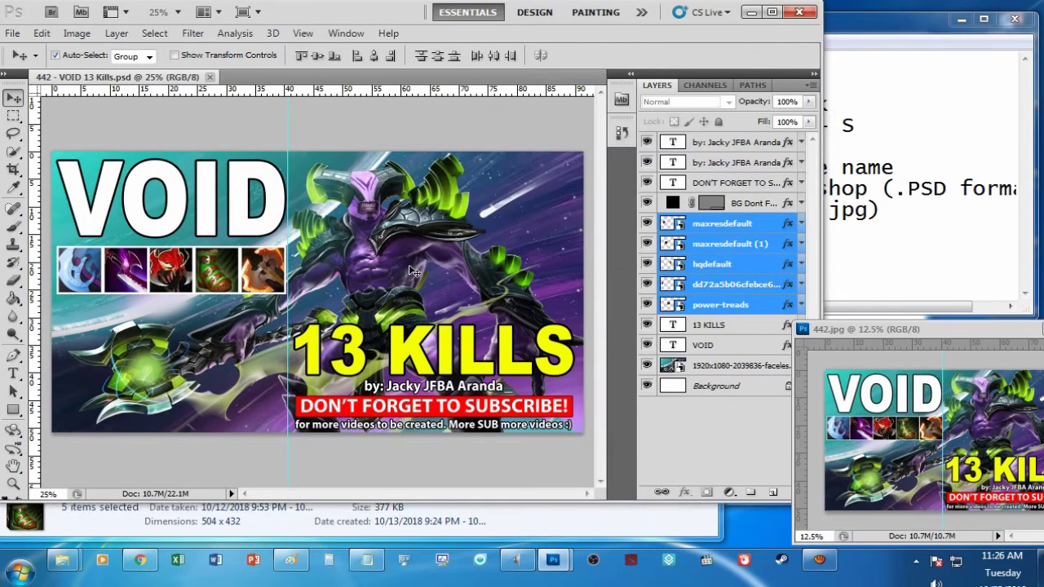
Step: Save a JPEG copy as 442 - VOID 13 Kills.jpg with default quality, then minimize Photoshop
key("ctrl+shift+s")
left_click(391, 310)
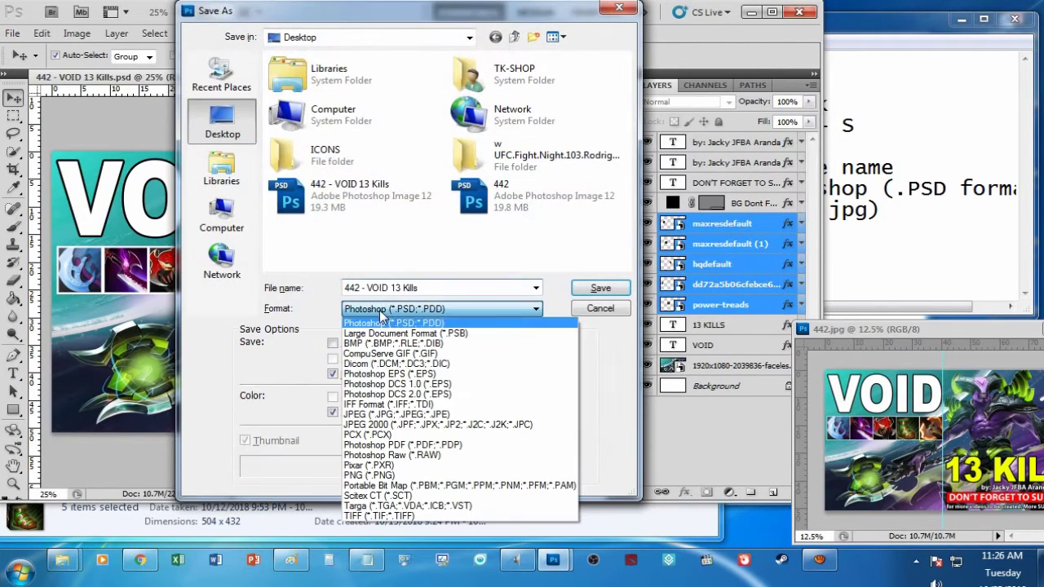
left_click(382, 415)
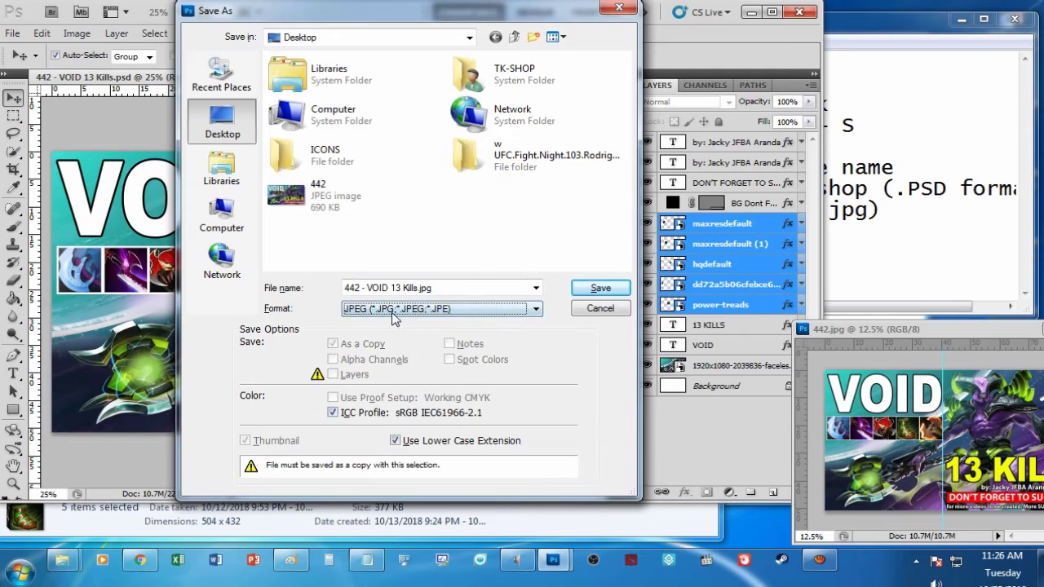
left_click(594, 289)
left_click(610, 145)
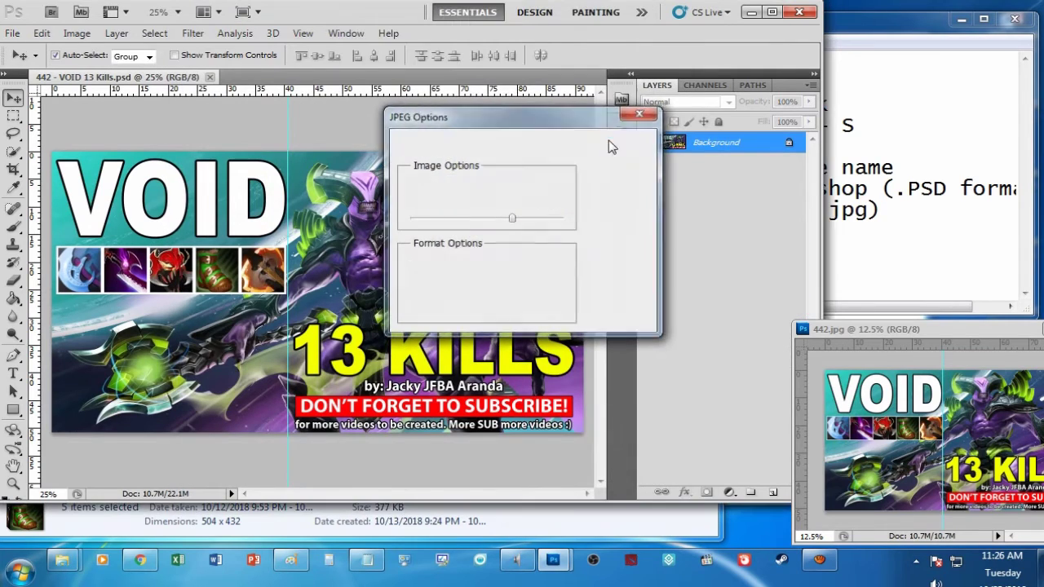
left_click(751, 11)
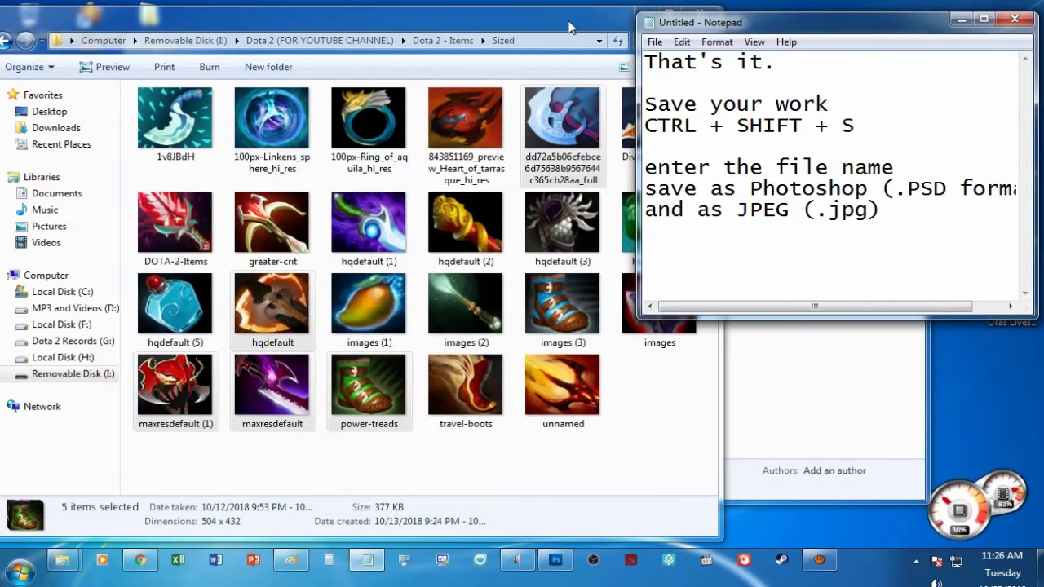
Step: Minimize the folder windows, move the Volume Mixer aside, and clear all the note text
left_click(642, 13)
left_click(560, 52)
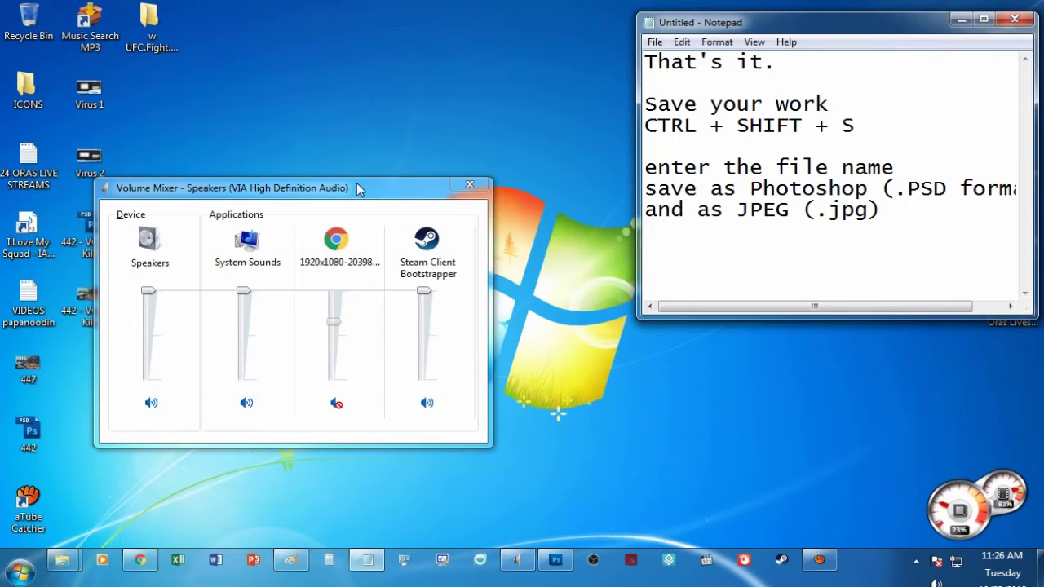
left_click_drag(350, 188, 883, 439)
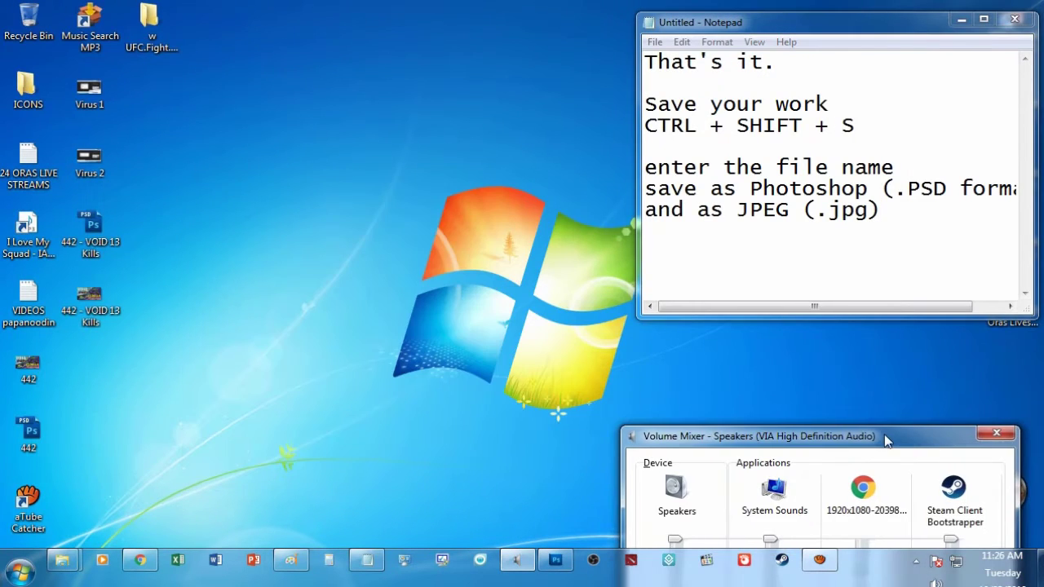
left_click(89, 300)
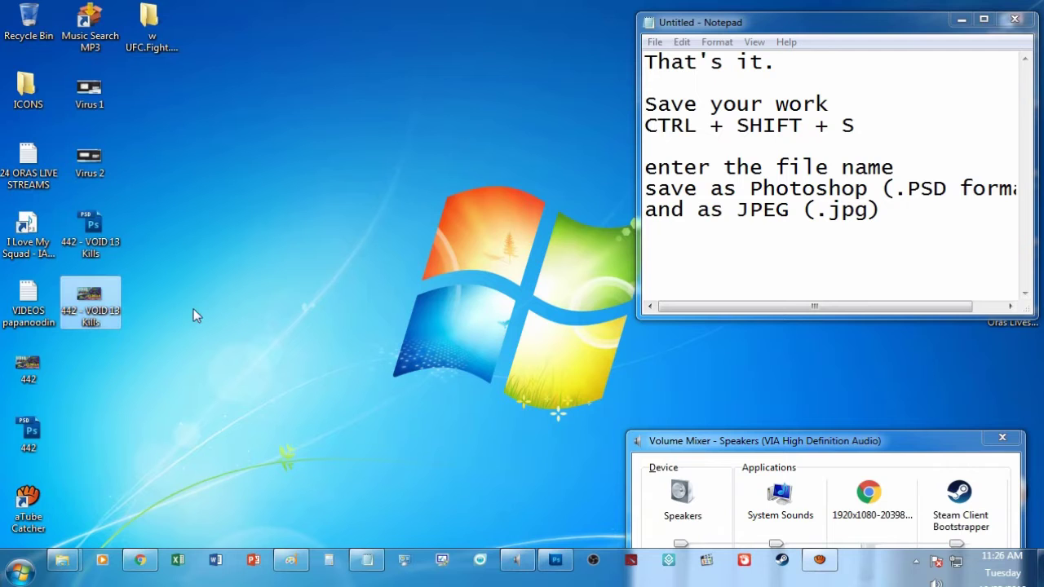
key("alt+Tab")
key("ctrl+a")
key("Delete")
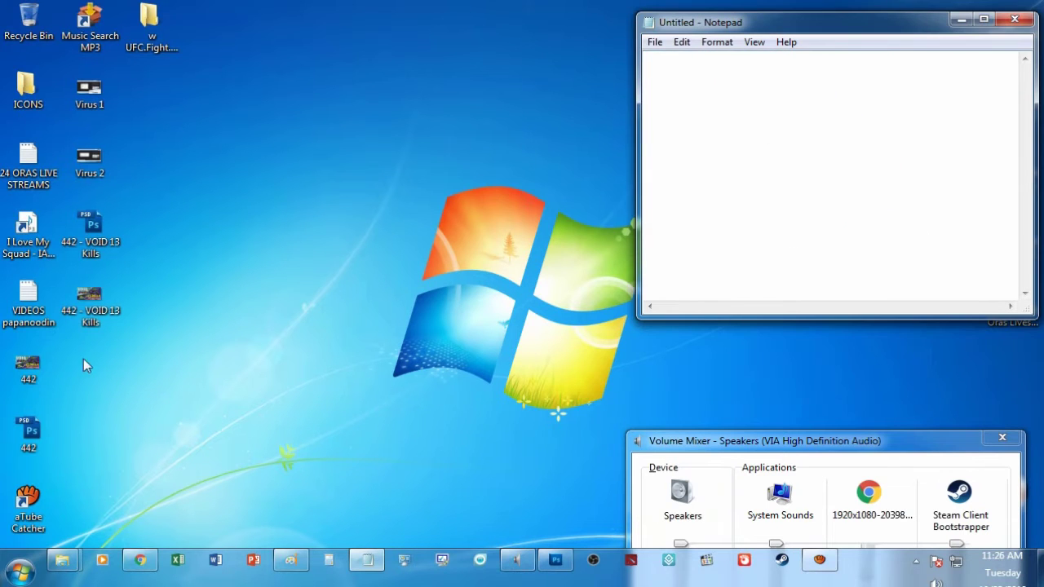
Step: Open the desktop 442 - VOID 13 Kills JPEG in Preview
left_click(89, 306)
right_click(96, 303)
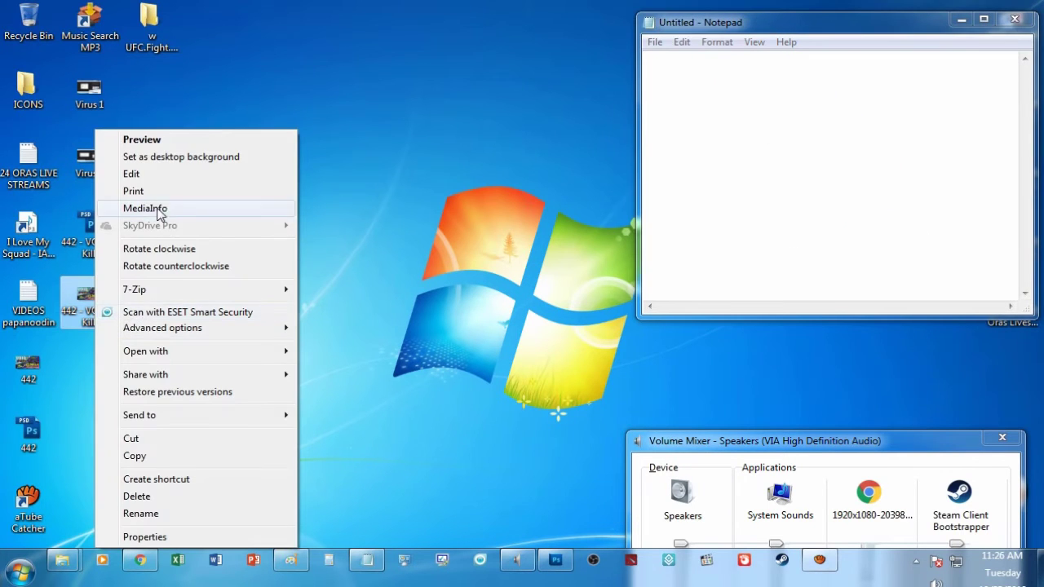
left_click(145, 141)
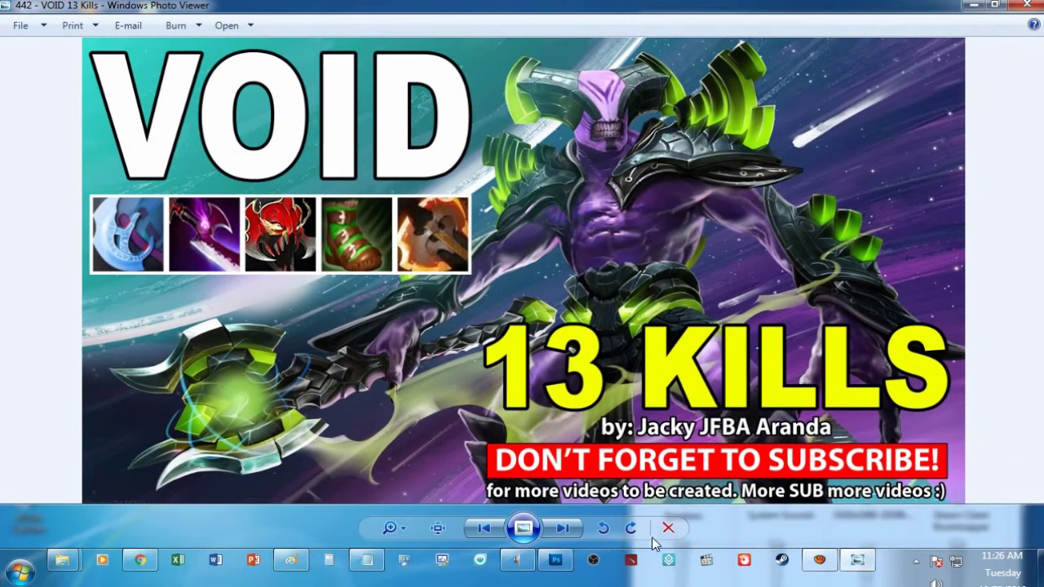
Step: Widen the notes window and type 'THANK YOU FOR WATCHING!' as the first line
left_click(367, 559)
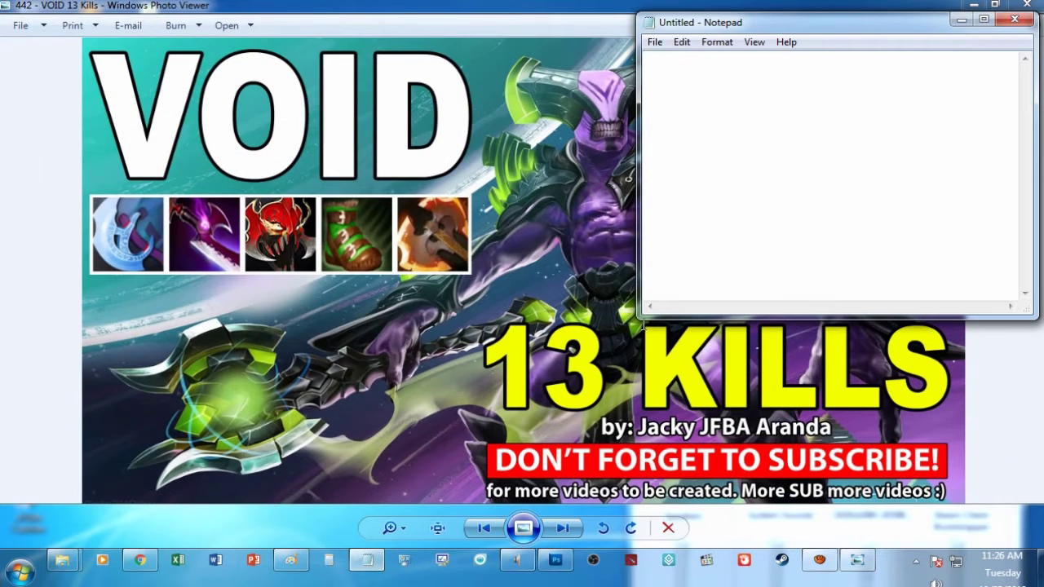
left_click_drag(640, 318, 507, 298)
type("T")
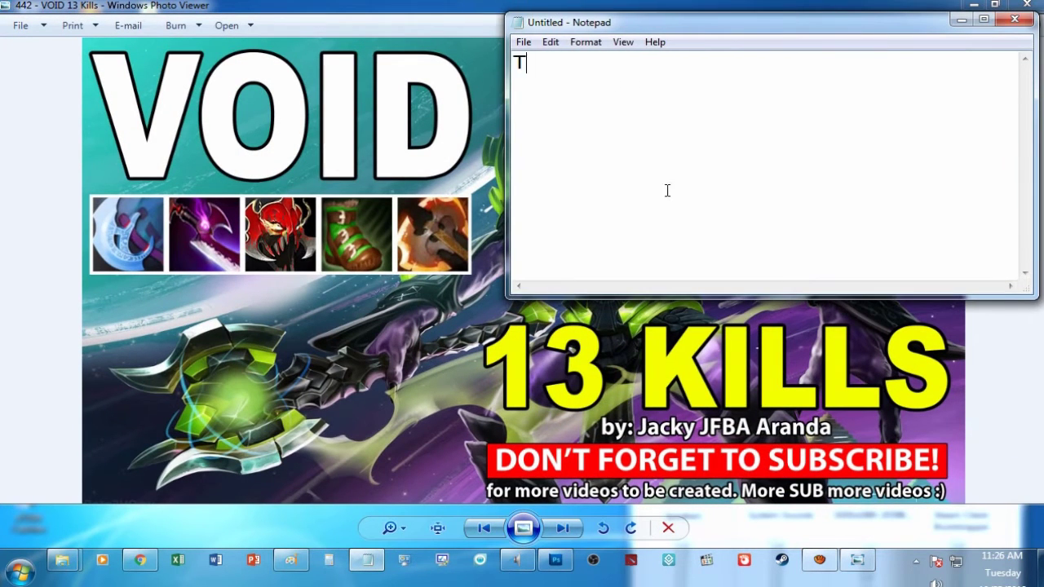
type("HANK YOU ")
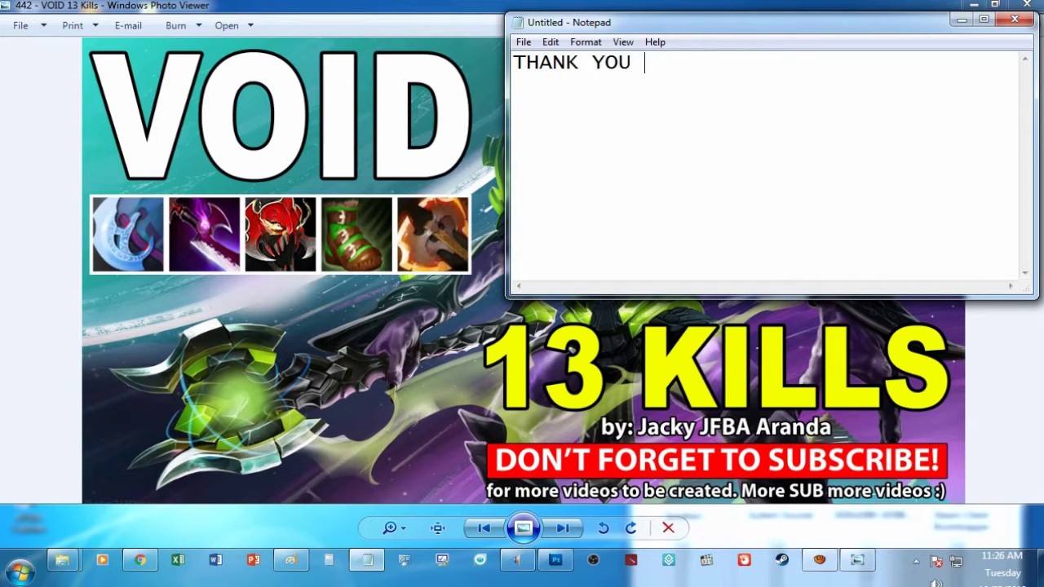
type("FOR WATCHING")
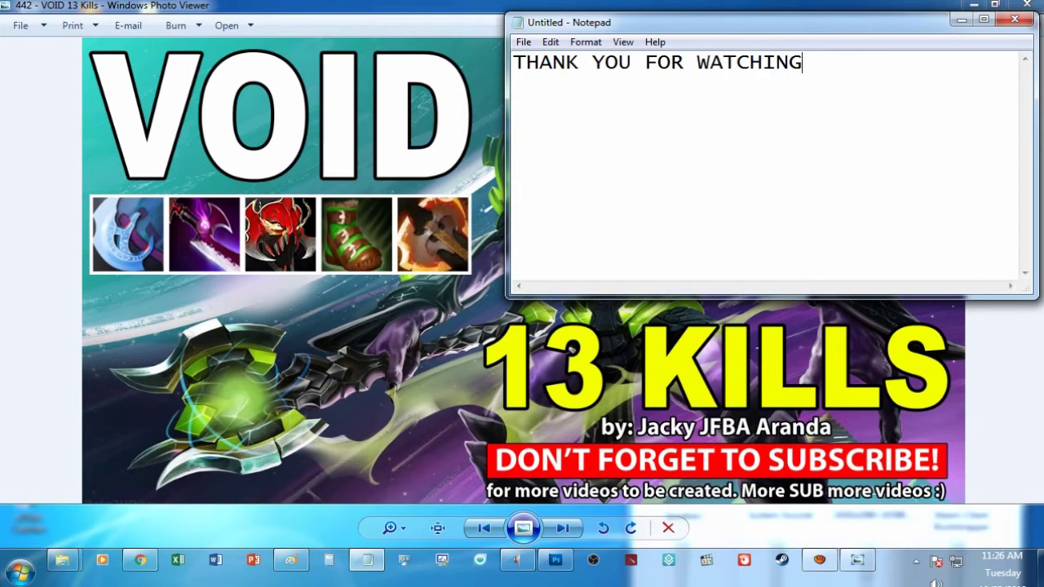
type("!")
key("Return")
key("Return")
Step: Add the SUBSCRIBE, LIKE, SHARE and COMMENT request lines and sign off with 'BYE :)'
type("DO")
key("BackSpace")
type("o")
type("n't forget")
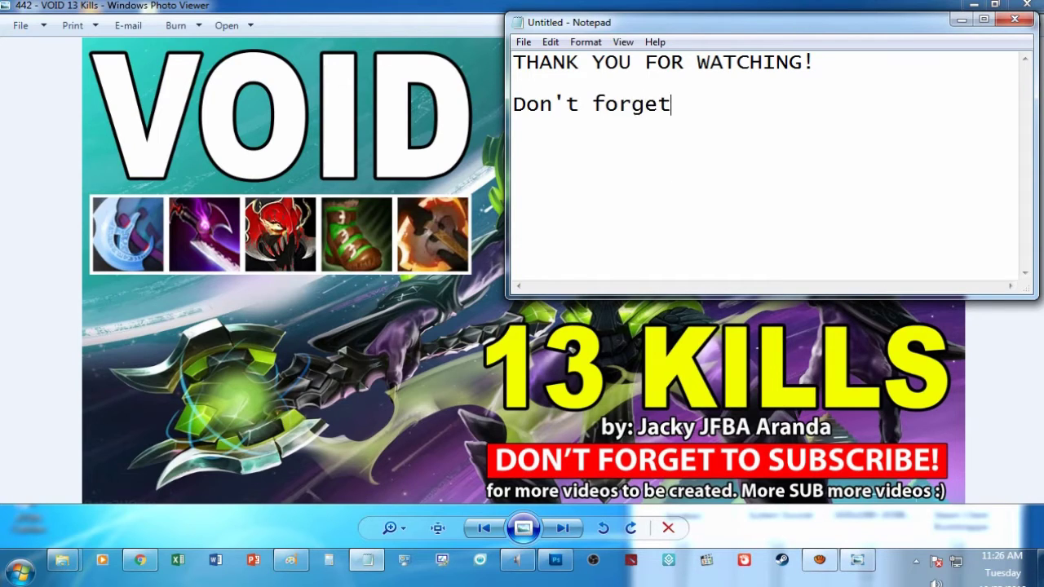
type(" to SUBS")
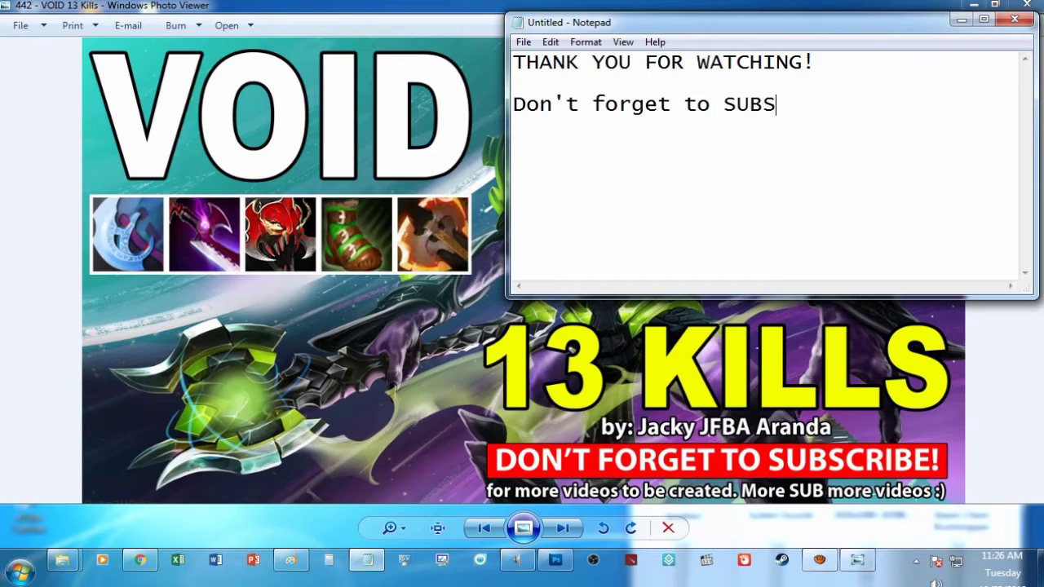
type("CRIBE ")
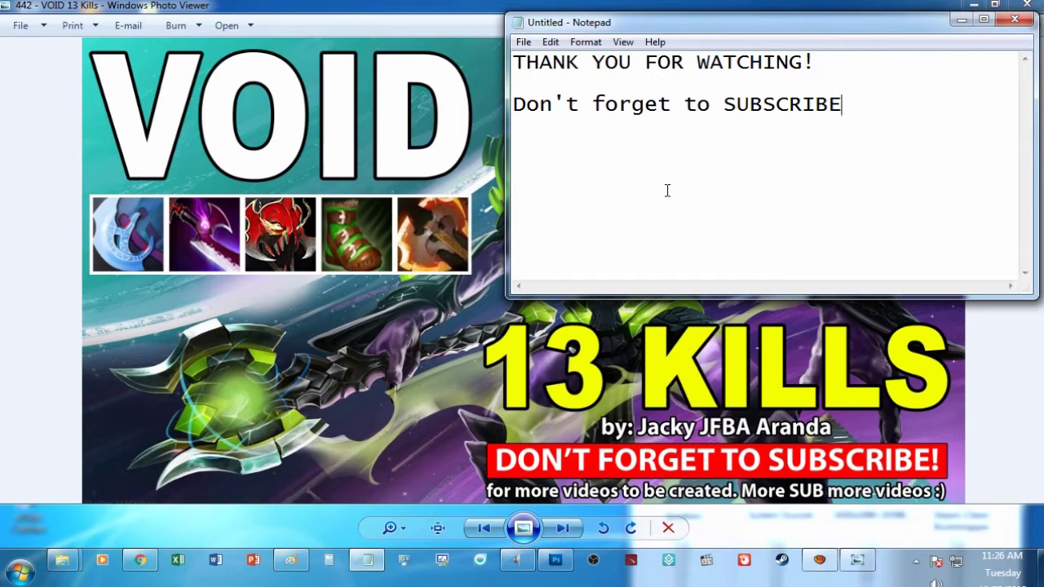
type("LIKE")
key("Return")
type("SHA")
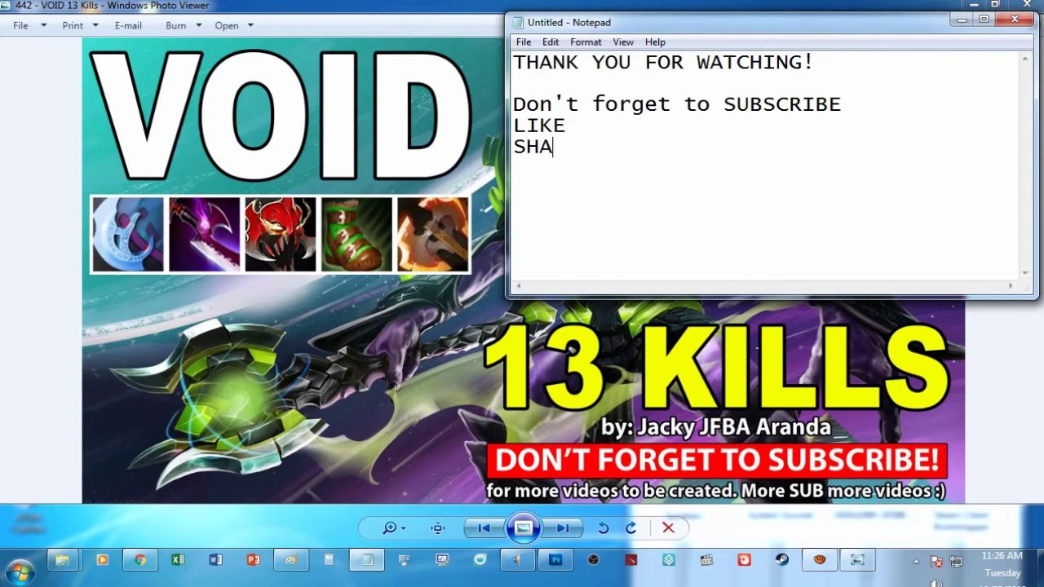
type("RE ")
type("and CO")
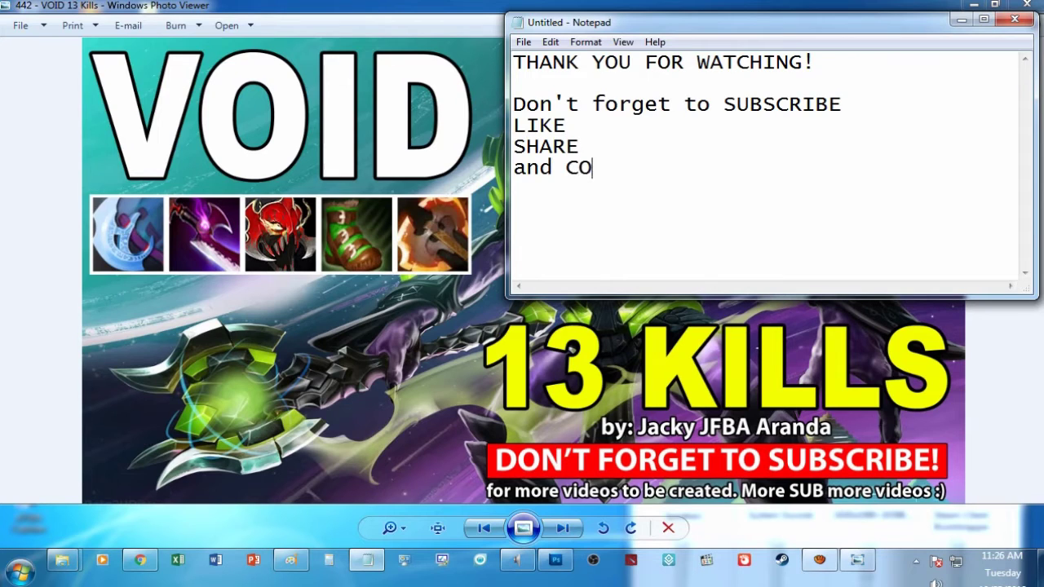
type("MMENT y")
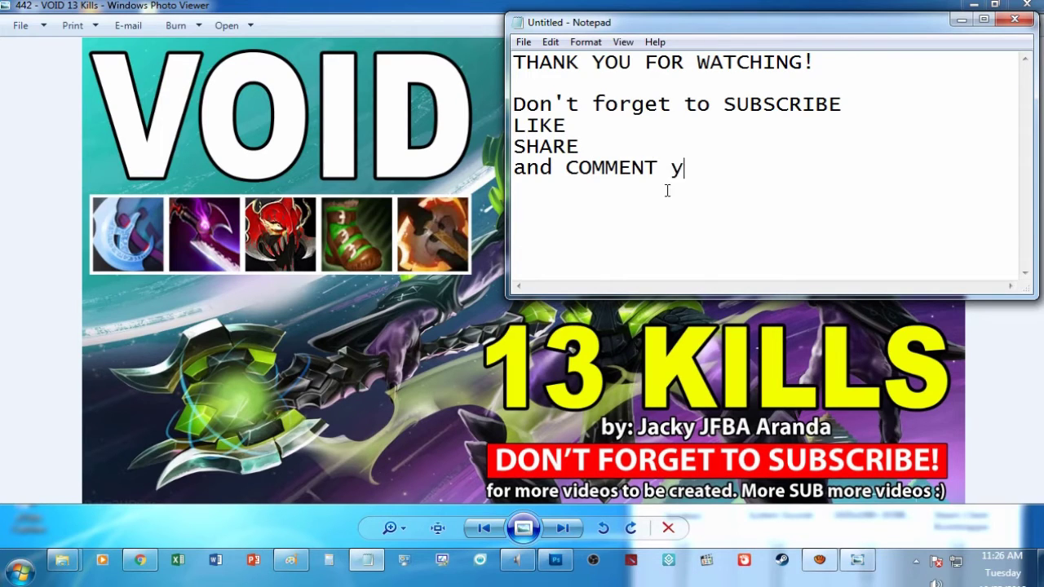
type("our ideas an")
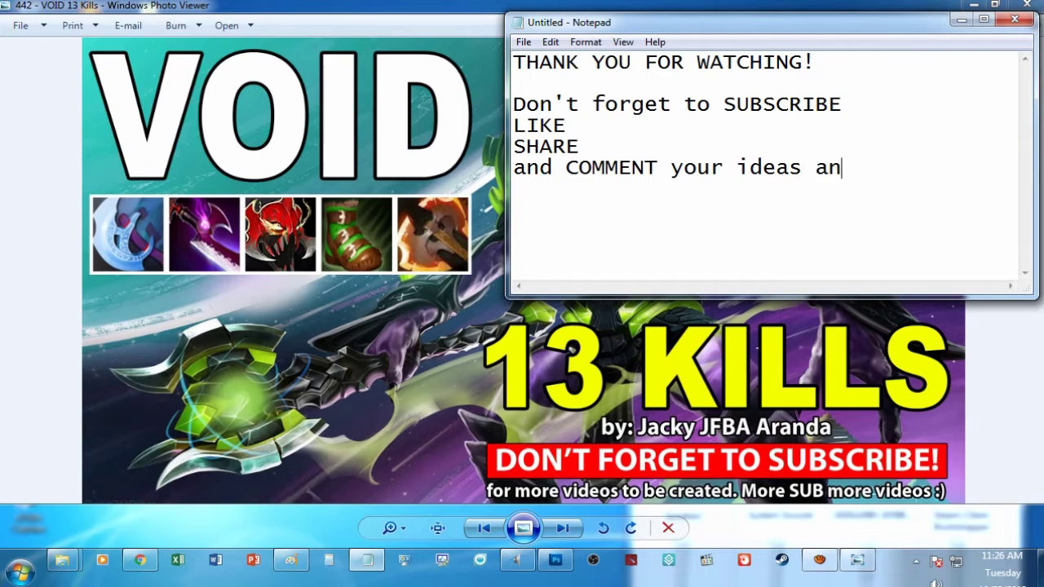
type("d opin")
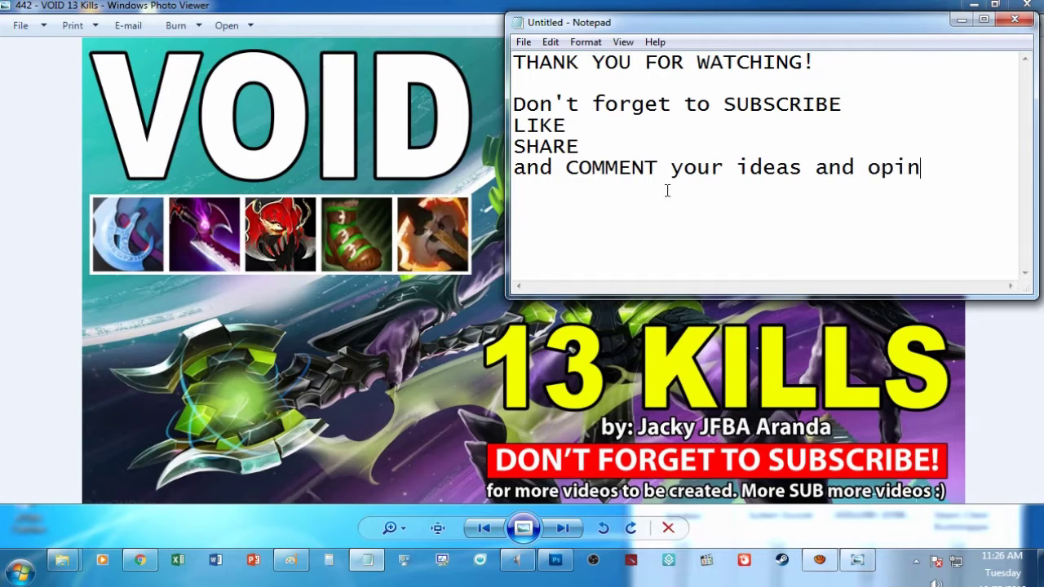
type("ion ")
type("fo")
type("r my next ")
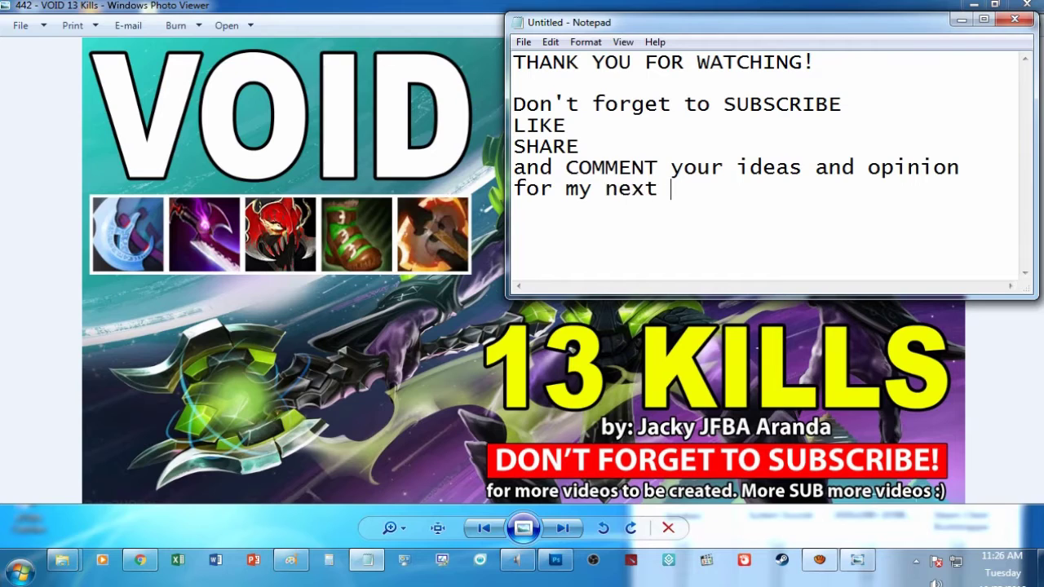
type("video")
type("BYE :)")
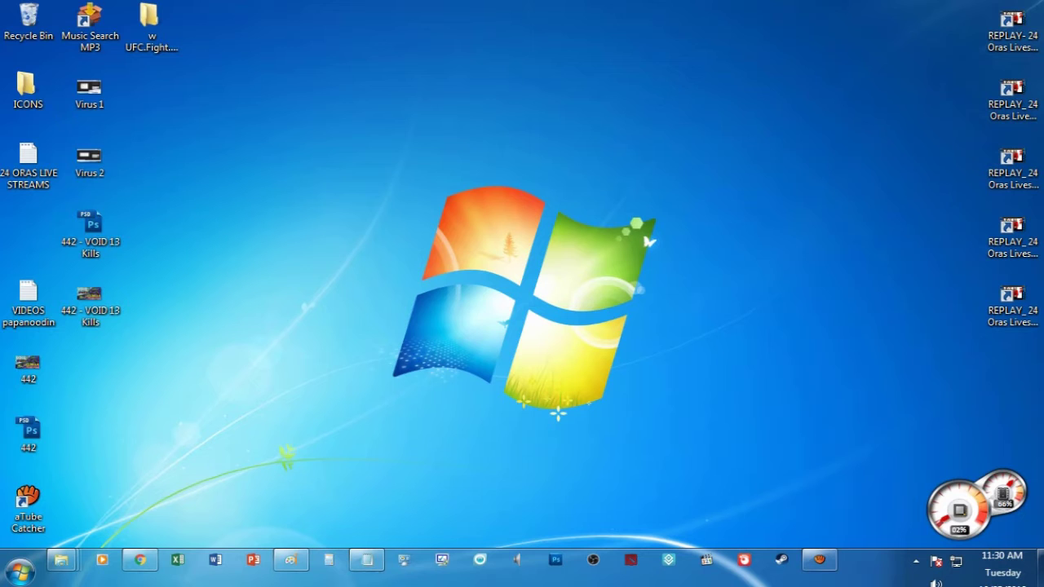
Step: Return to the Creator Studio videos tab in Chrome and open the Create options
left_click(141, 560)
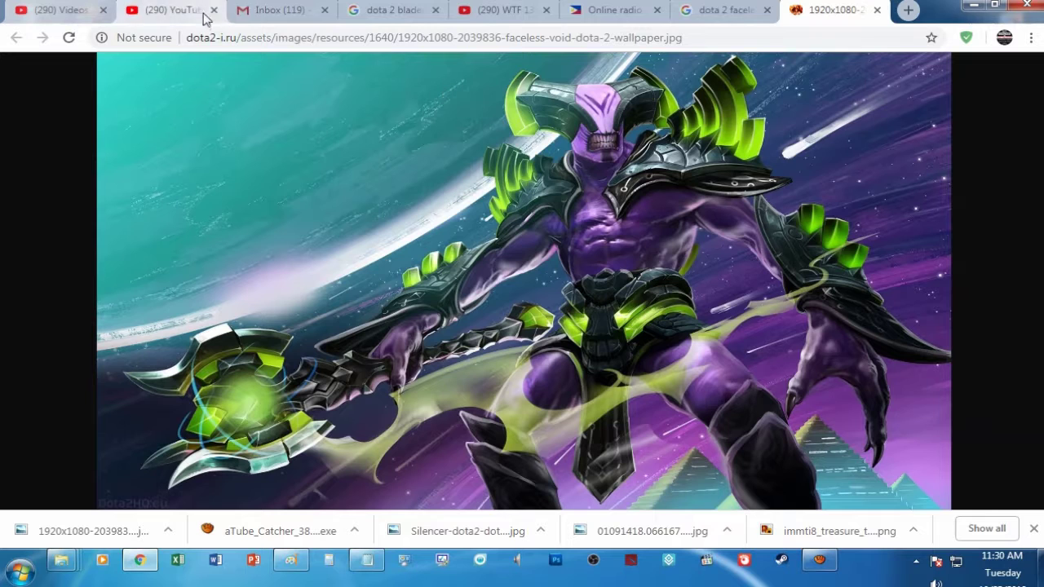
key("ctrl+1")
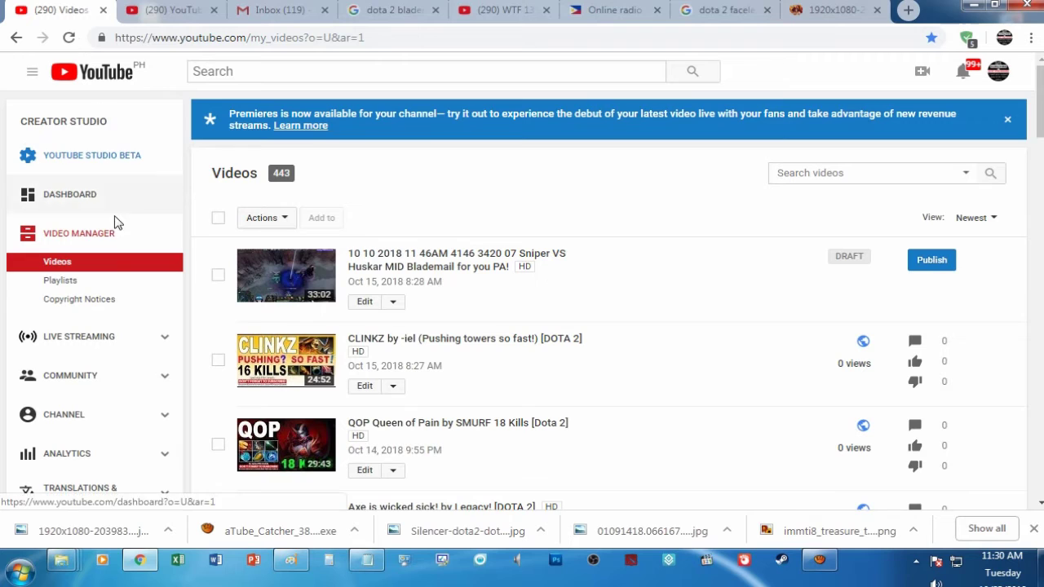
left_click(922, 72)
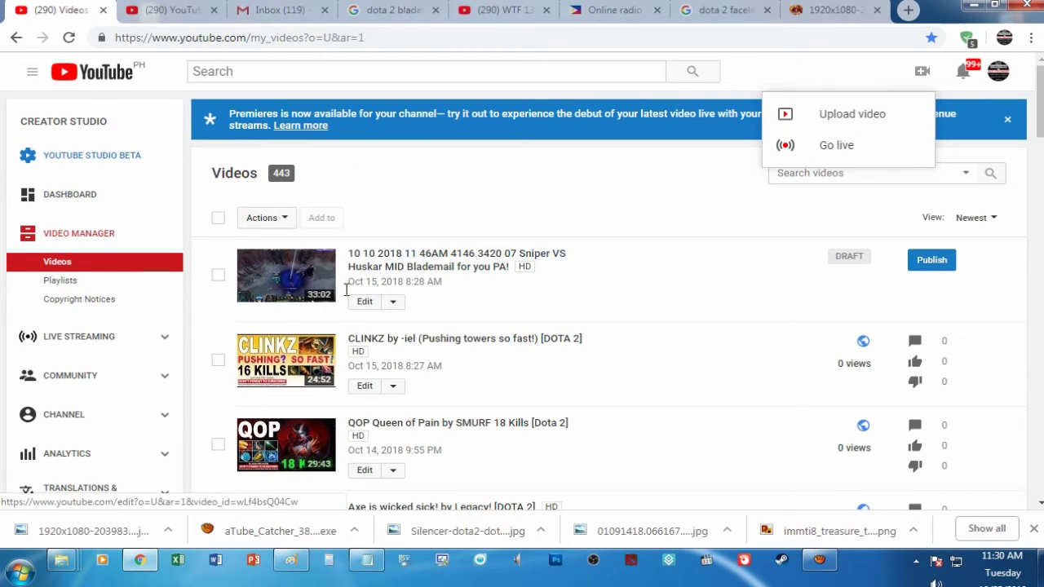
Step: Replace the note with 'UPLOADING YouTube Thumbnail' and the step 'Go to Your Channel Dashboard'
left_click(368, 560)
key("ctrl+a")
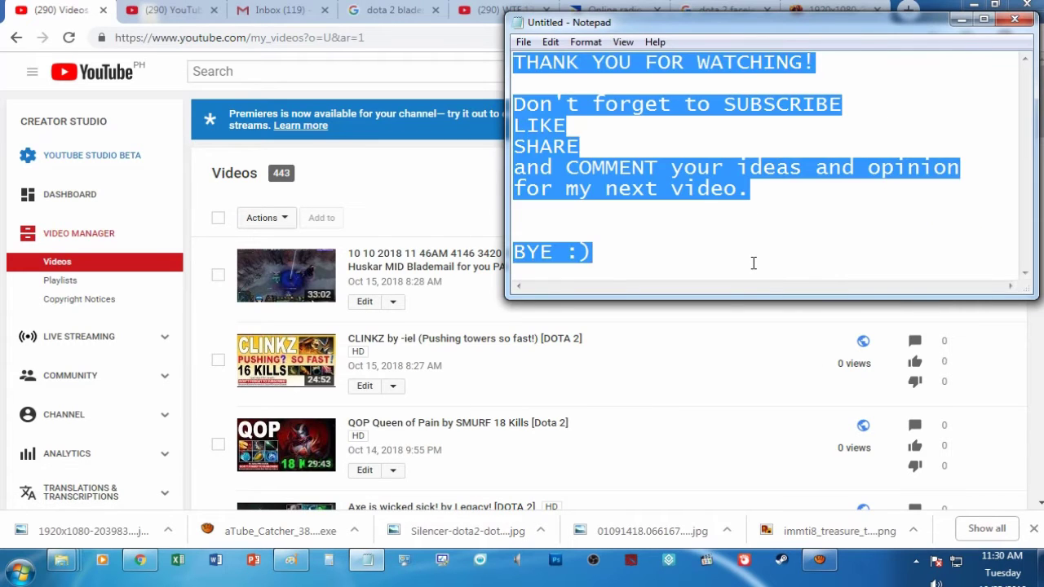
type("UPLOADING ")
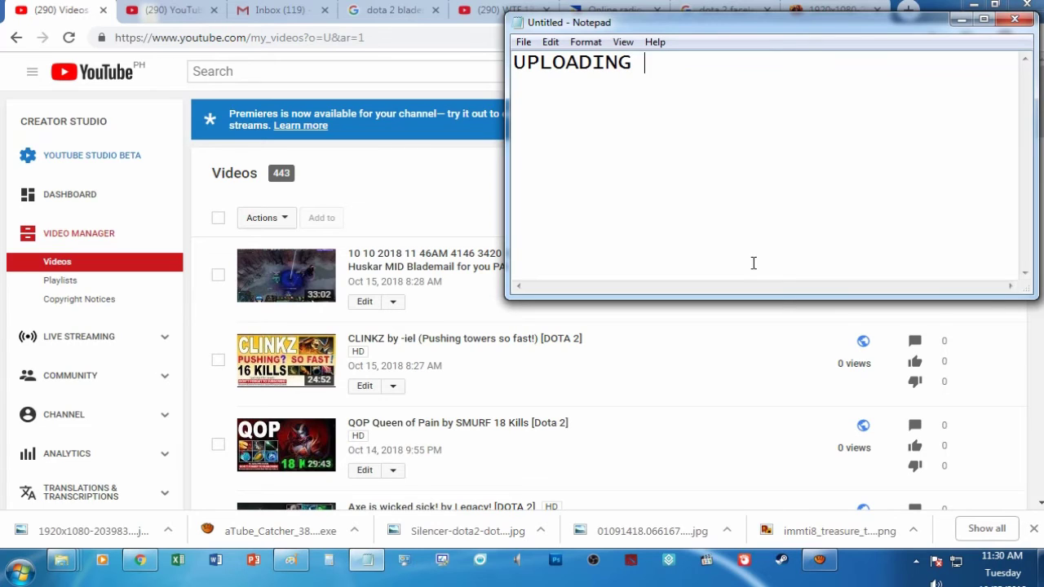
type("YouTube ")
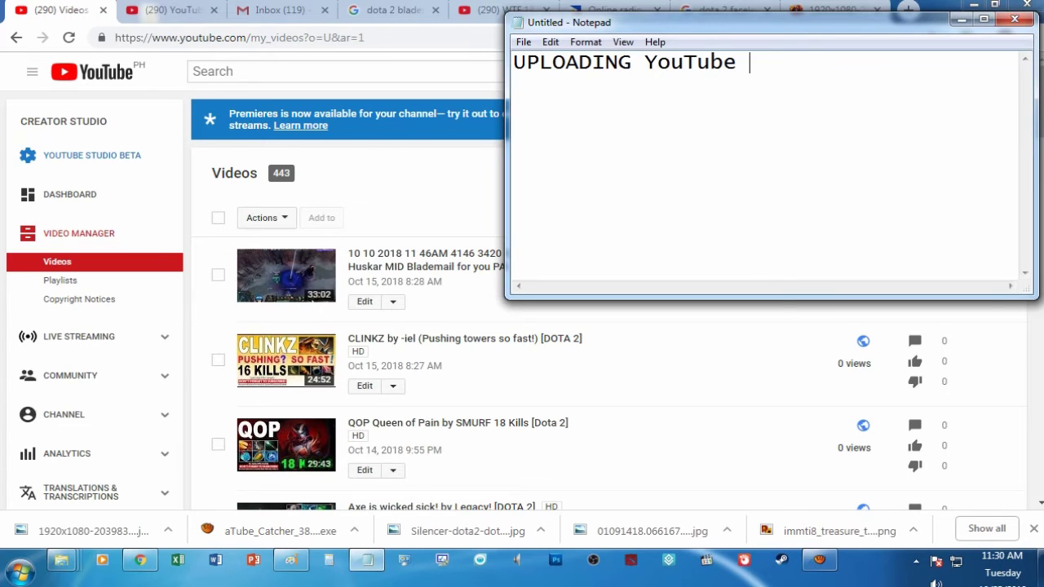
type("Thumb")
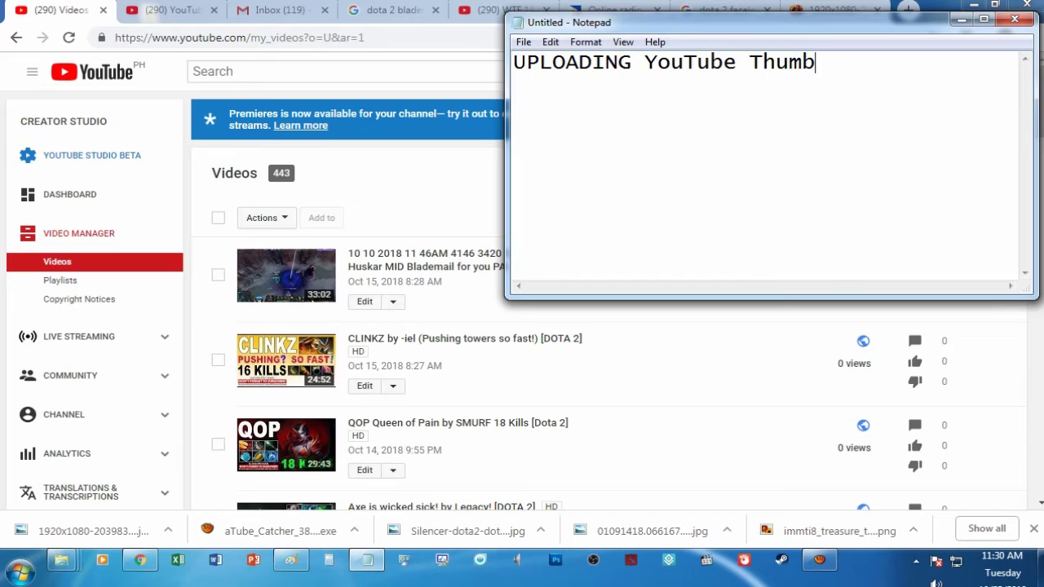
type("nail")
key("Return")
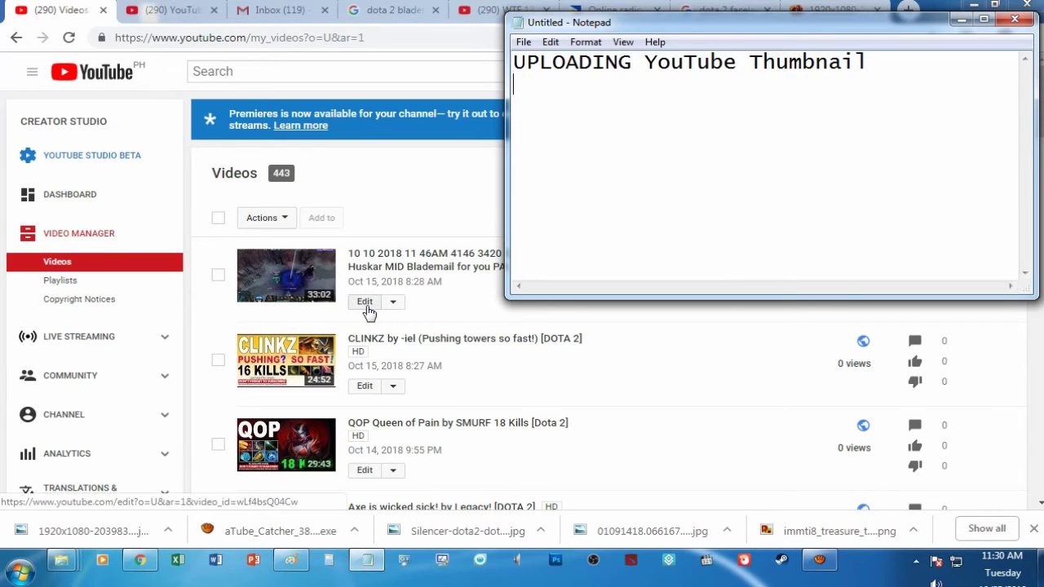
key("Return")
type("G")
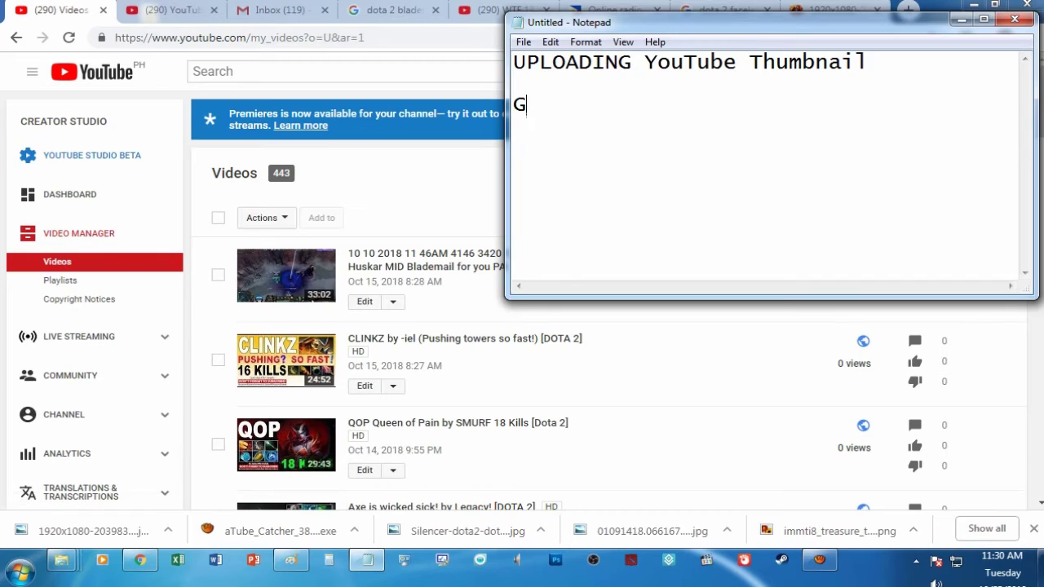
type("o to Your ")
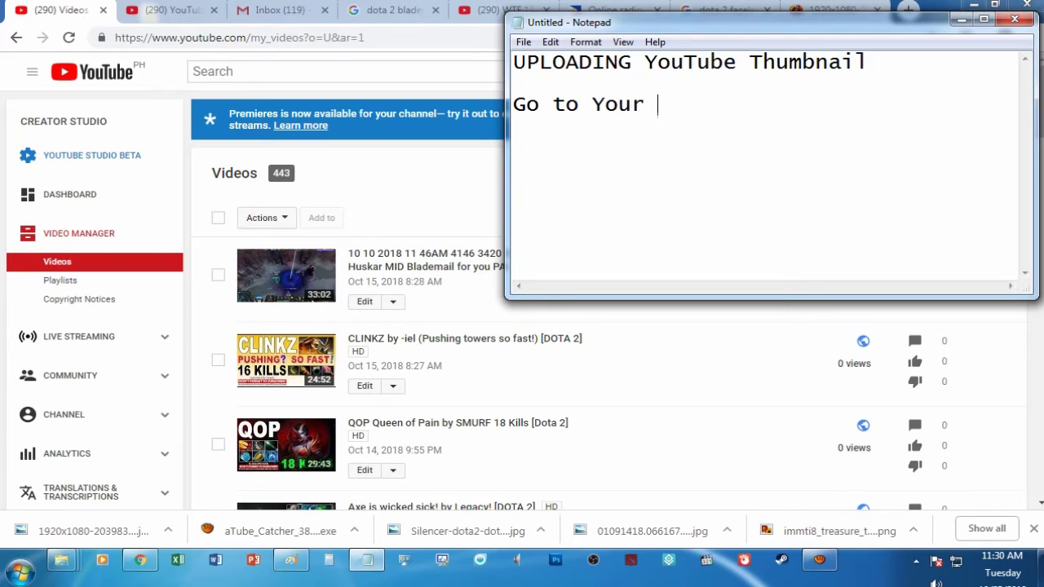
type("Channel Da")
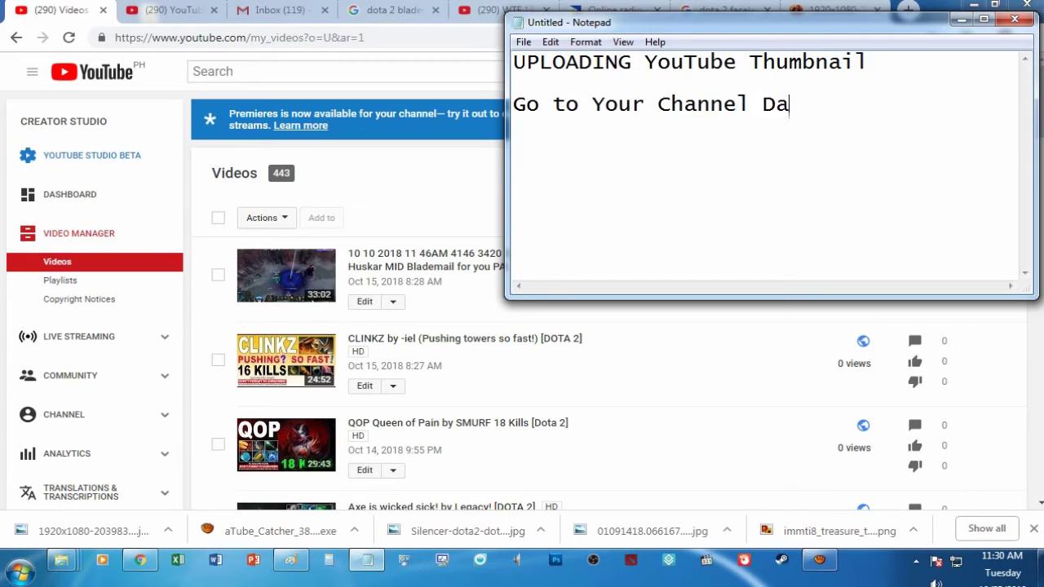
type("shboard")
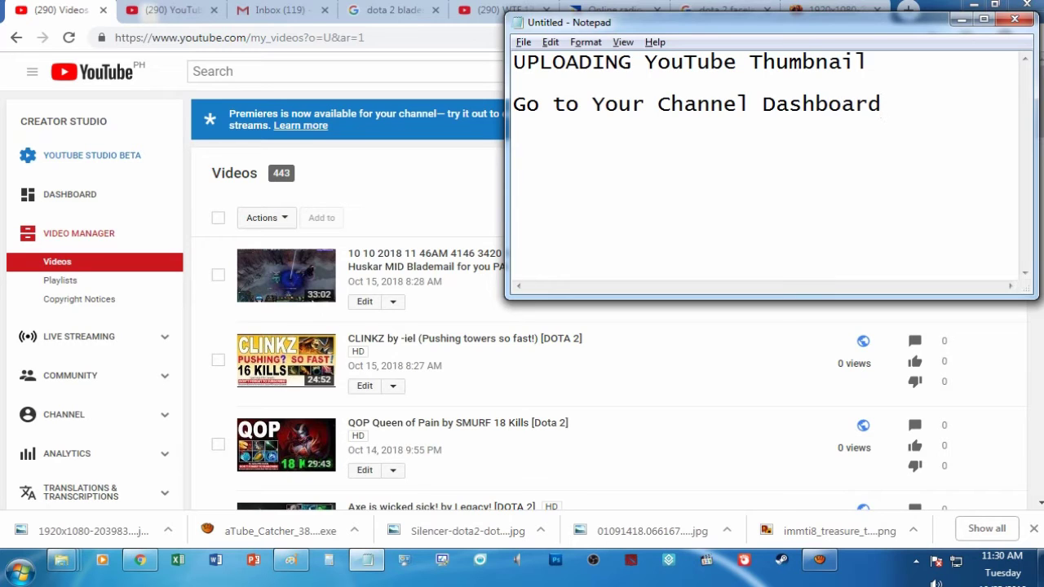
Step: Open the YouTube home page in a new tab and launch YouTube Studio from the account menu
middle_click(96, 71)
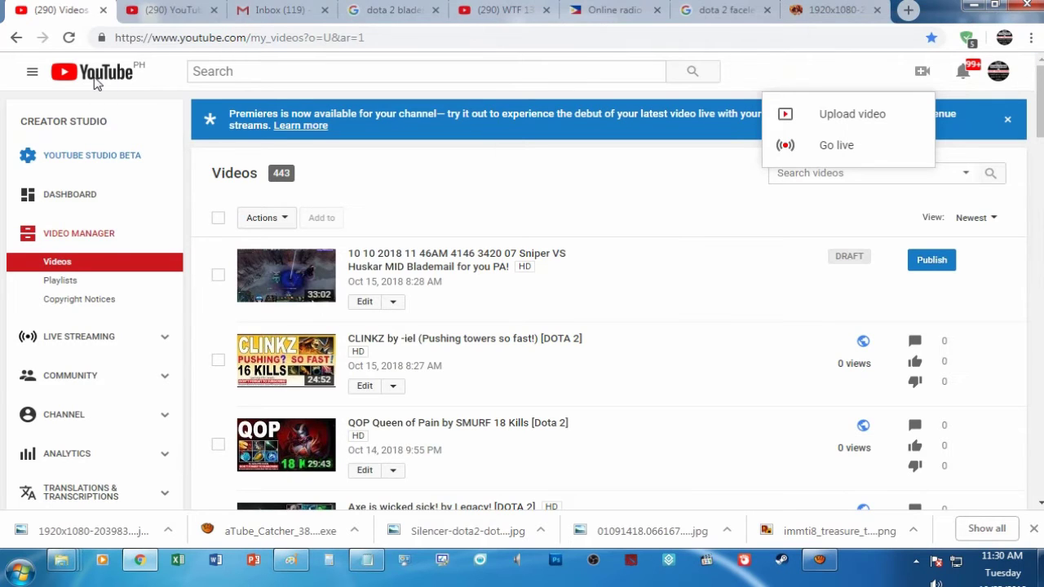
left_click(146, 10)
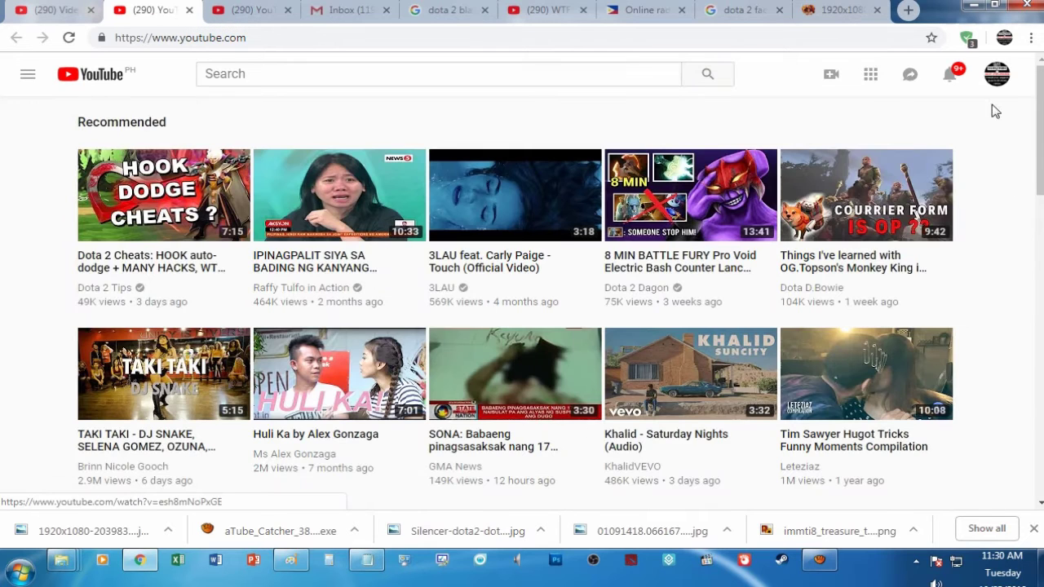
left_click(998, 80)
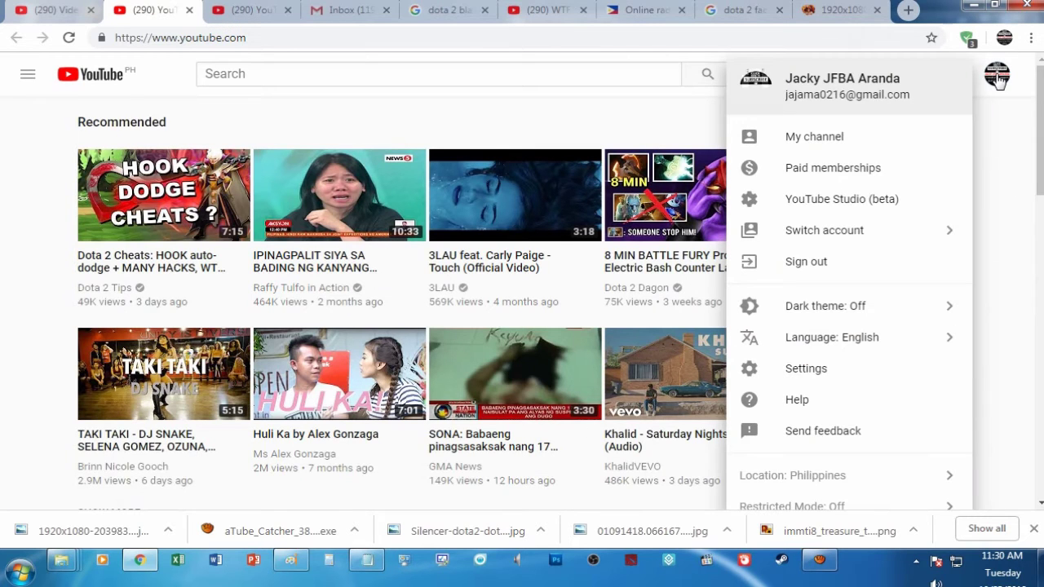
left_click(818, 204)
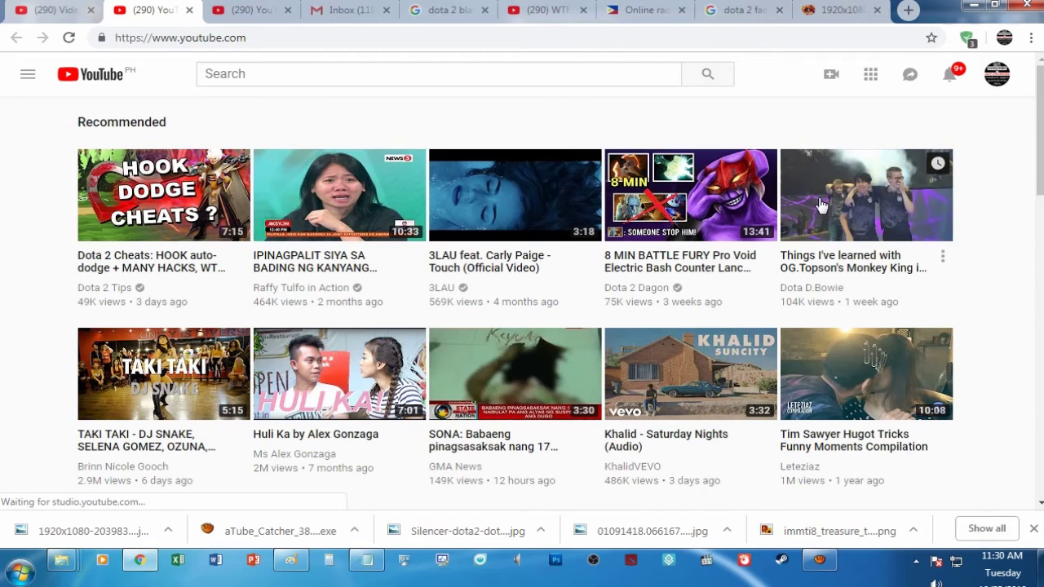
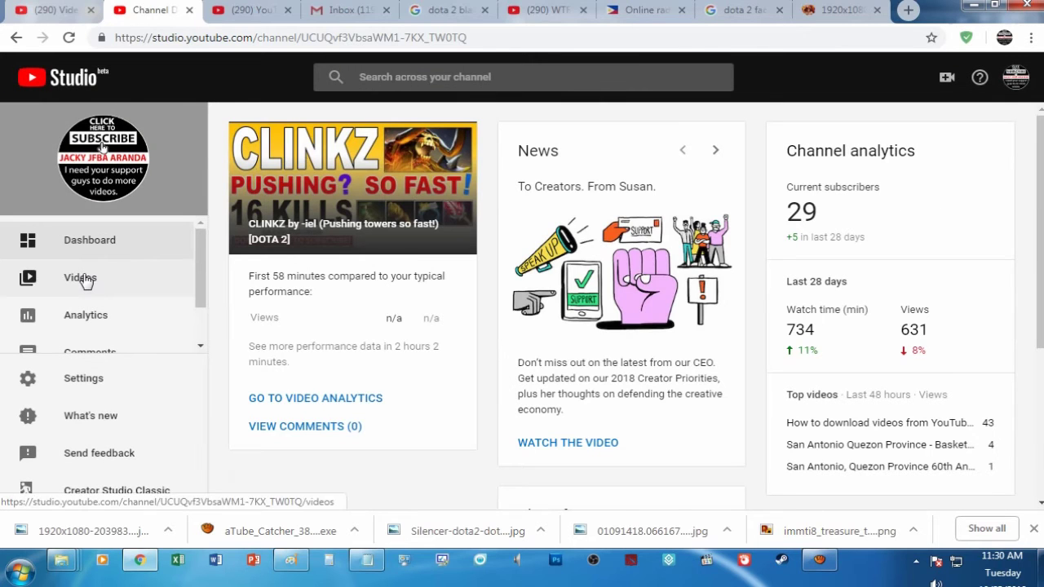
Step: Open the channel's Videos list and add 'Videos' to the tutorial notes
left_click(80, 278)
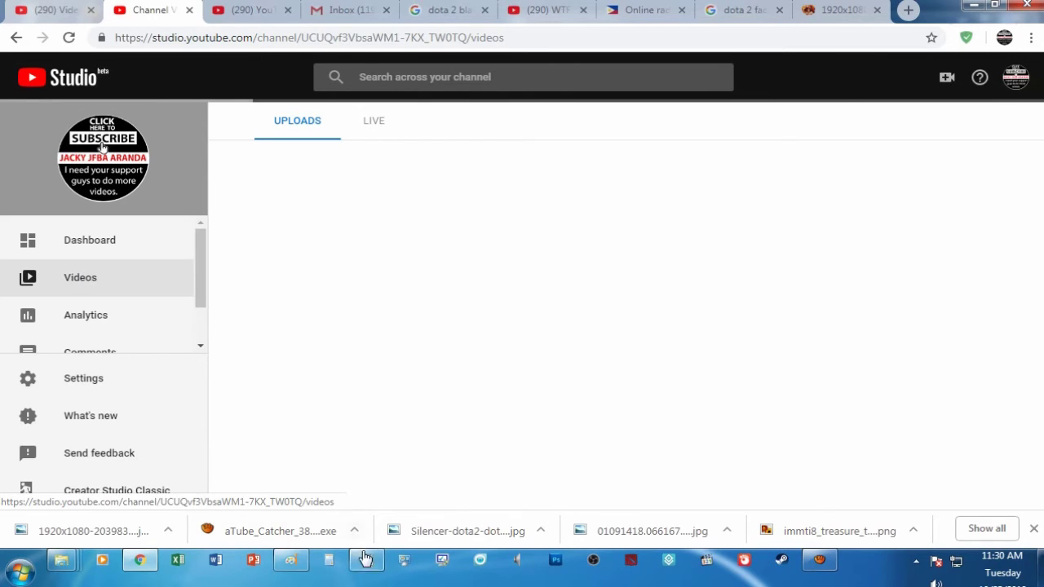
key("alt+Tab")
key("Return")
type("Vi")
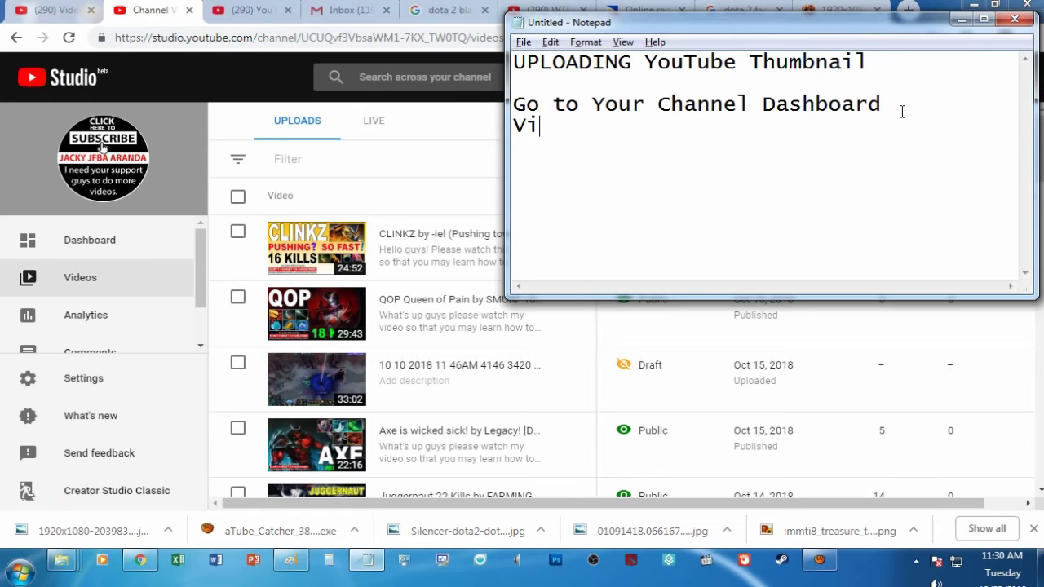
type("deos")
key("alt+Tab")
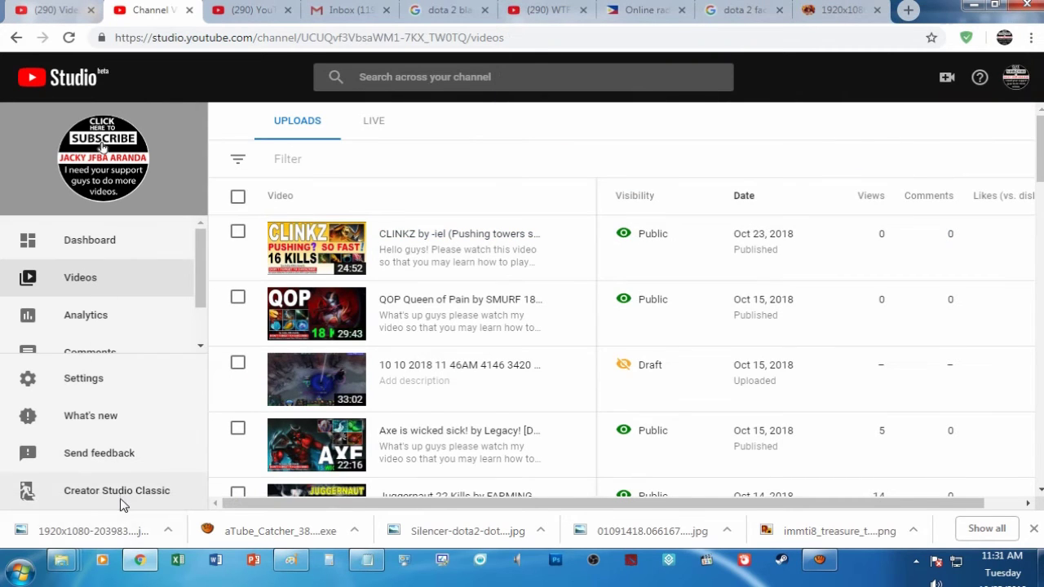
Step: Note 'Creator Studio Classic' and switch to Creator Studio Classic
key("alt+Tab")
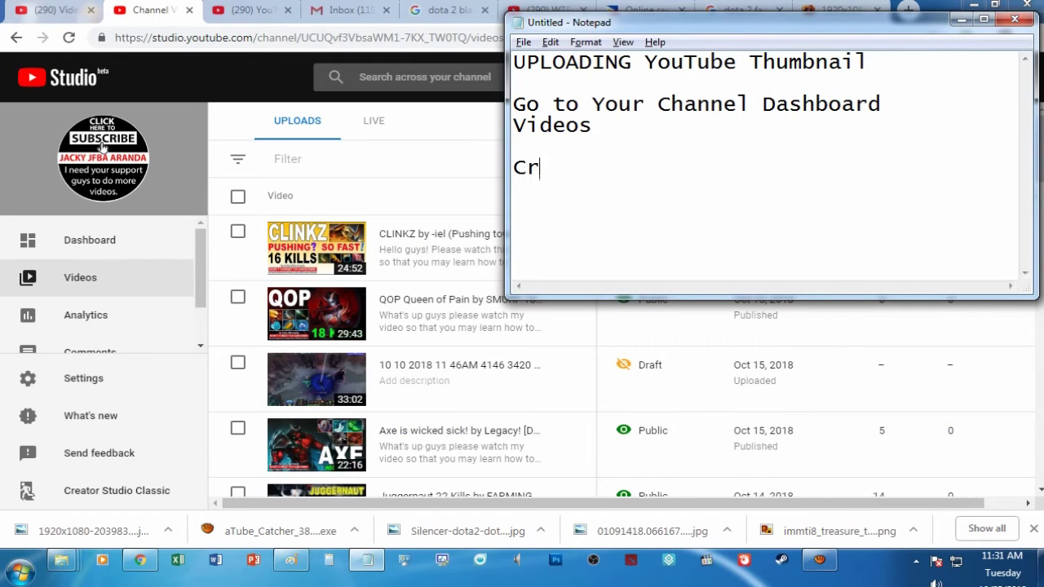
type("eator")
type(" Studio ")
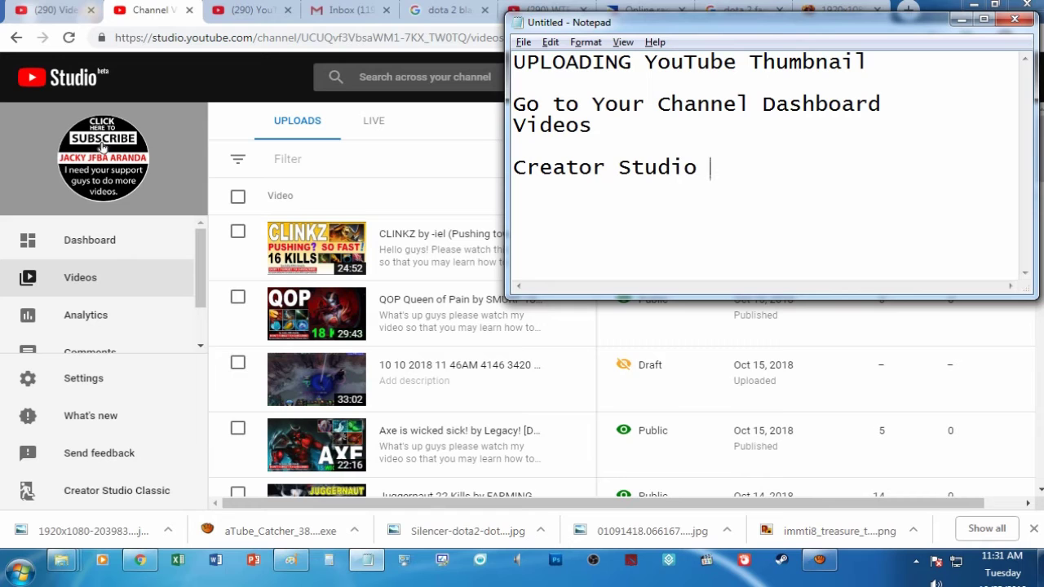
type("Classic")
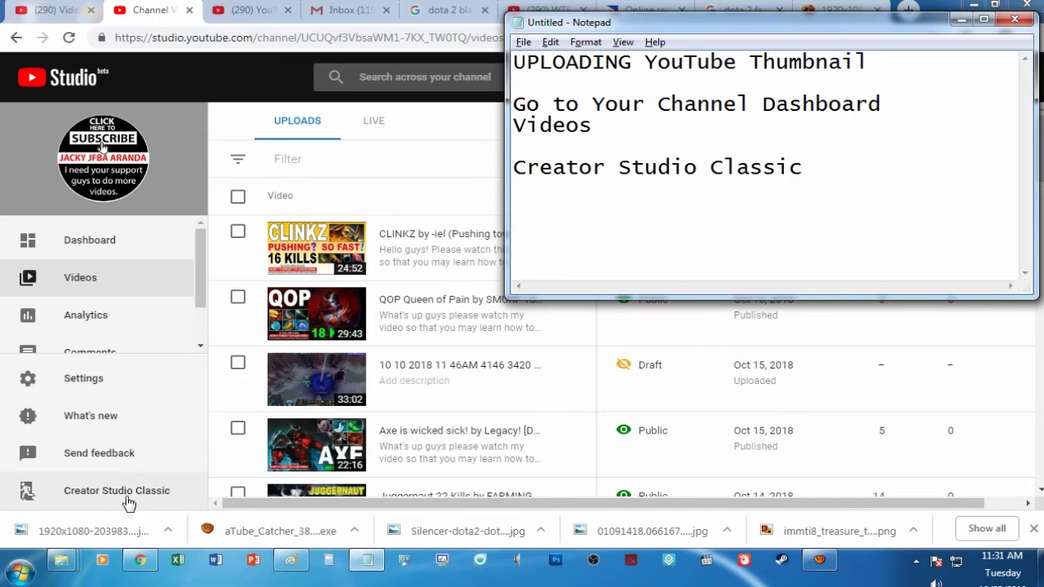
left_click(147, 490)
Step: Skip the feedback dialog, rewrite notes to 'EXAMPLE Click Edit', and open the Sniper VS Huskar edit page
left_click(711, 453)
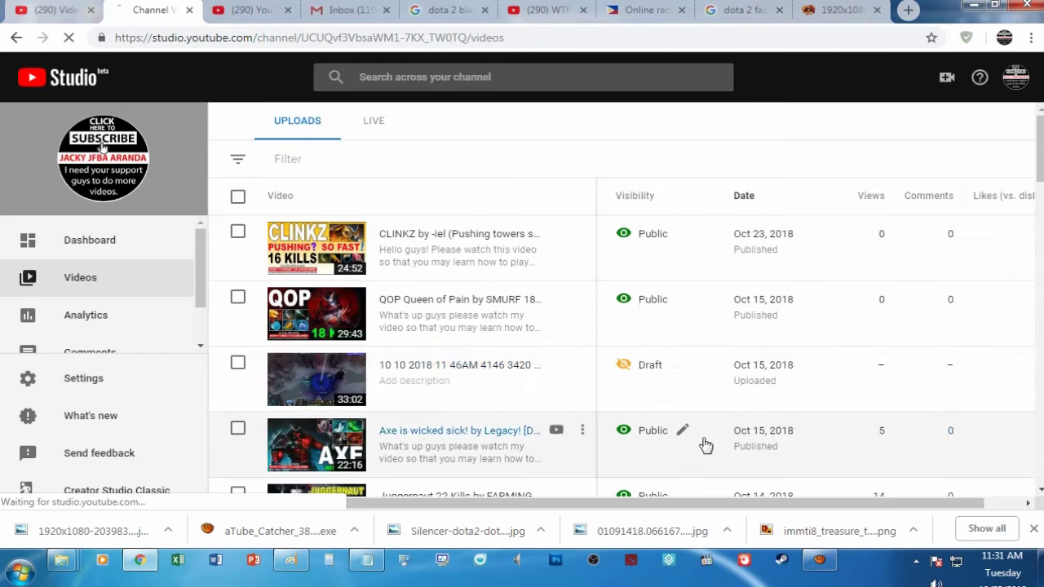
mouse_move(457, 236)
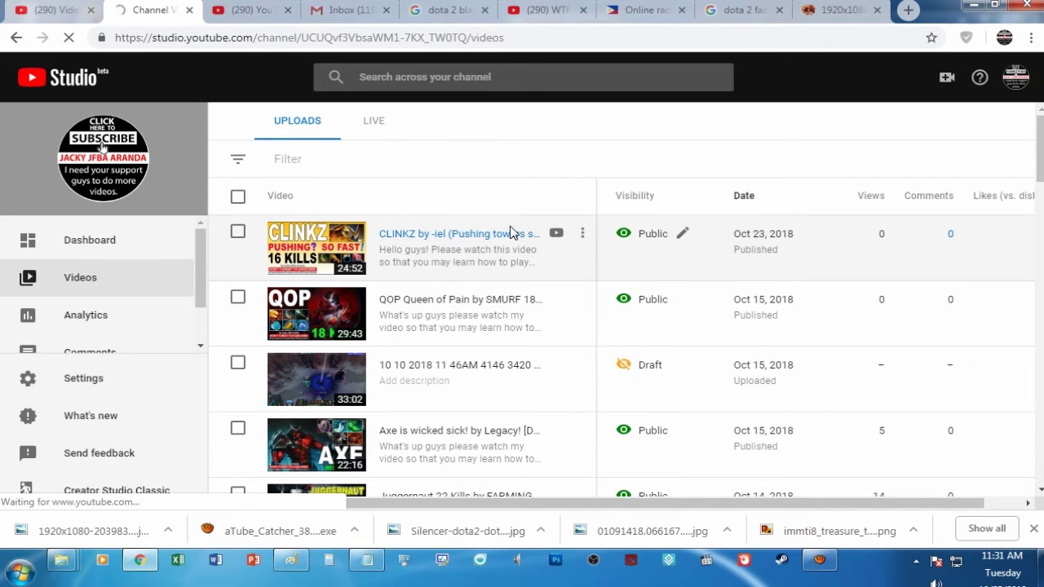
key("alt+Tab")
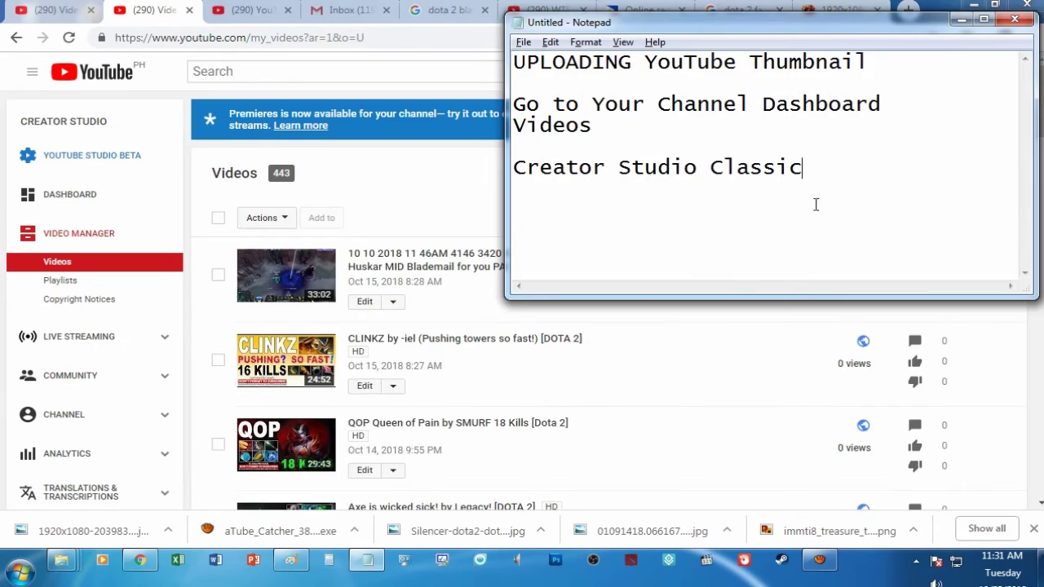
key("ctrl+a")
type("EXAMPLE  ")
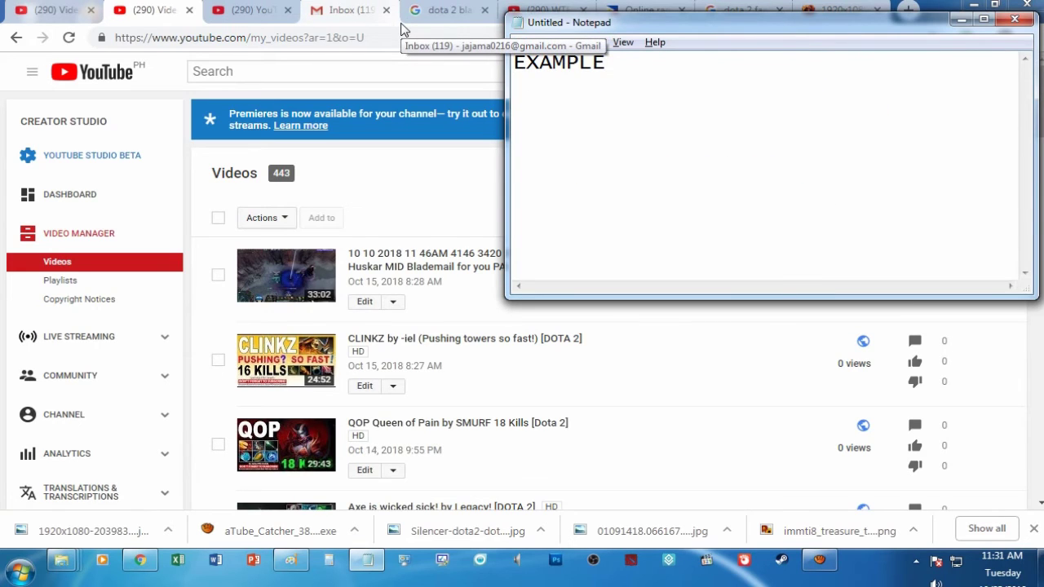
type("Click Edit")
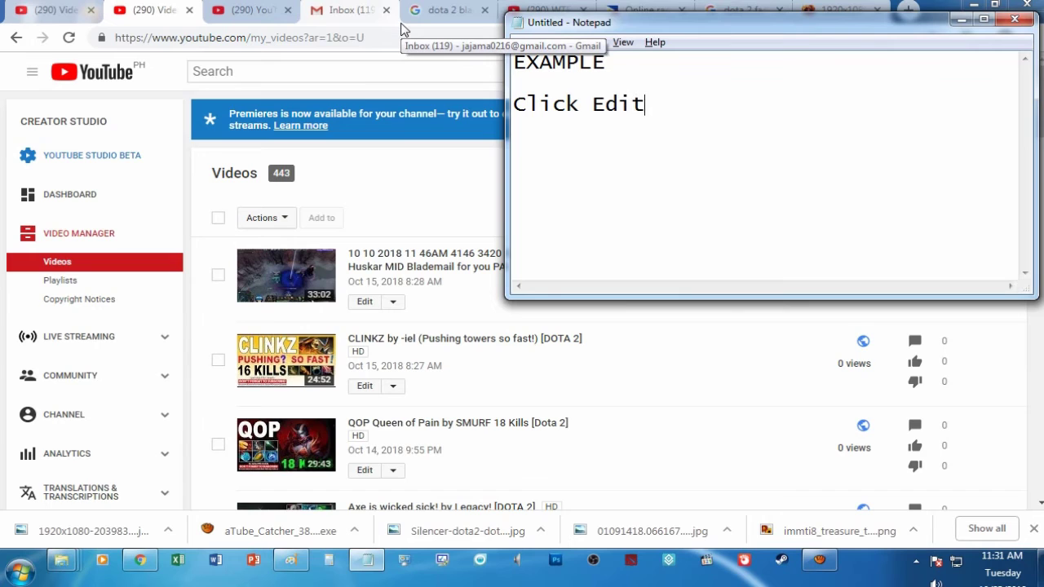
left_click(365, 302)
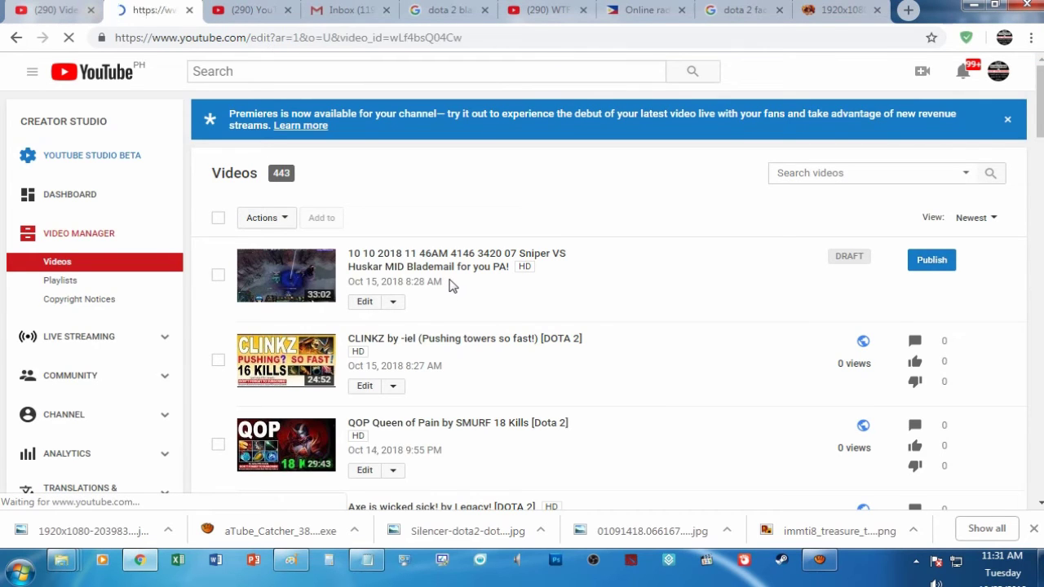
Step: Note 'Choose CUSTOM THUMBNAIL' and start a custom thumbnail upload from the edit page
scroll(453, 286, "down", 1)
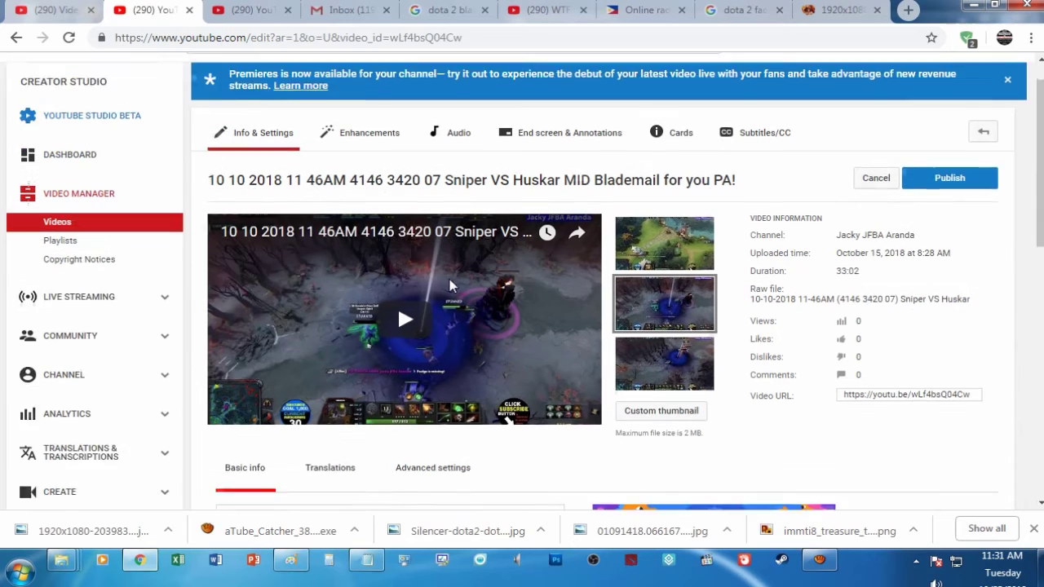
scroll(451, 285, "down", 1)
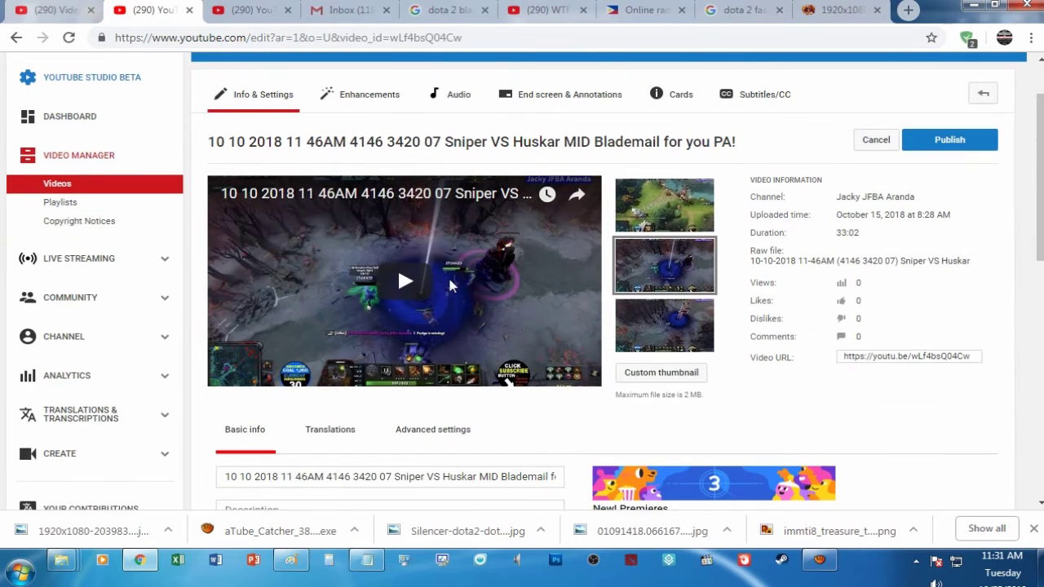
scroll(450, 283, "down", 1)
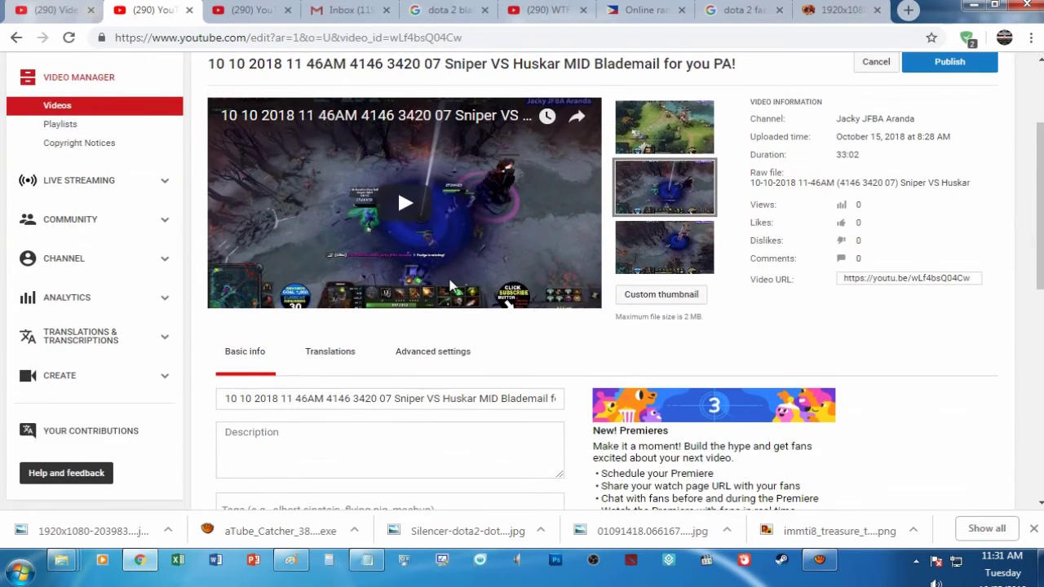
scroll(450, 283, "down", 2)
scroll(452, 285, "up", 2)
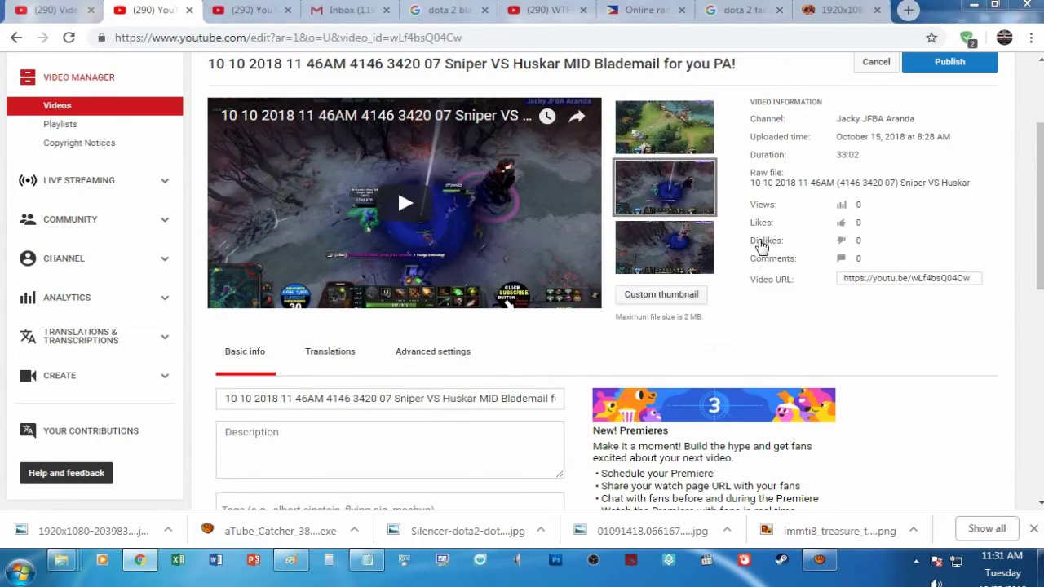
key("alt+Tab")
type("Choo")
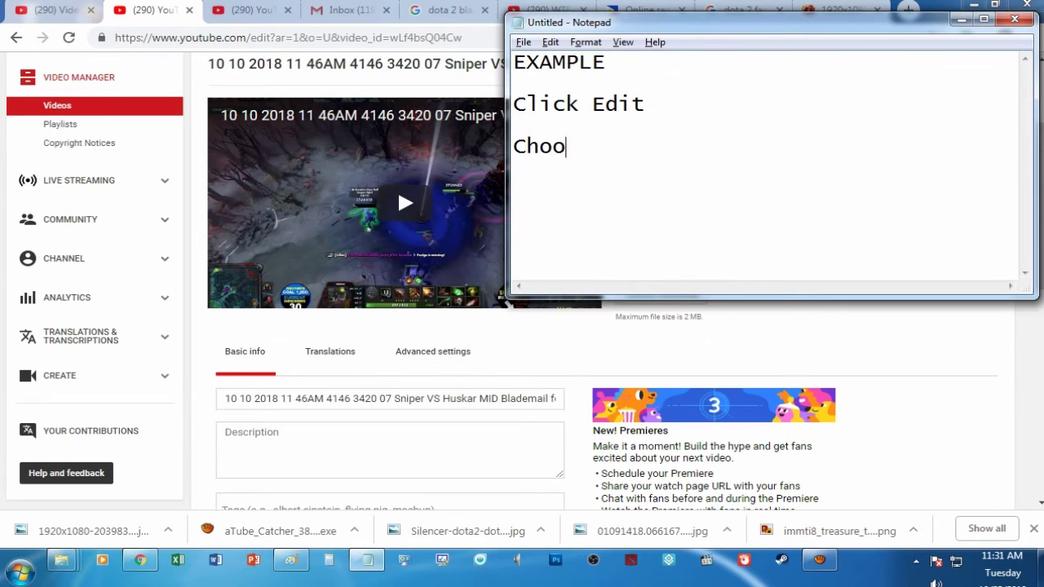
type("se C")
type("USTOM THUMB")
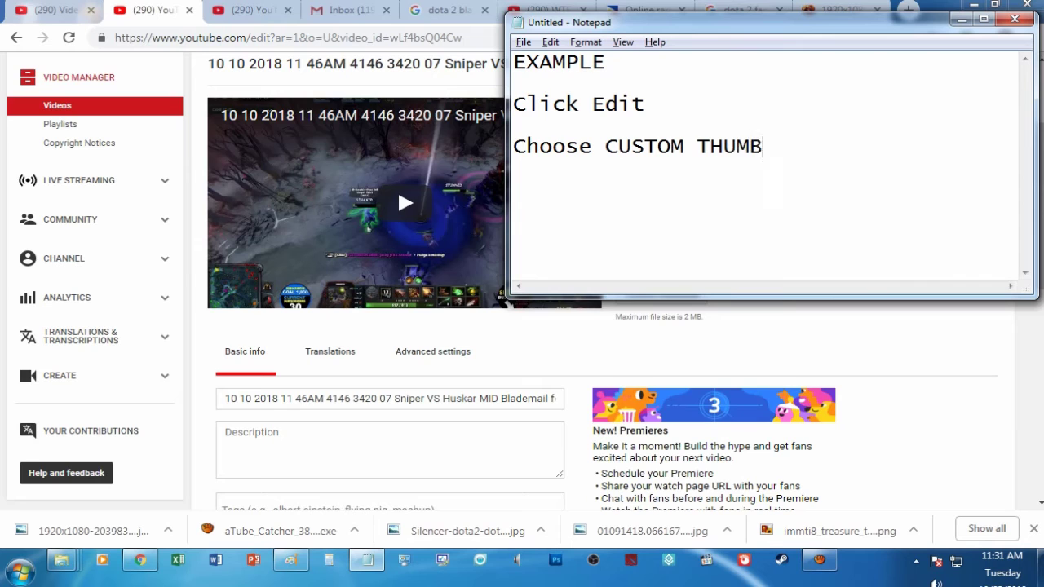
type("NAIL")
left_click(397, 188)
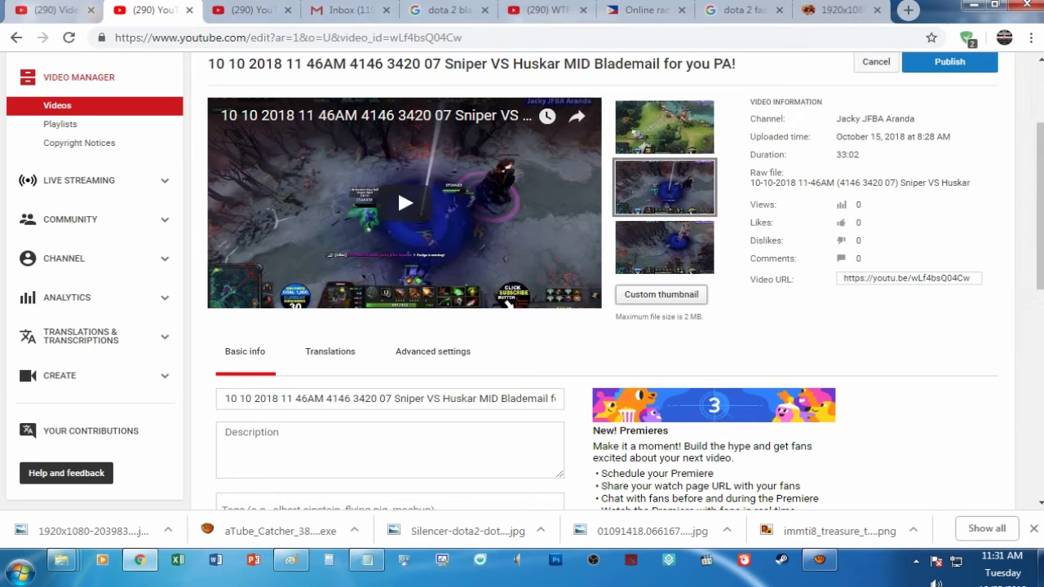
left_click(653, 296)
Step: Add 'Locate your PREPARED THUMBNAIL' to the tutorial notes
key("alt+Tab")
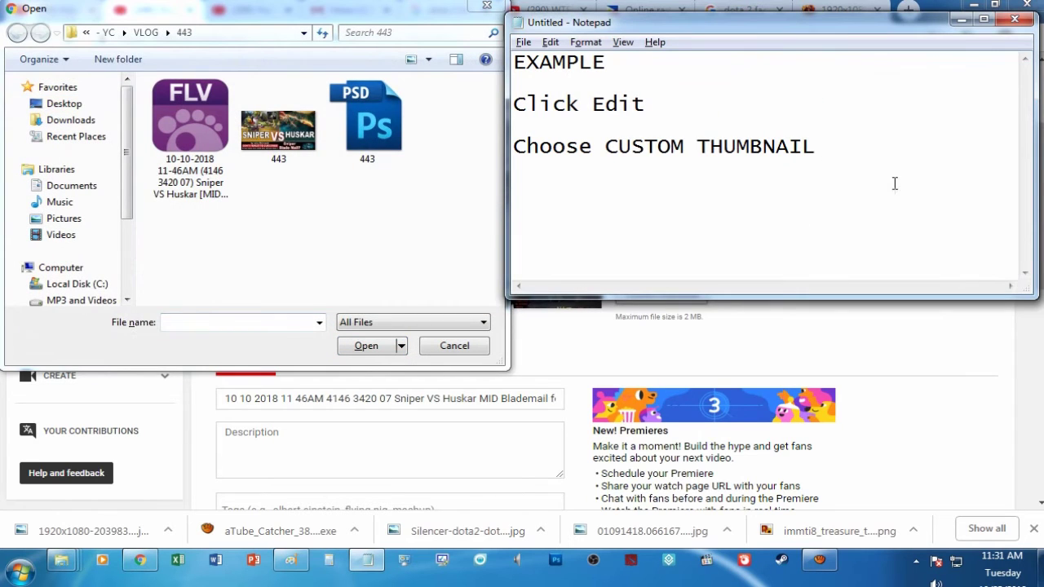
type("ocate ")
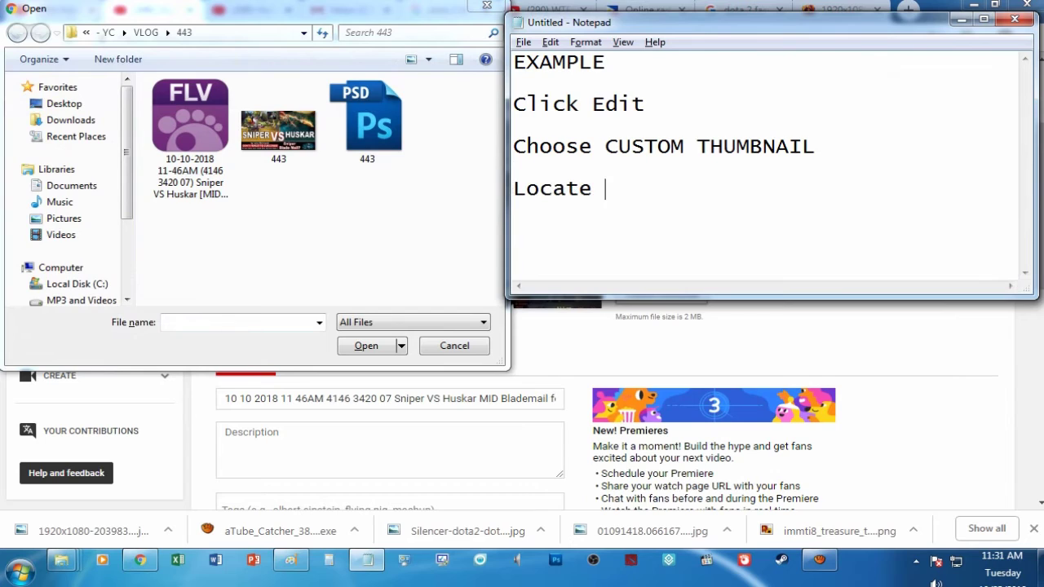
type("your P")
type("RE")
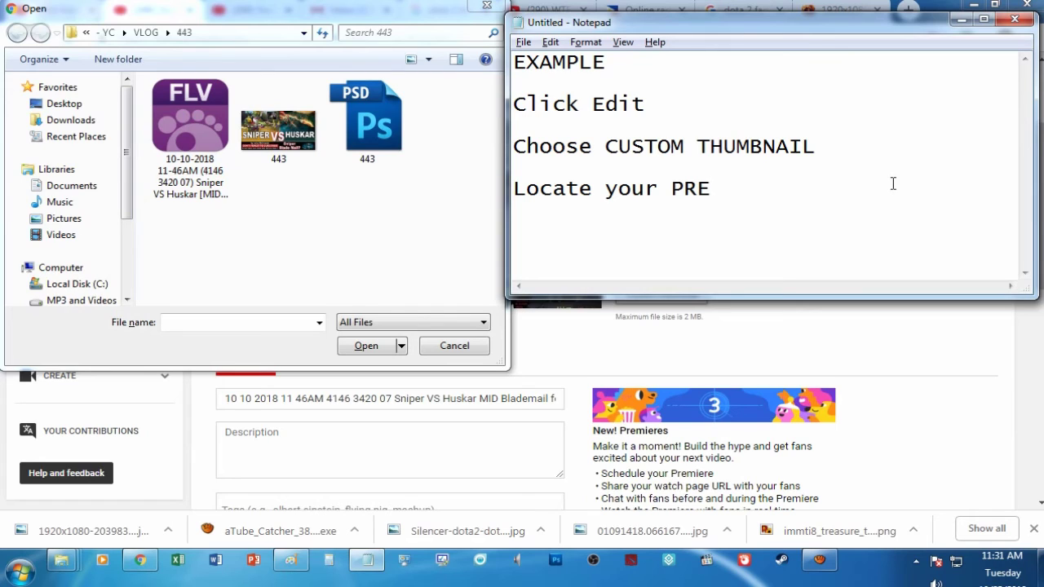
type("PARED TH")
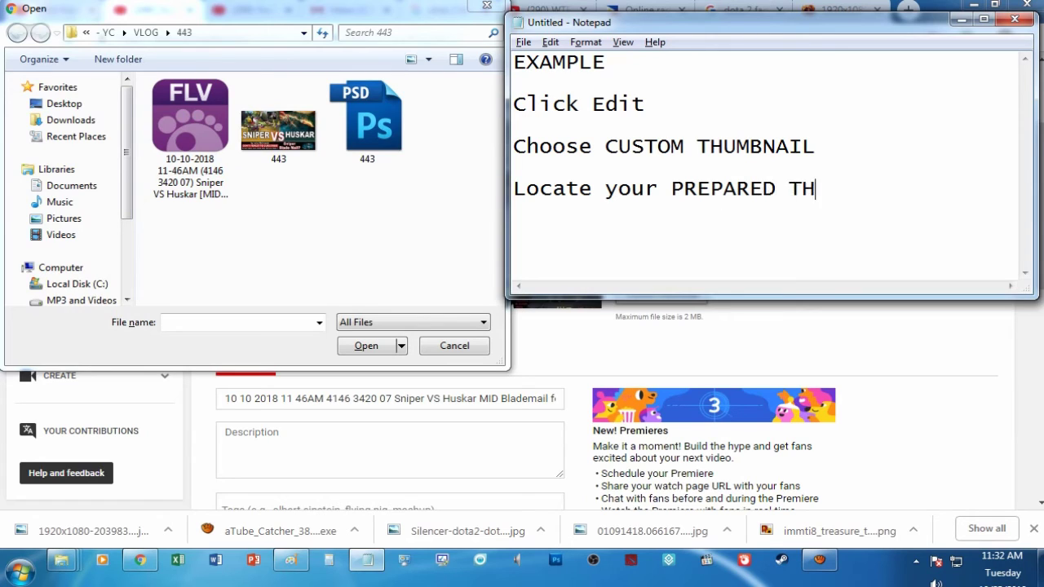
type("UMBNAIL")
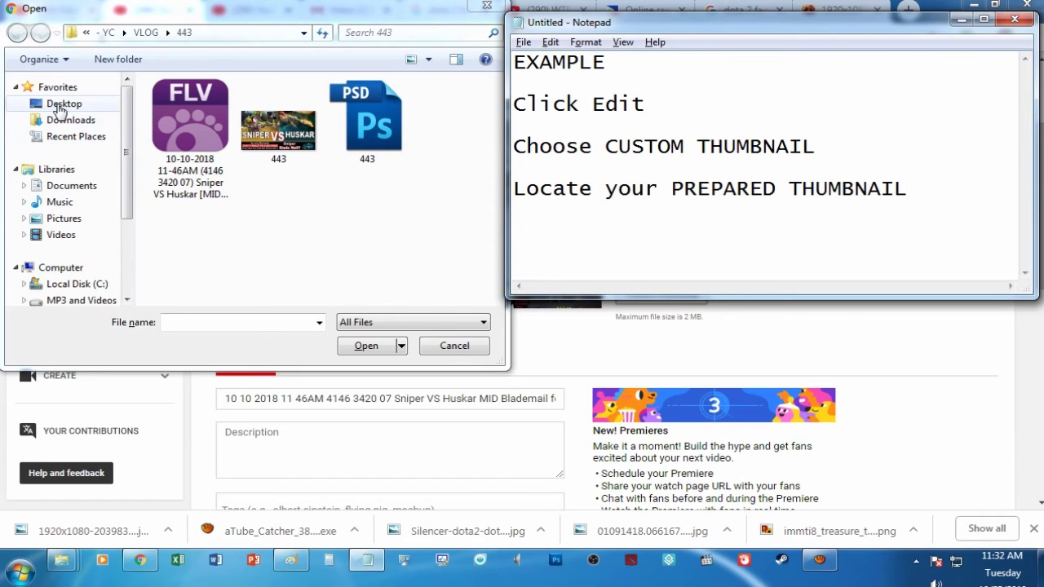
Step: Open '442 - VOID 13 Kills' from the Desktop, viewed as extra large icons
left_click(60, 104)
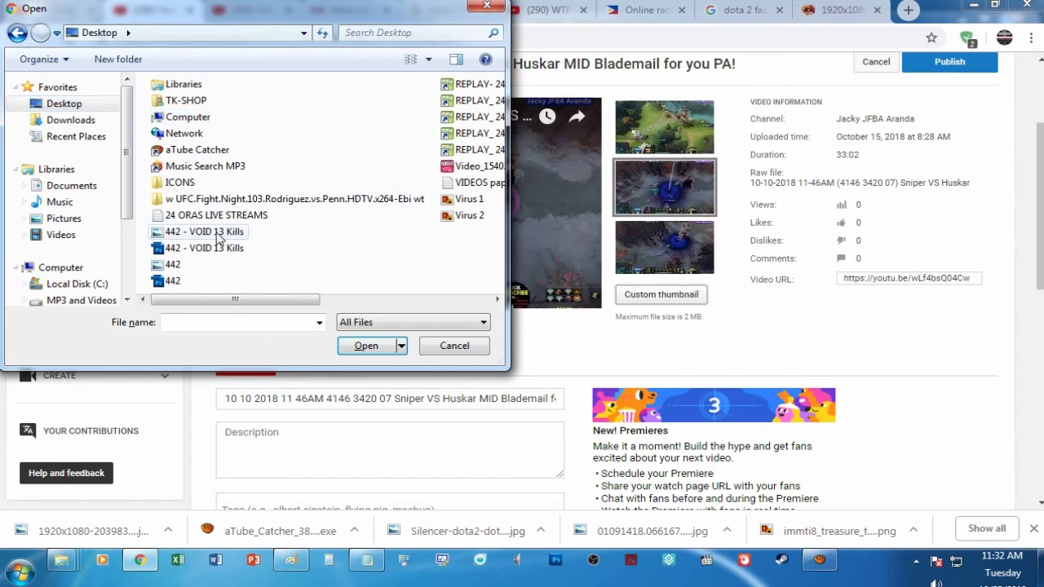
left_click(428, 59)
left_click(477, 13)
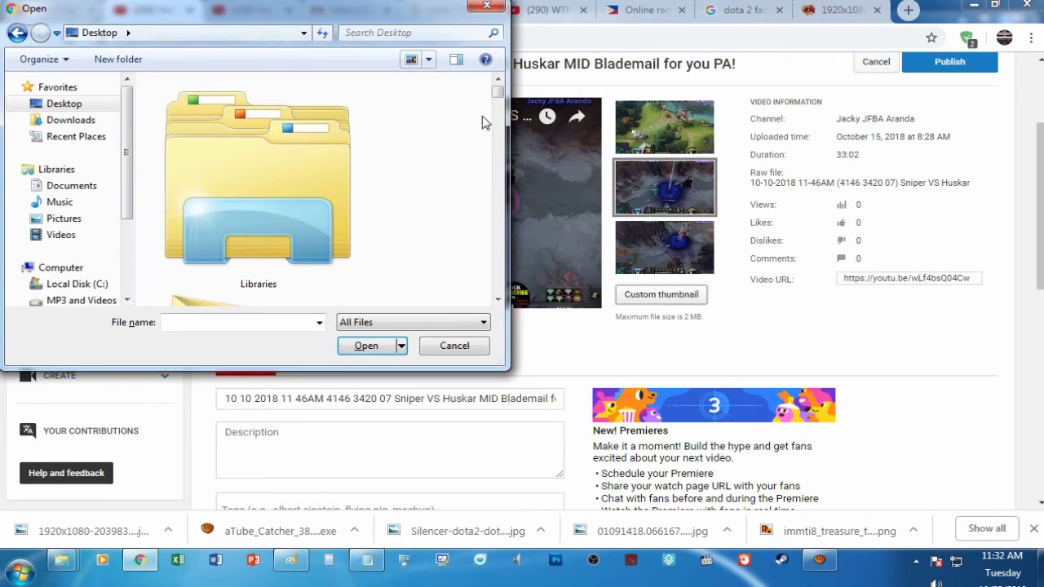
double_click(429, 12)
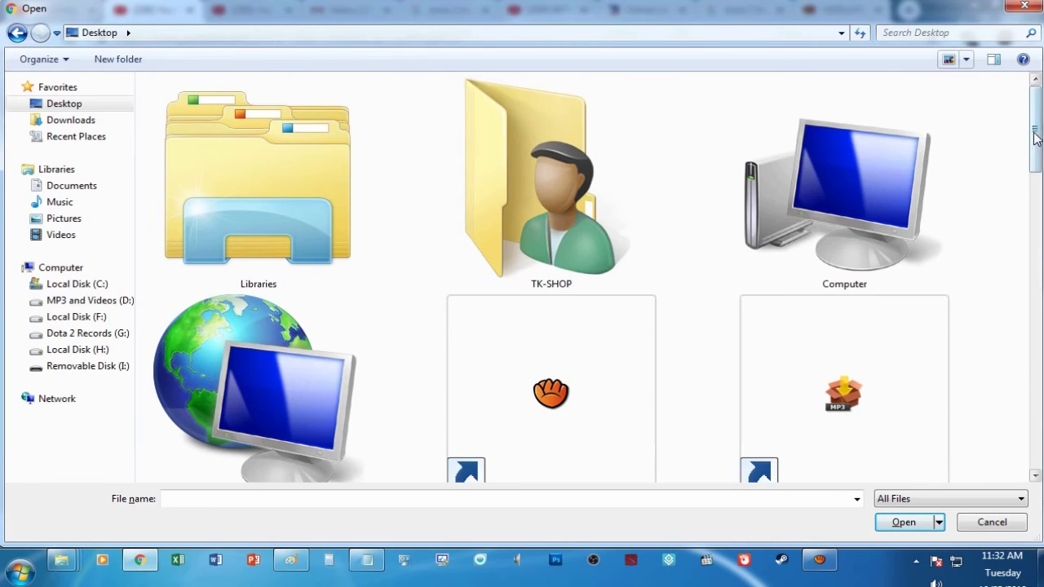
left_click_drag(1035, 138, 1036, 286)
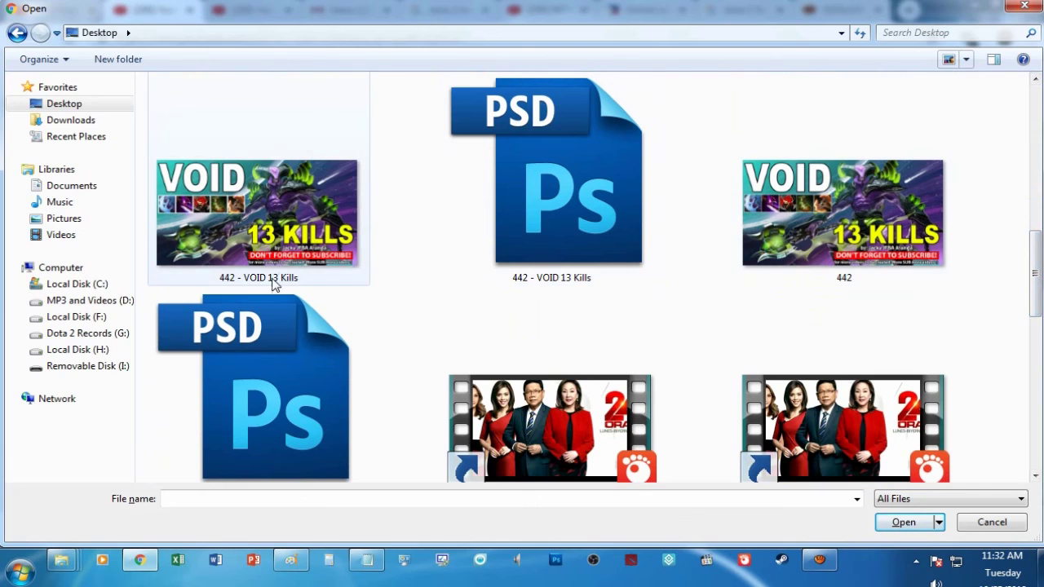
left_click(281, 267)
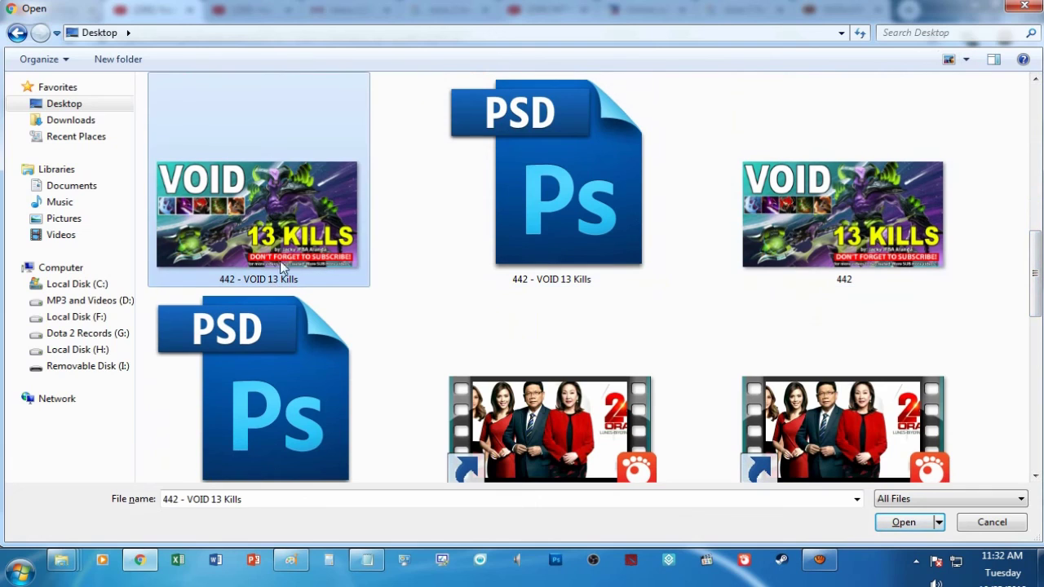
left_click(903, 521)
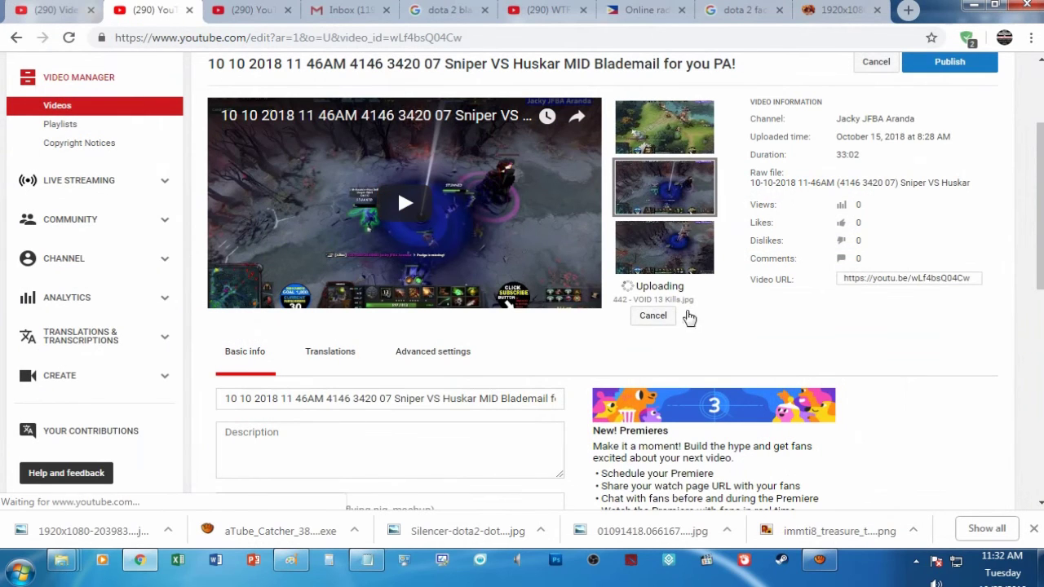
Step: Shrink the notes, replace them with 'Now your thumbnail is ready', and check the uploaded thumbnail
key("alt+Tab")
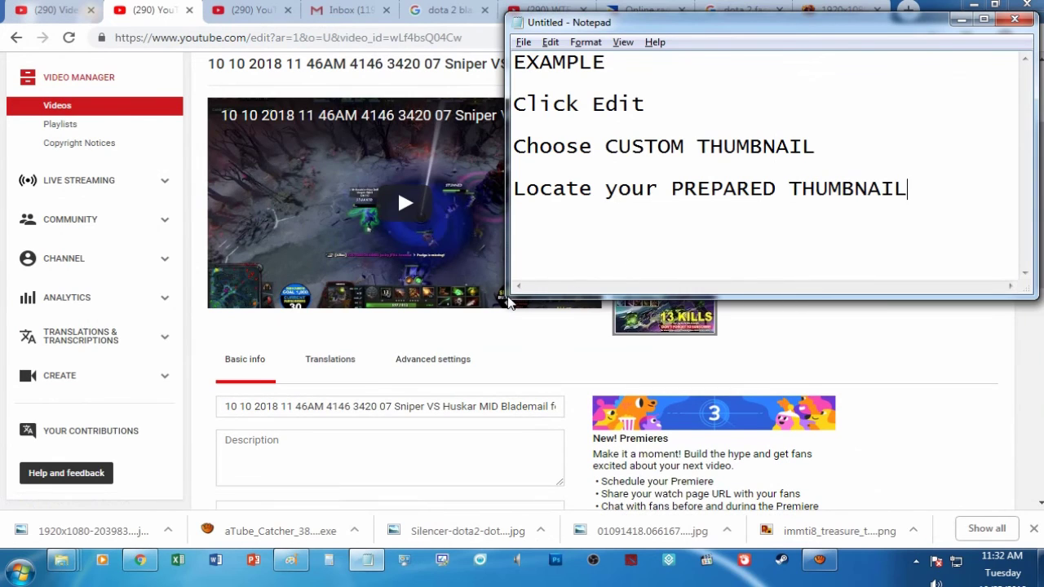
left_click_drag(509, 297, 662, 232)
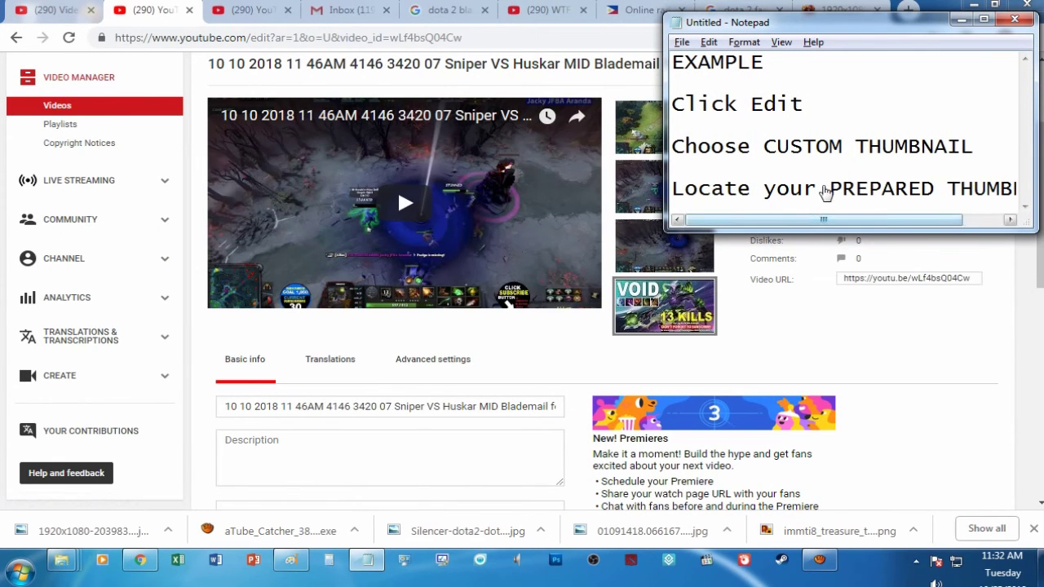
key("ctrl+a")
type("Now y")
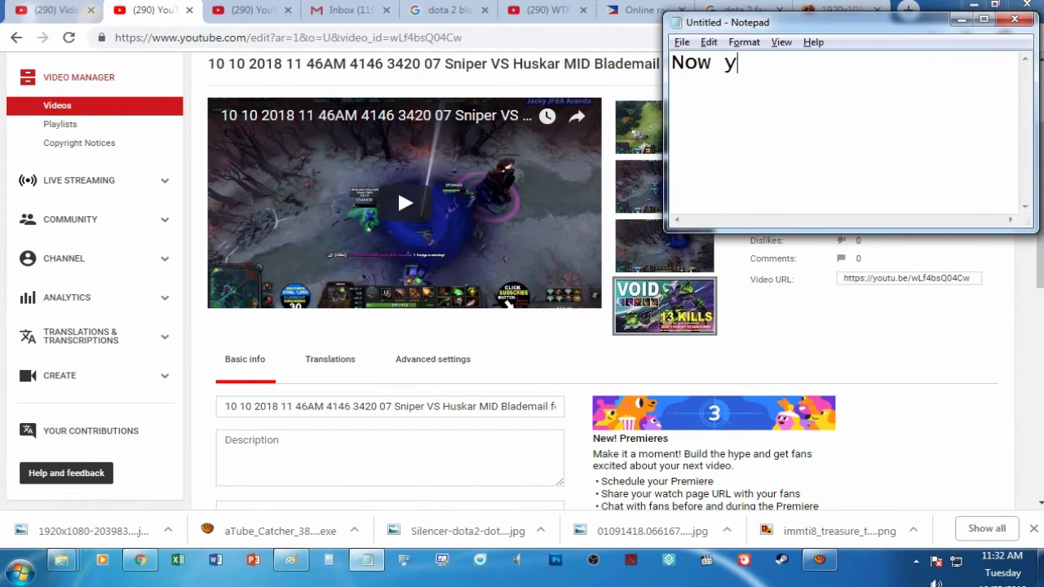
type("our Thumb")
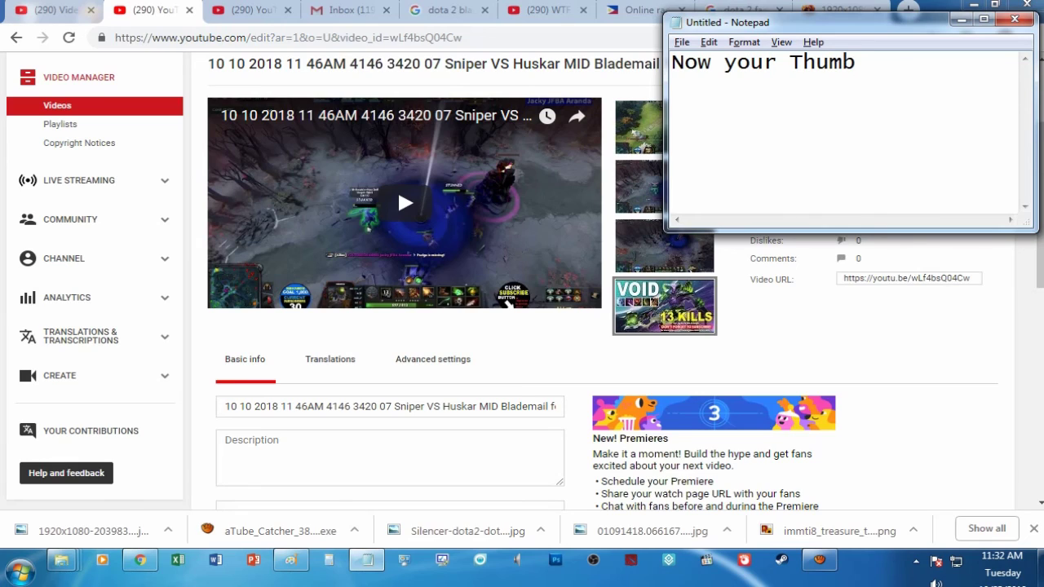
type("nail is Rea")
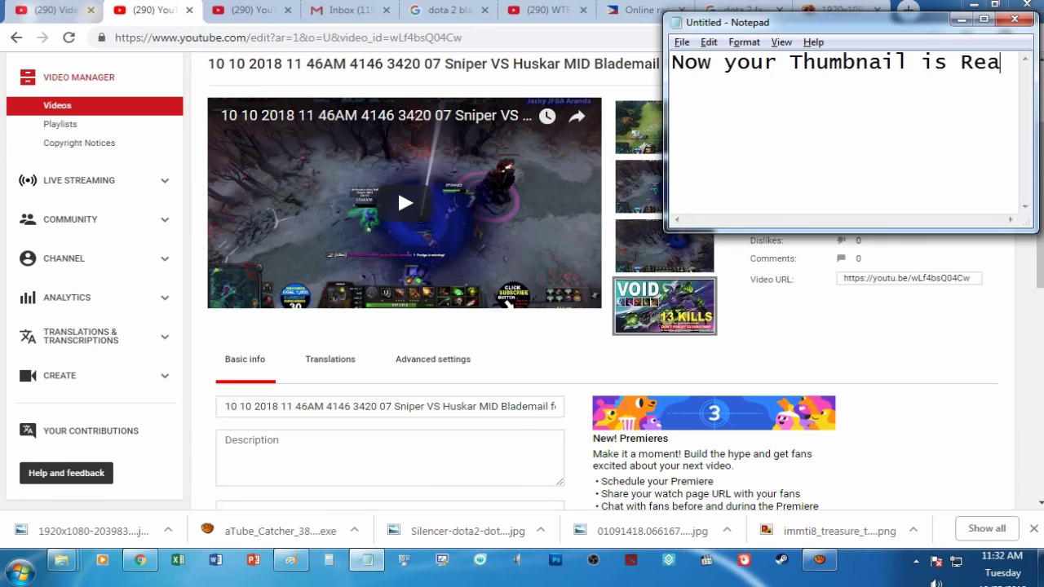
type("dy")
left_click(644, 330)
scroll(792, 354, "up", 2)
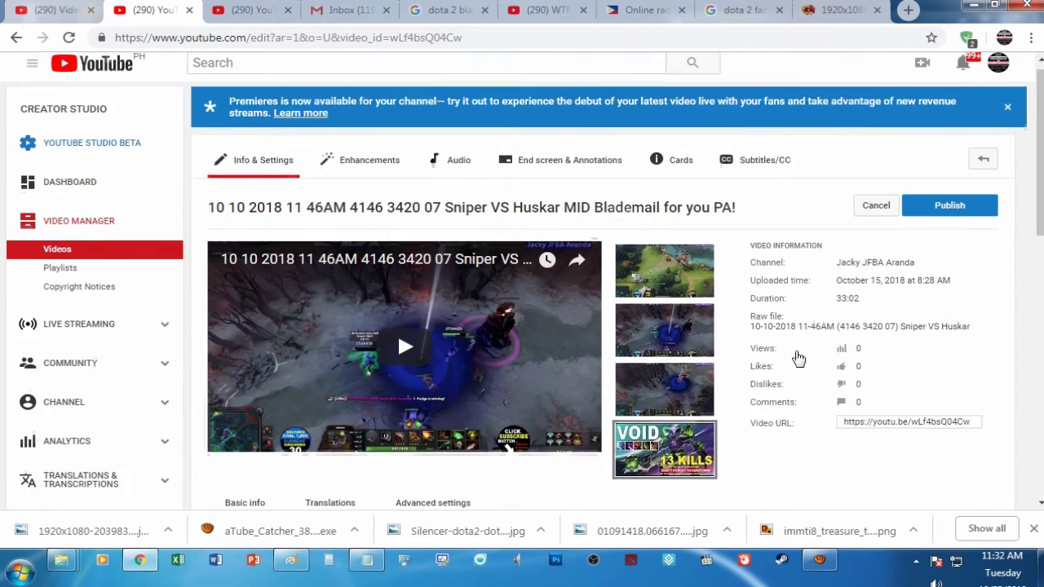
scroll(758, 401, "down", 1)
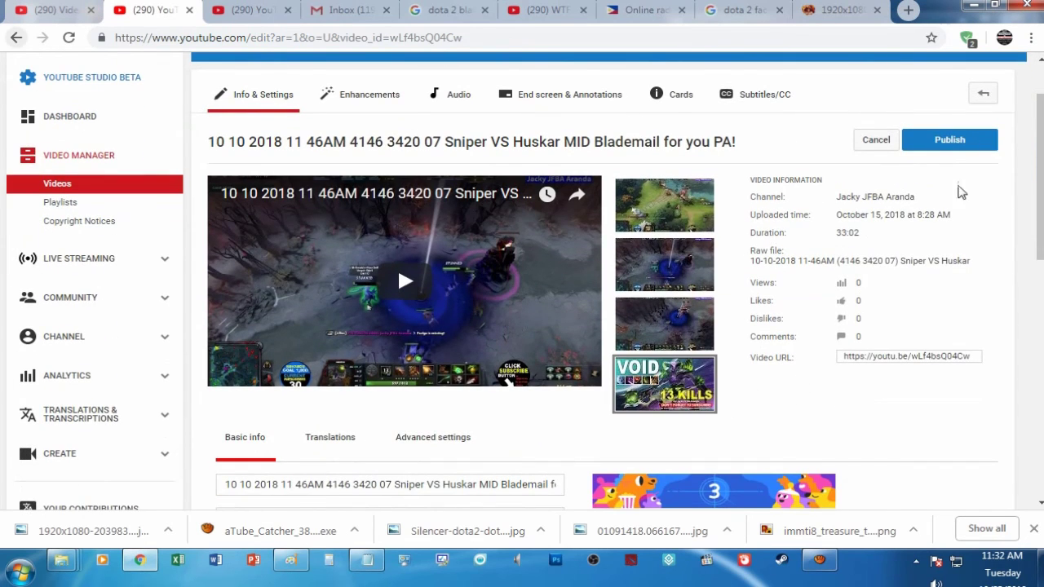
Step: Move the notes lower and add the line 'you may click PUBLISH'
key("alt+Tab")
mouse_move(861, 34)
left_mouse_down()
mouse_move(687, 70)
mouse_move(873, 204)
left_mouse_up()
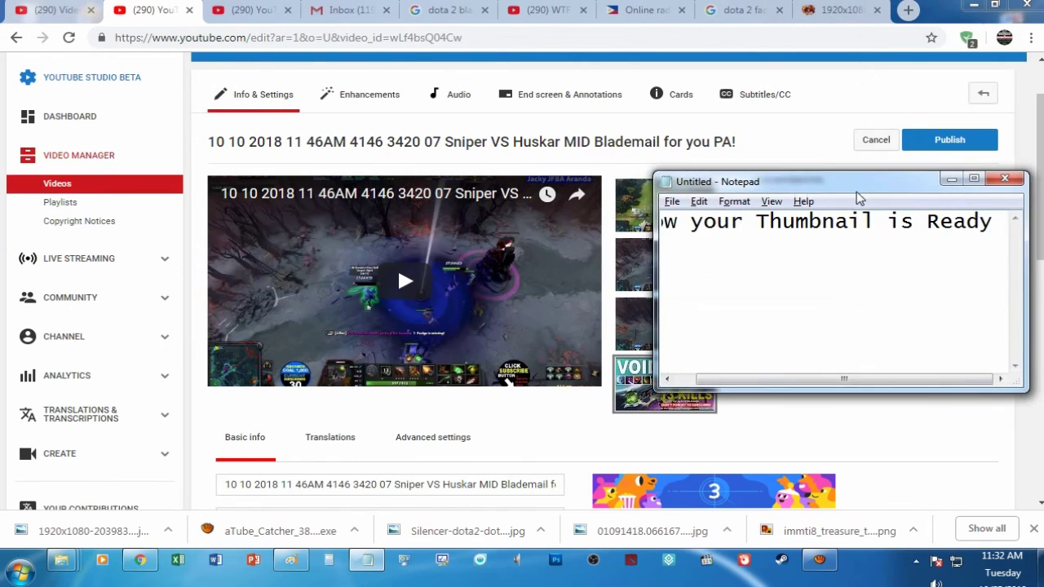
key("Return")
type("yo")
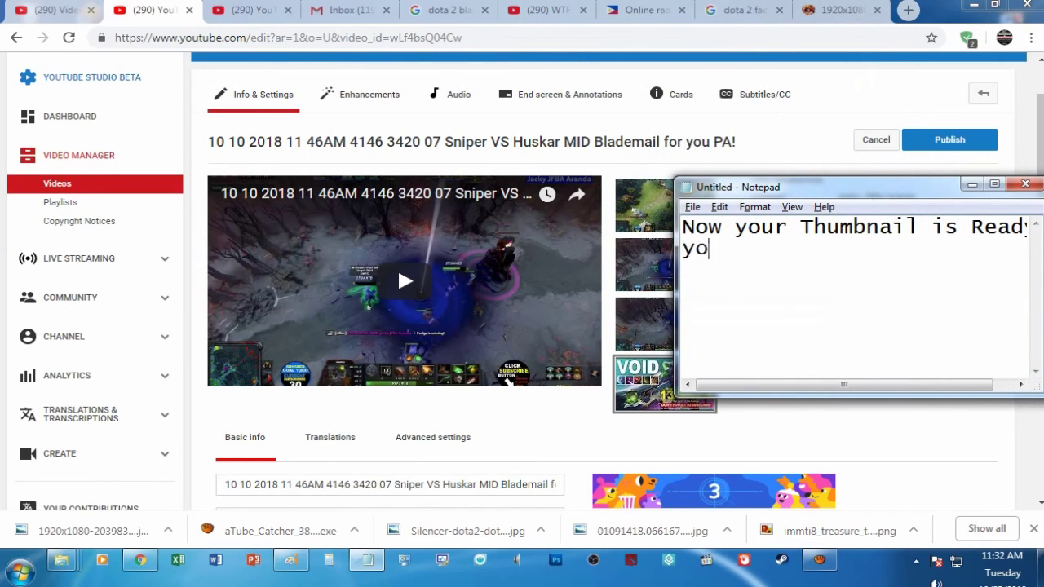
type("u may click ")
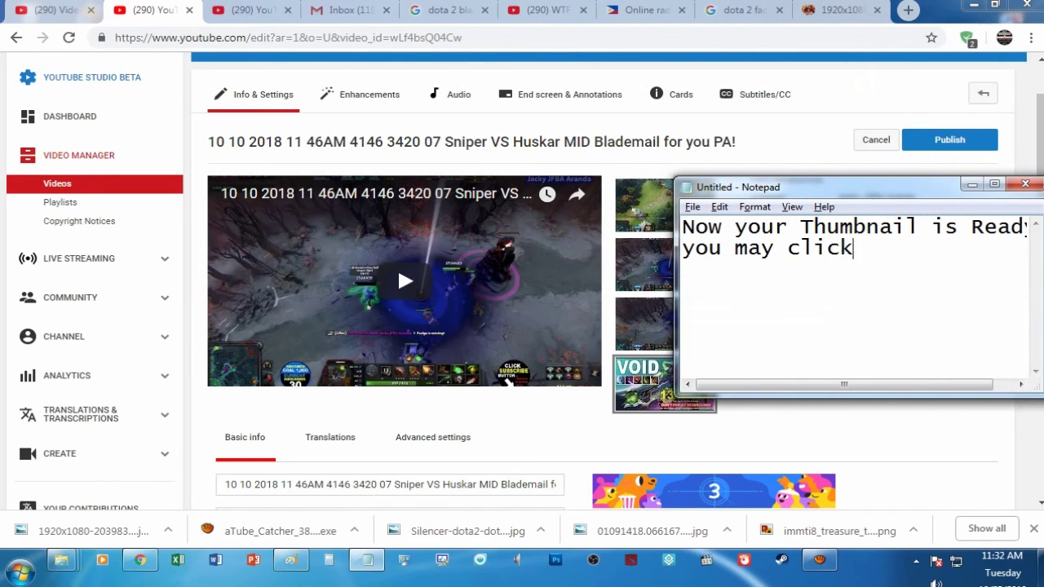
type("PUBLISH")
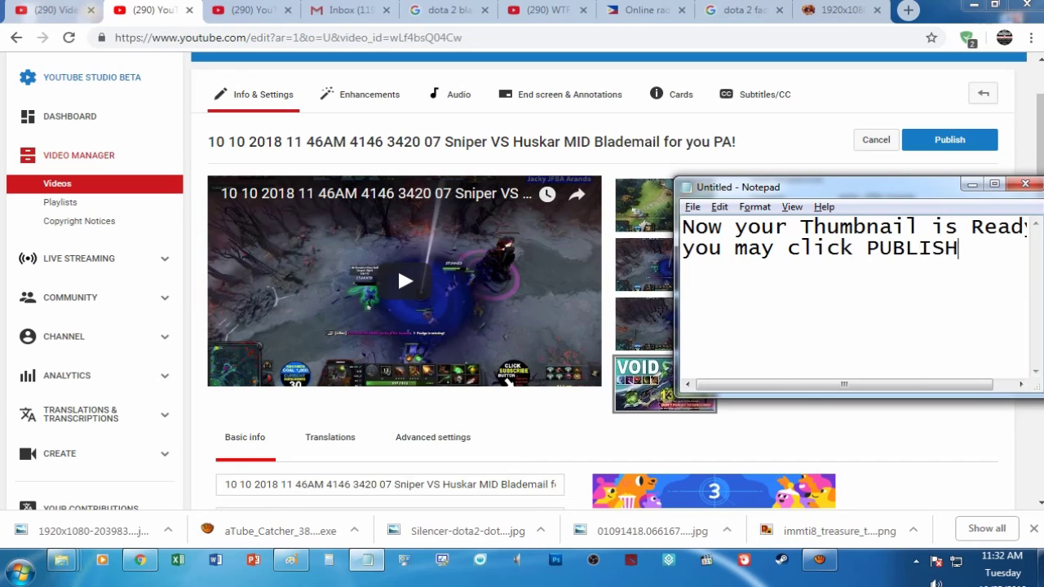
key("alt+Tab")
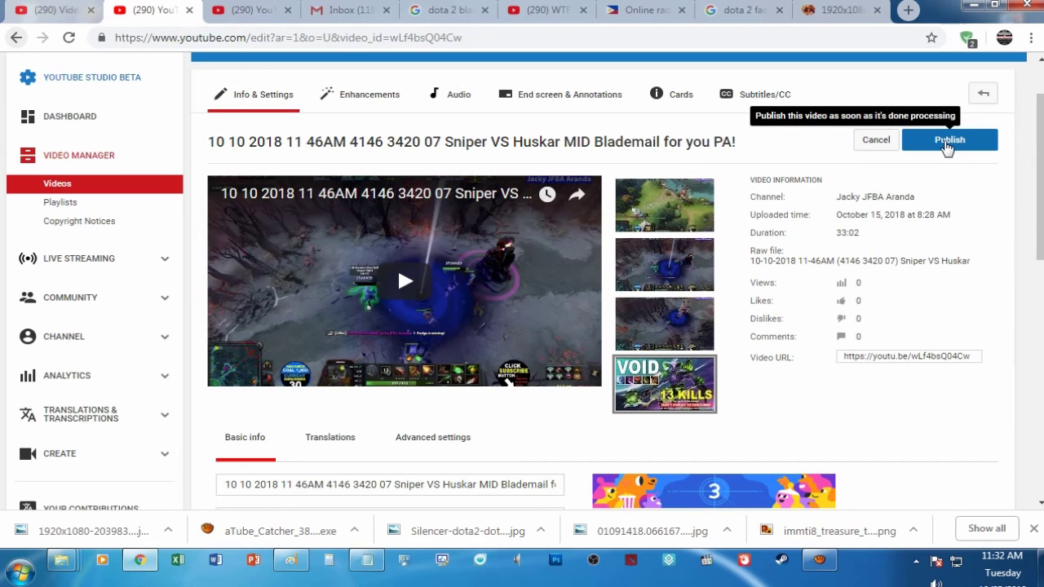
key("alt+Tab")
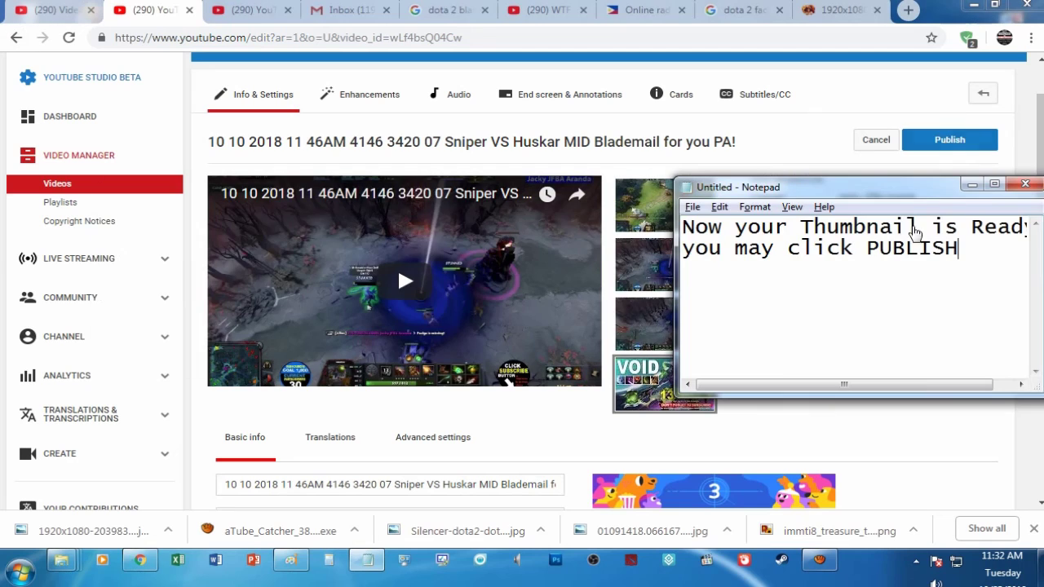